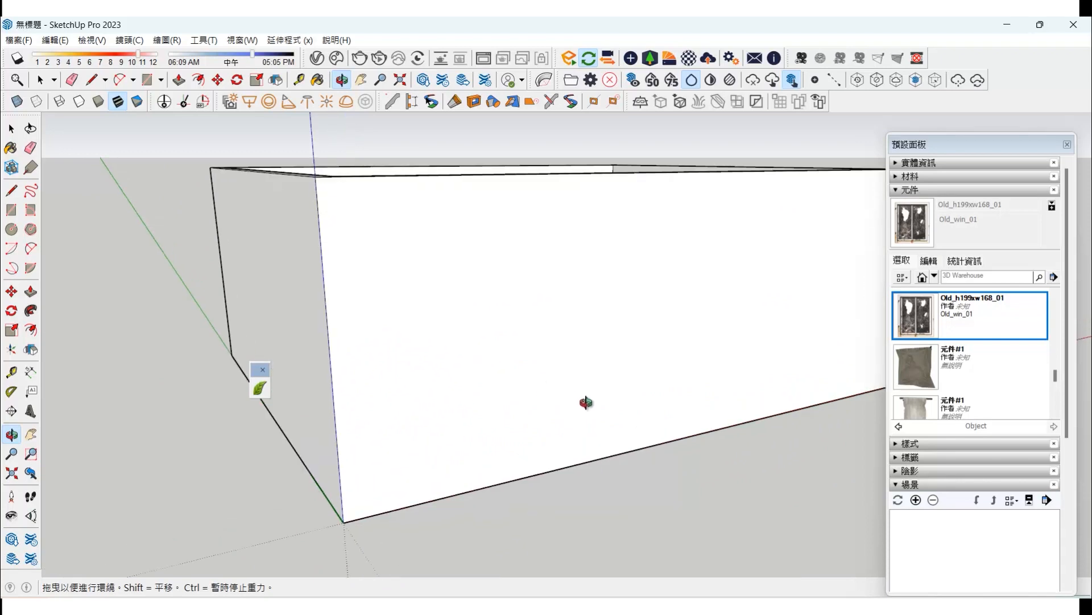
Place the door_h214xw93_01 component from the Object collection at the base of the room's long front wall
{"action": "scroll", "coordinate": [920, 389], "scroll_direction": "down", "scroll_amount": 1}
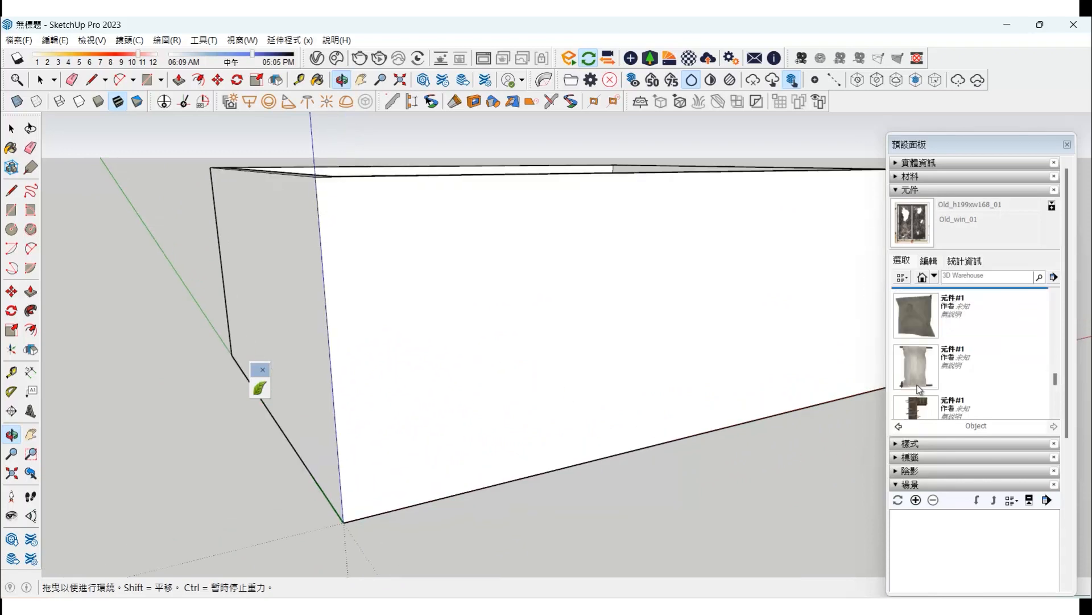
{"action": "scroll", "coordinate": [920, 389], "scroll_direction": "up", "scroll_amount": 3}
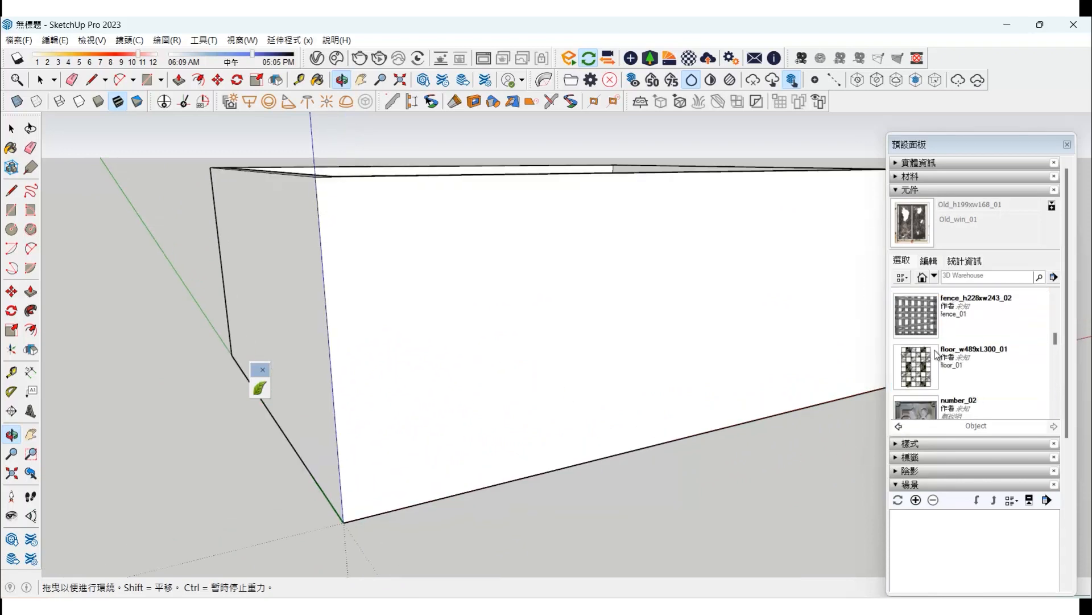
{"action": "scroll", "coordinate": [937, 354], "scroll_direction": "up", "scroll_amount": 3}
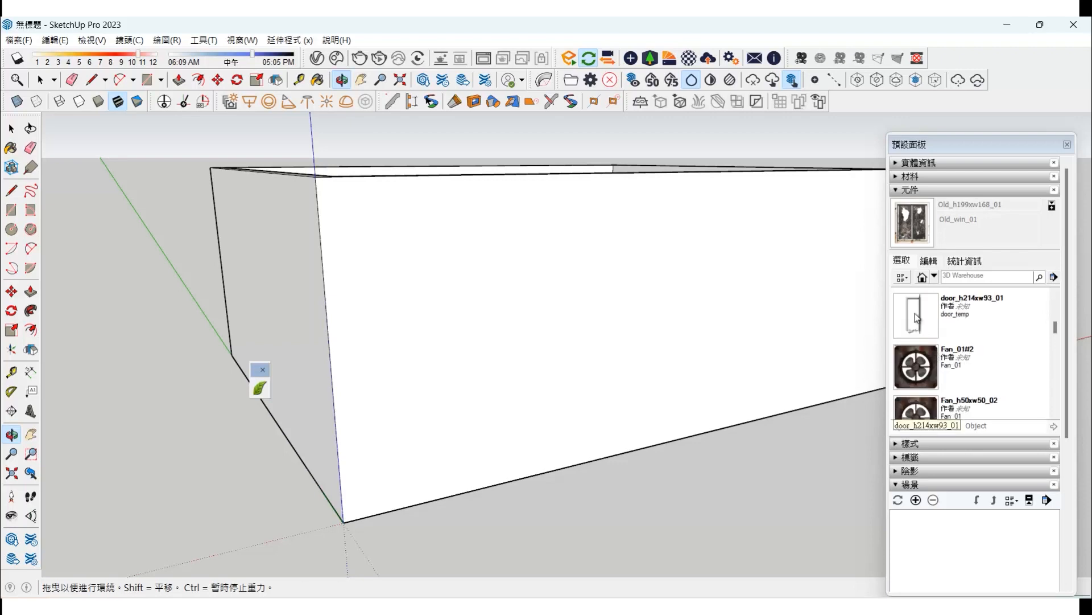
{"action": "left_click", "coordinate": [917, 318]}
{"action": "left_click", "coordinate": [489, 509]}
{"action": "key", "text": "m"}
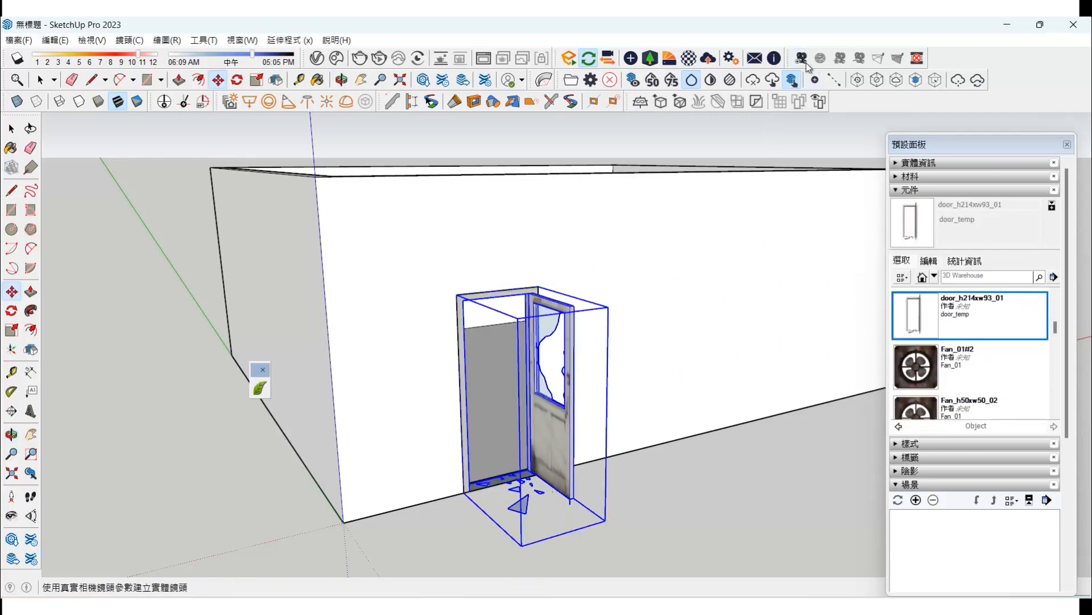
Position the viewpoint at the doorway looking into the room and create an Advanced Camera from that view
{"action": "left_click", "coordinate": [12, 496]}
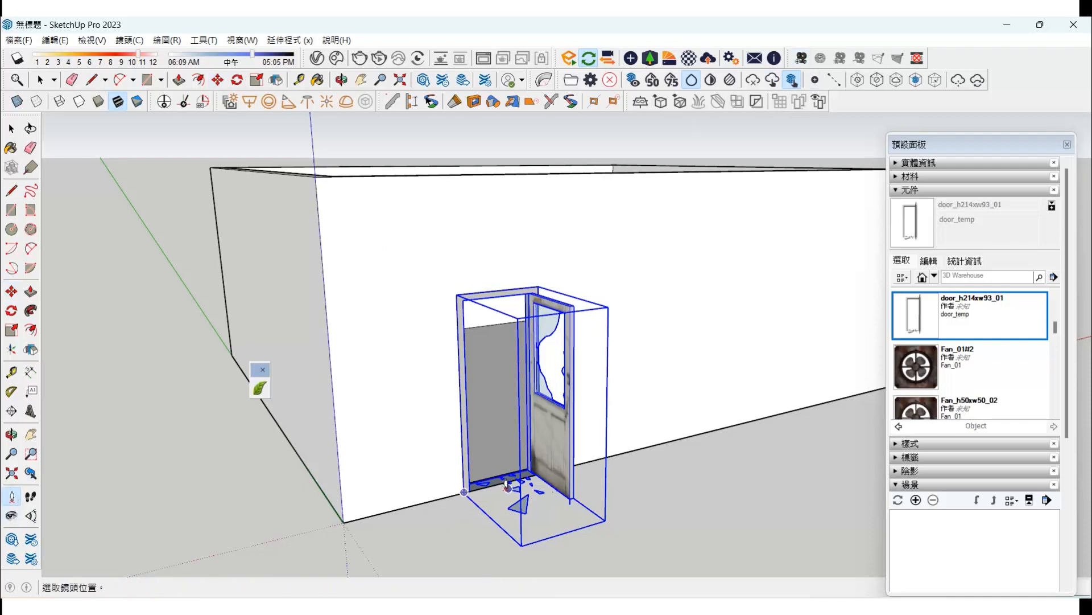
{"action": "left_click", "coordinate": [493, 478]}
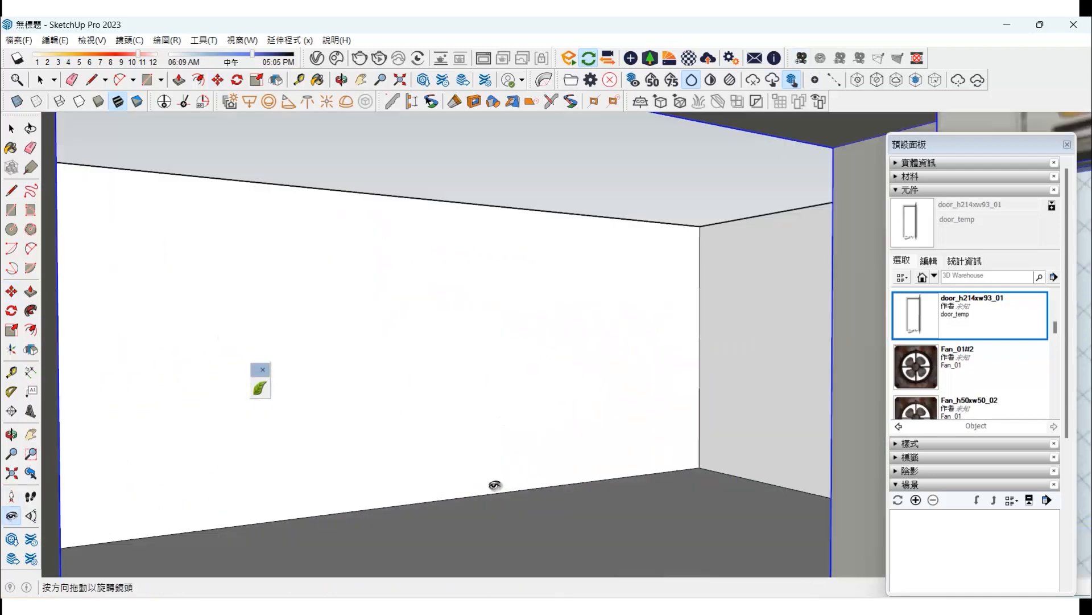
{"action": "left_click", "coordinate": [802, 60]}
{"action": "left_click", "coordinate": [529, 324]}
Edit the new camera's settings, entering a value of 35
{"action": "right_click", "coordinate": [517, 434]}
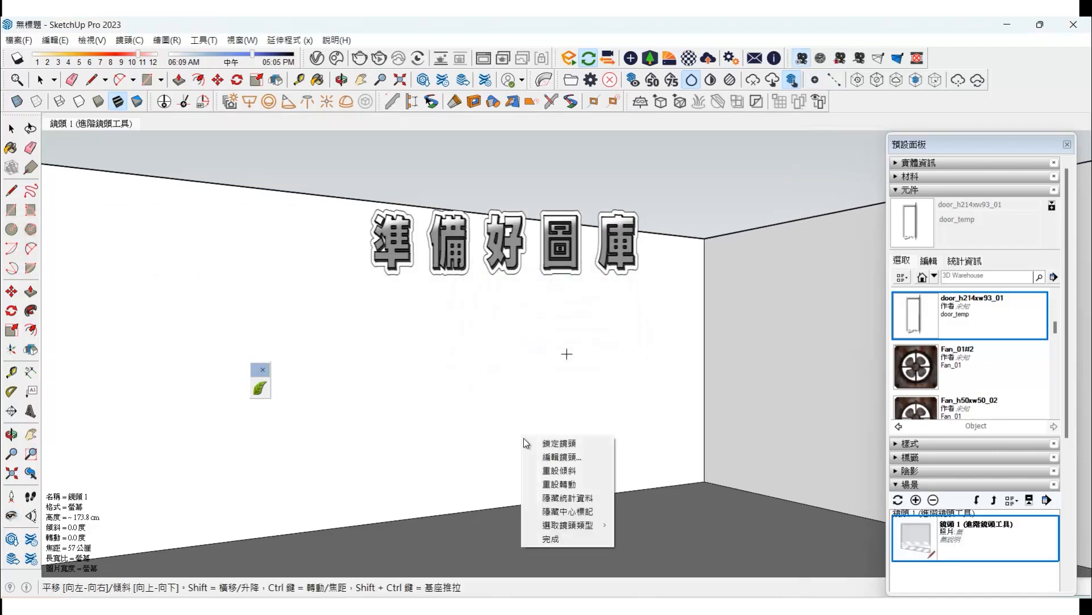
{"action": "left_click", "coordinate": [540, 459]}
{"action": "double_click", "coordinate": [536, 322]}
{"action": "type", "text": "35"}
{"action": "key", "text": "Return"}
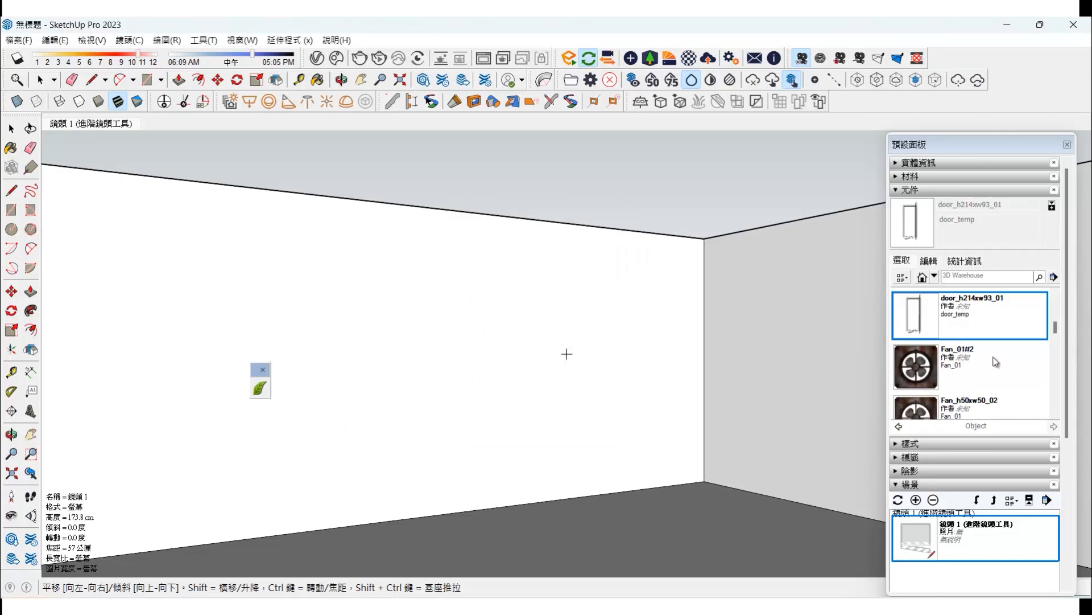
Place the cracker_h220xw600_2 component against the room's long wall and fill all connected room faces with its sampled broken-concrete material
{"action": "scroll", "coordinate": [995, 368], "scroll_direction": "down", "scroll_amount": 5}
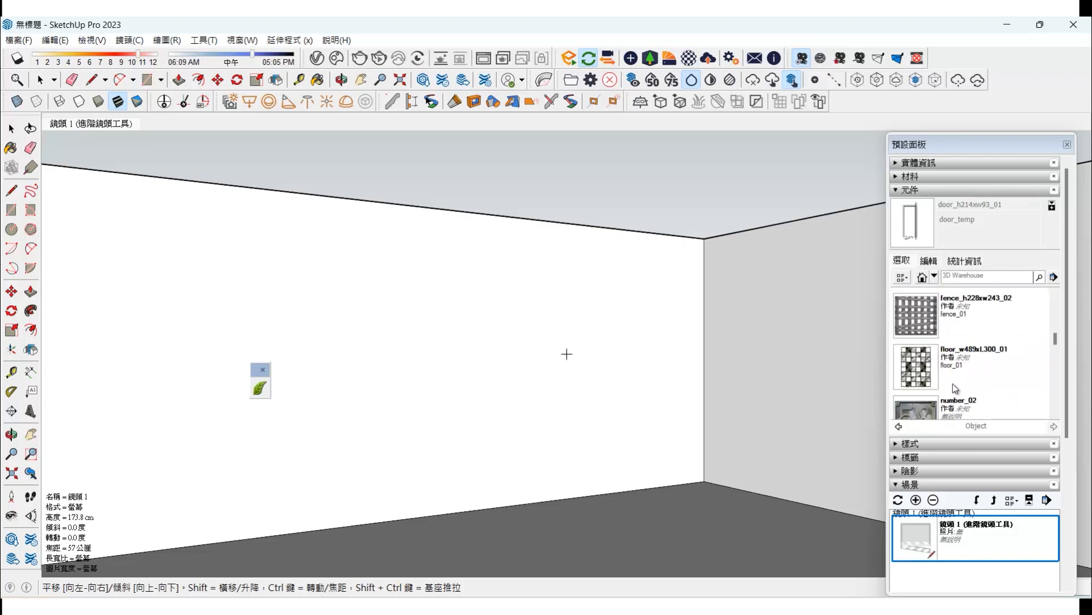
{"action": "scroll", "coordinate": [956, 389], "scroll_direction": "down", "scroll_amount": 1}
{"action": "scroll", "coordinate": [956, 376], "scroll_direction": "up", "scroll_amount": 8}
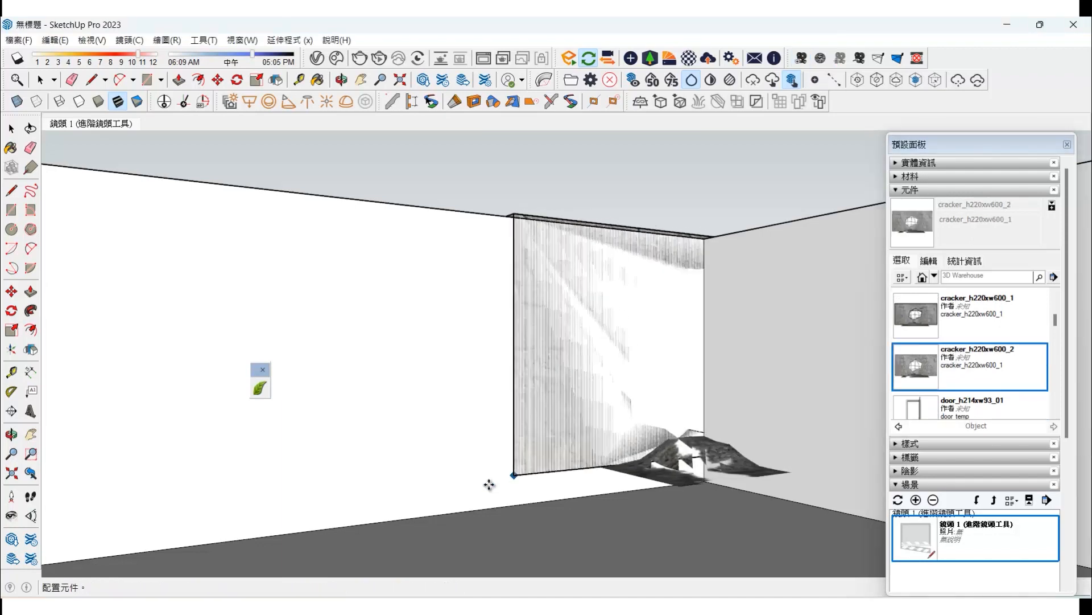
{"action": "left_click", "coordinate": [101, 558]}
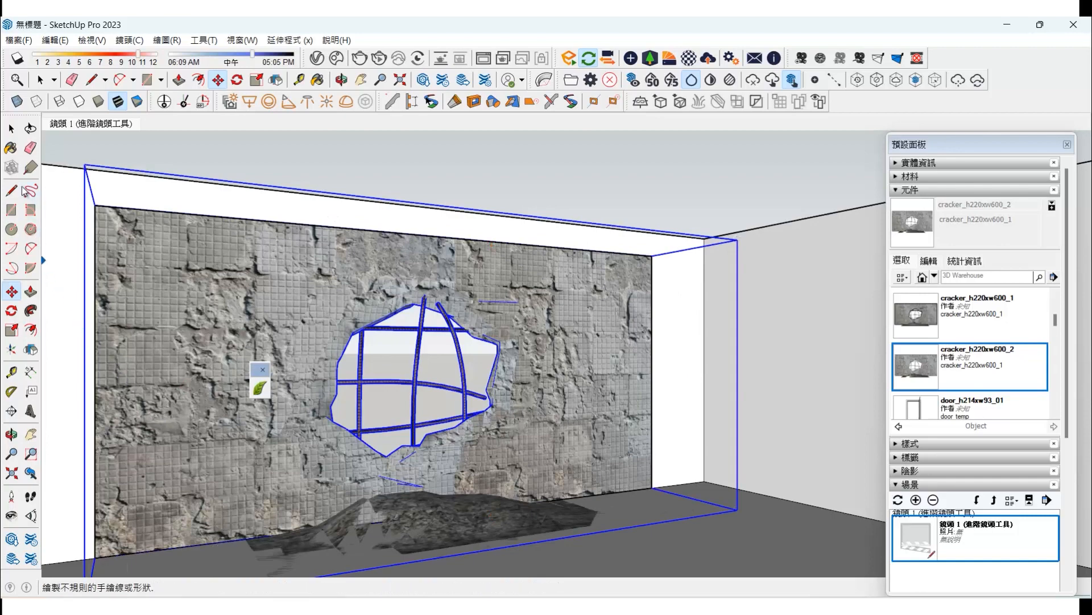
{"action": "left_click", "coordinate": [227, 293], "text": "alt"}
{"action": "left_click", "coordinate": [74, 310], "text": "ctrl"}
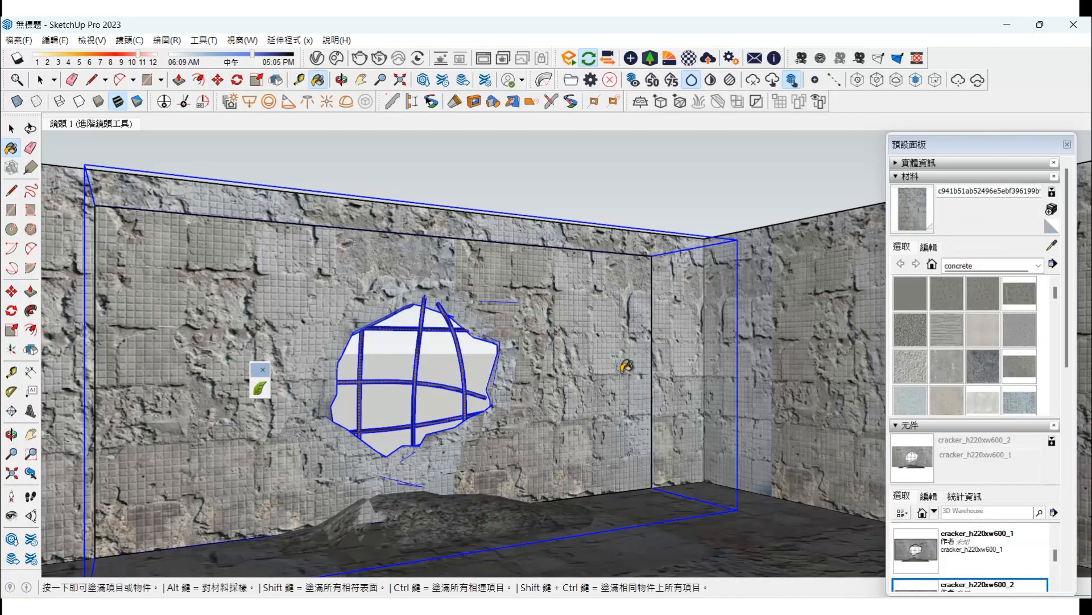
Draw a line along the top edge of the long wall, between its two upper corners, to close the ceiling
{"action": "left_click", "coordinate": [31, 434]}
{"action": "left_click_drag", "start_coordinate": [376, 434], "coordinate": [517, 452]}
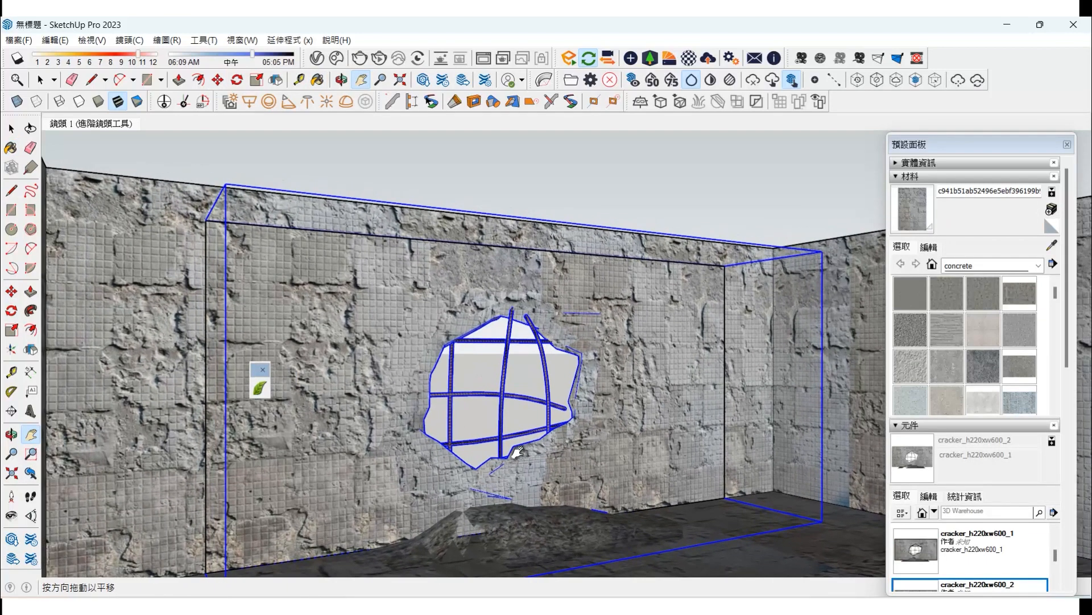
{"action": "left_click", "coordinate": [11, 434]}
{"action": "mouse_move", "coordinate": [432, 446]}
{"action": "left_mouse_down"}
{"action": "mouse_move", "coordinate": [419, 446]}
{"action": "mouse_move", "coordinate": [449, 450]}
{"action": "left_mouse_up"}
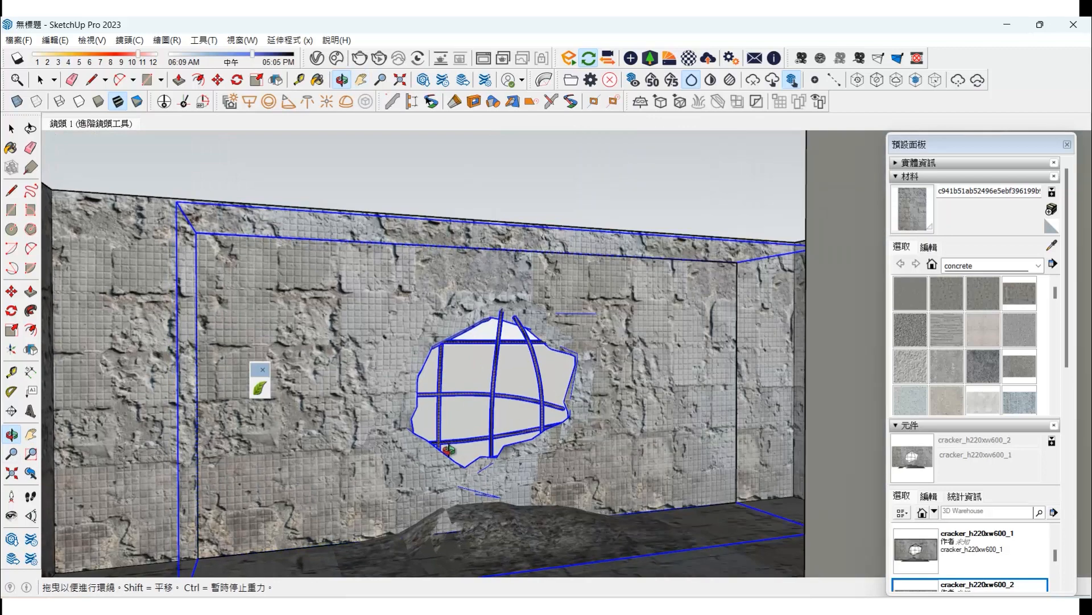
{"action": "left_click_drag", "start_coordinate": [465, 325], "coordinate": [581, 349]}
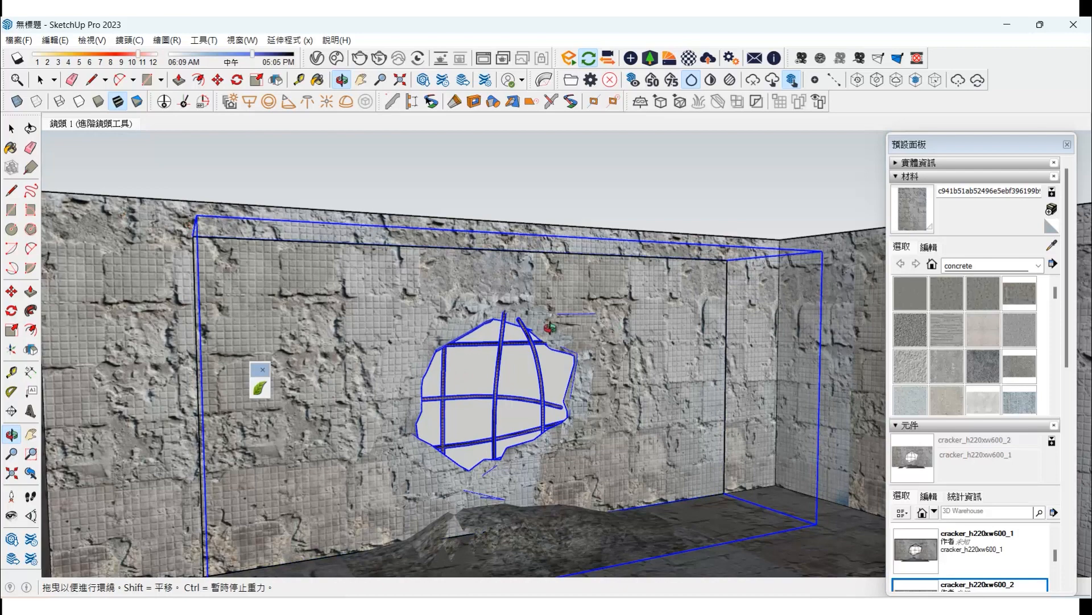
{"action": "left_click", "coordinate": [11, 128]}
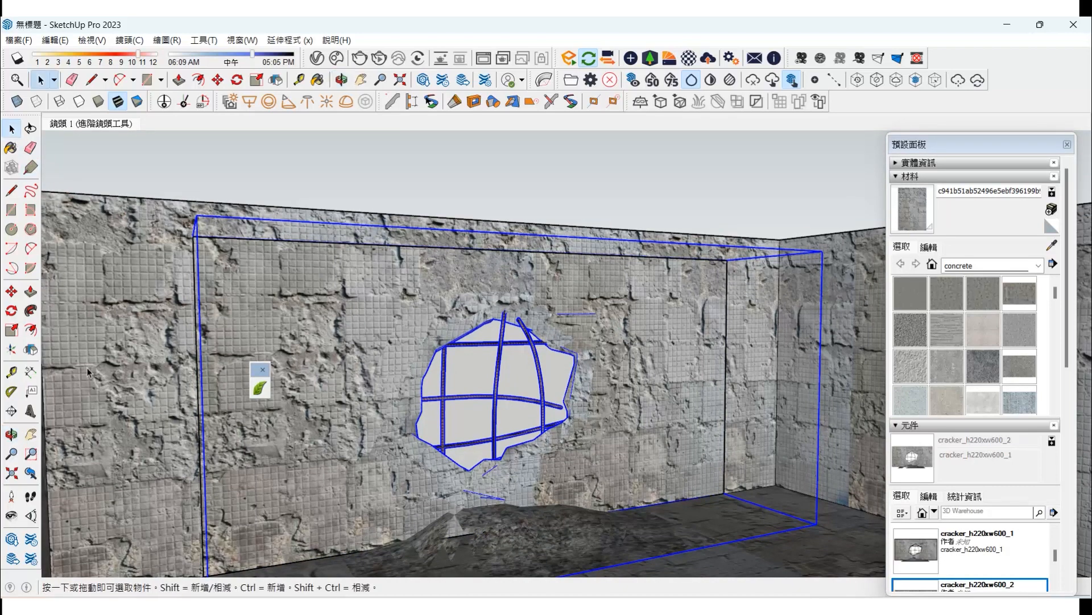
{"action": "left_click", "coordinate": [31, 434]}
{"action": "left_click_drag", "start_coordinate": [124, 423], "coordinate": [194, 412]}
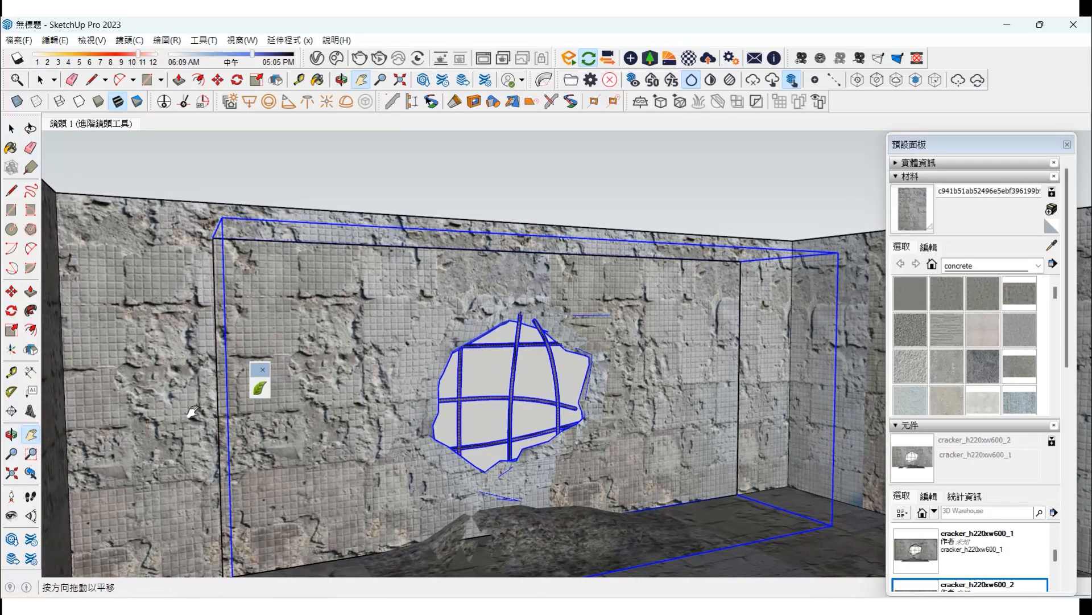
{"action": "left_click", "coordinate": [12, 191]}
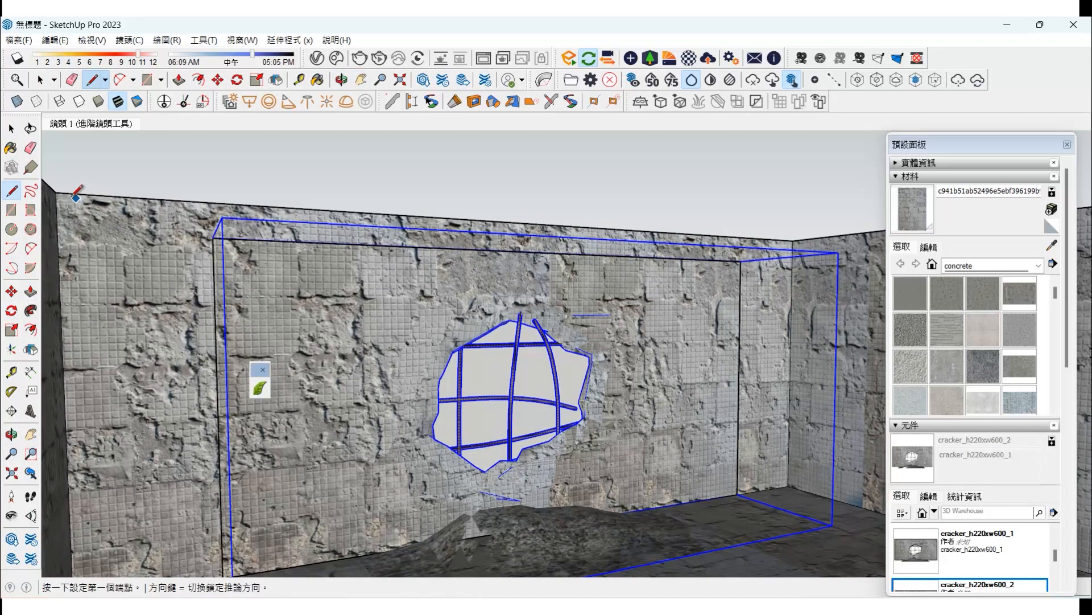
{"action": "left_click", "coordinate": [57, 192]}
{"action": "left_click", "coordinate": [791, 229]}
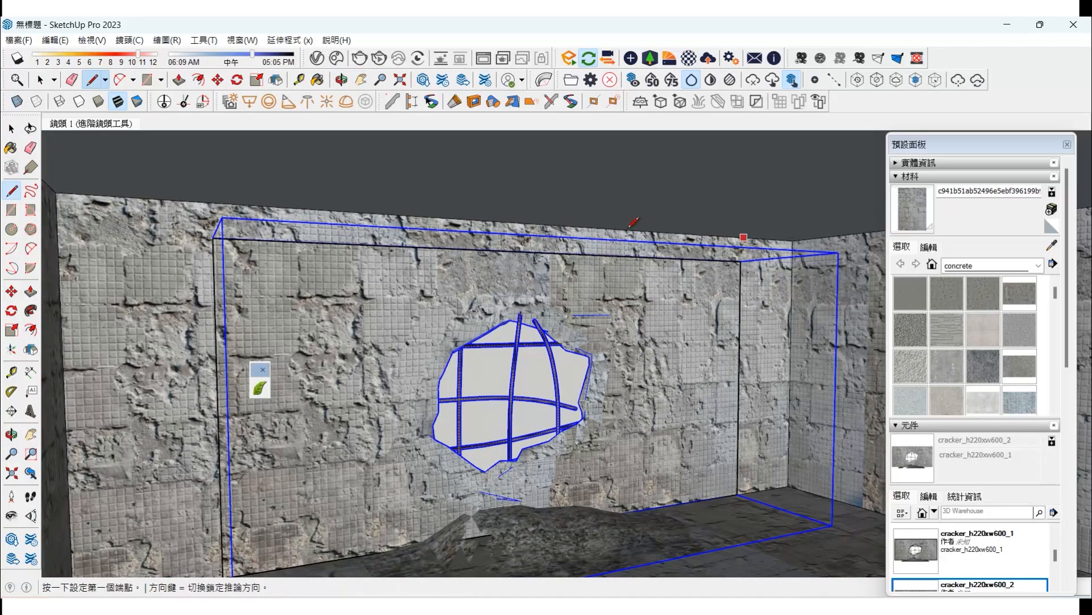
Push/Pull the ceiling face down to just above the top edge of the broken wall component
{"action": "left_click", "coordinate": [31, 291]}
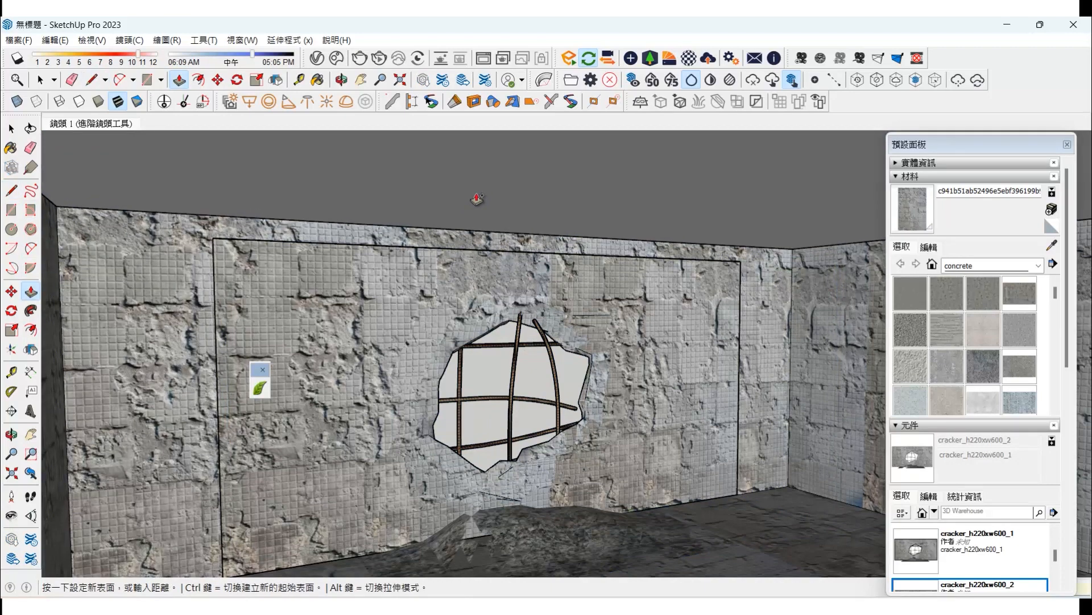
{"action": "left_click", "coordinate": [477, 199]}
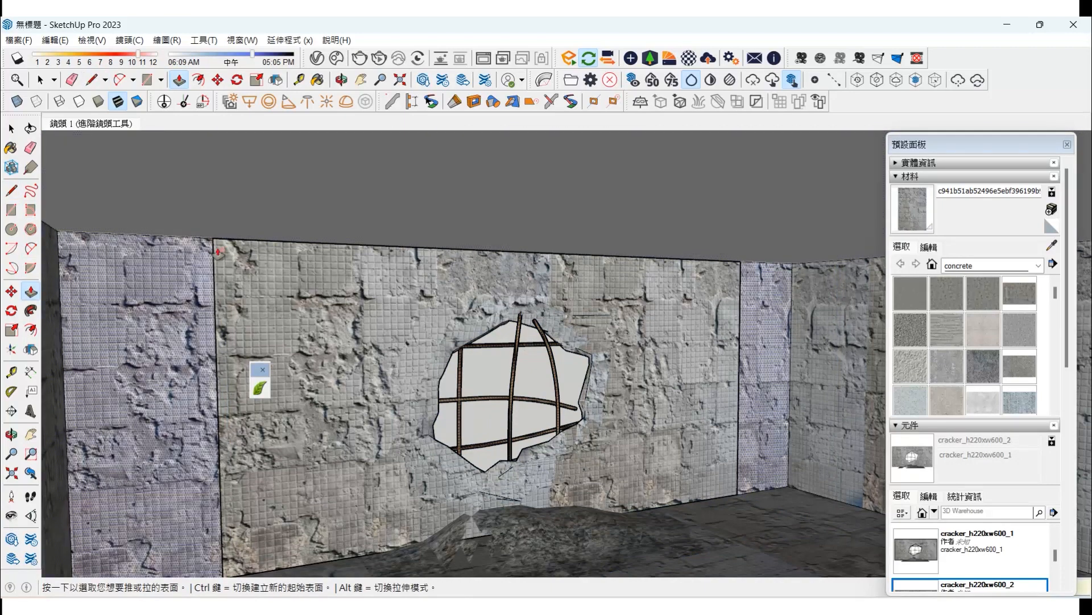
{"action": "left_click", "coordinate": [248, 223]}
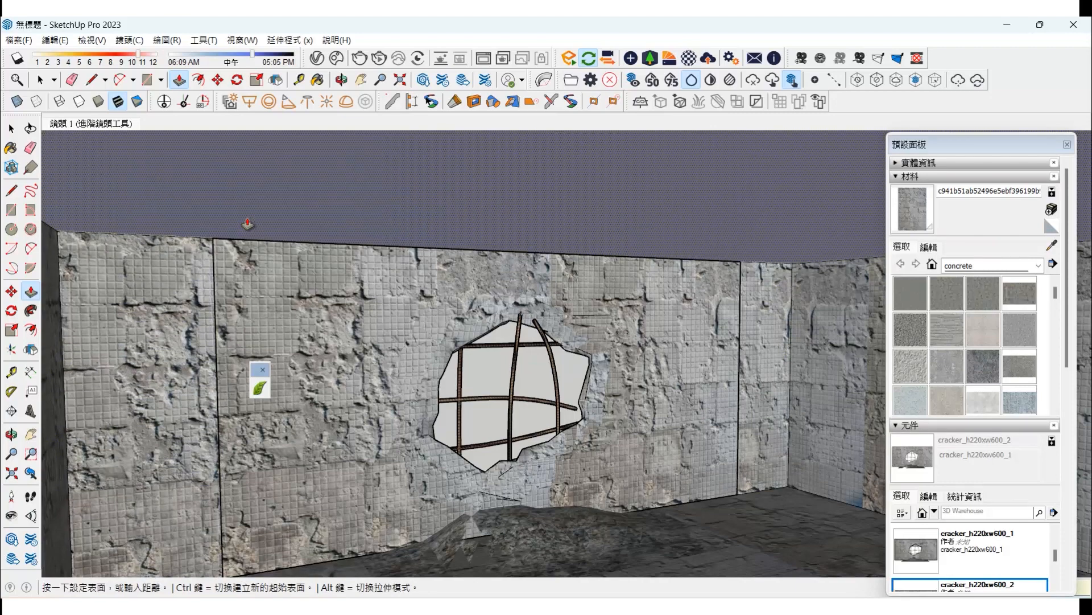
{"action": "left_click", "coordinate": [255, 214]}
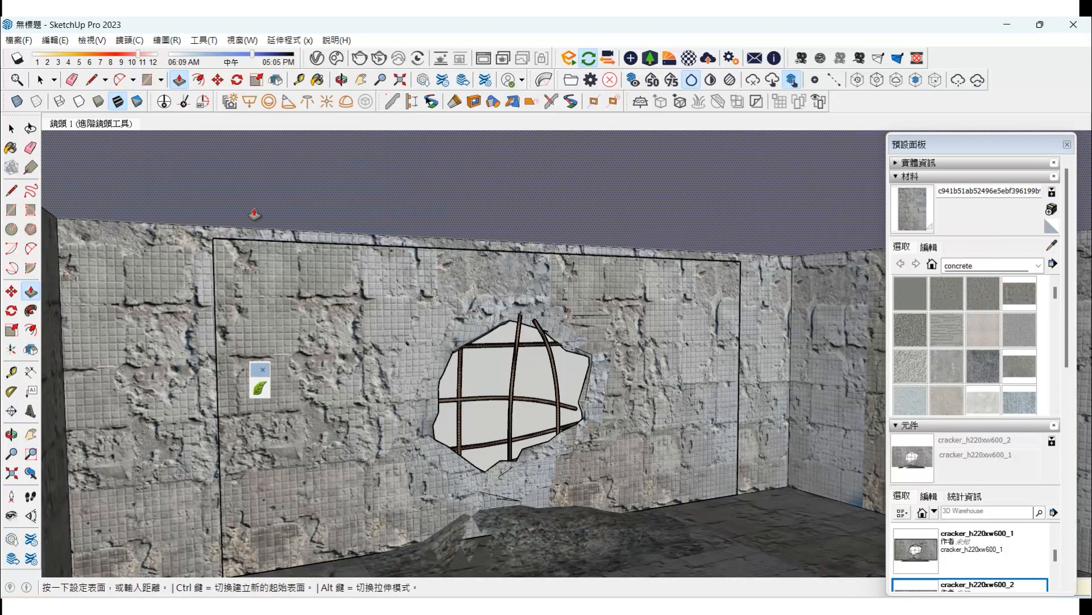
Paint the ceiling face with the sampled broken-concrete material
{"action": "left_click", "coordinate": [12, 433]}
{"action": "mouse_move", "coordinate": [495, 353]}
{"action": "left_mouse_down"}
{"action": "mouse_move", "coordinate": [532, 349]}
{"action": "mouse_move", "coordinate": [505, 348]}
{"action": "left_mouse_up"}
{"action": "left_click", "coordinate": [31, 434]}
{"action": "mouse_move", "coordinate": [734, 397]}
{"action": "left_mouse_down"}
{"action": "mouse_move", "coordinate": [727, 388]}
{"action": "mouse_move", "coordinate": [711, 407]}
{"action": "mouse_move", "coordinate": [742, 396]}
{"action": "left_mouse_up"}
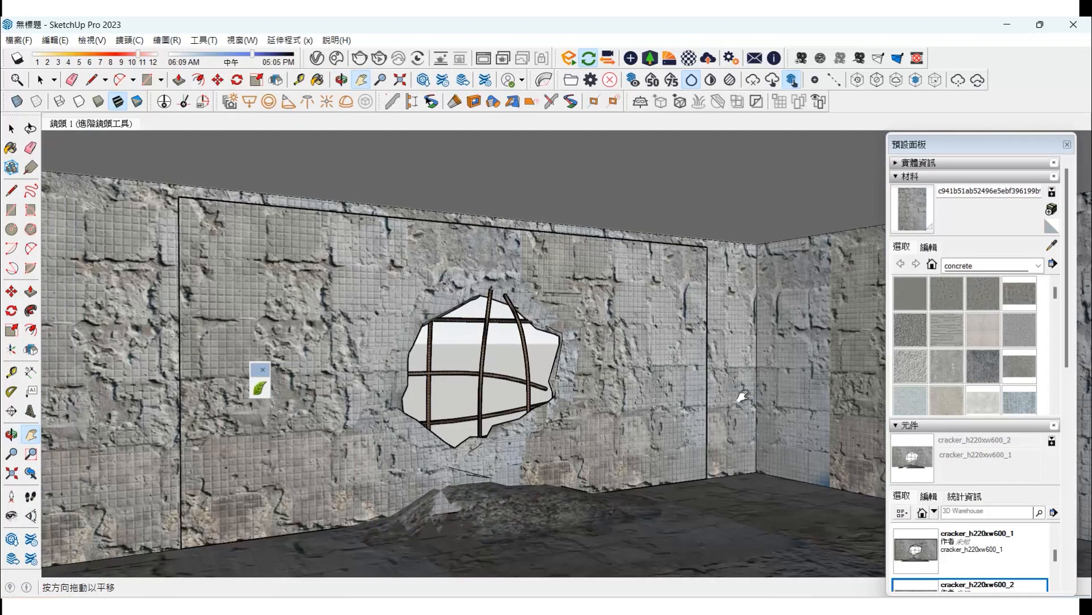
{"action": "left_click", "coordinate": [12, 149]}
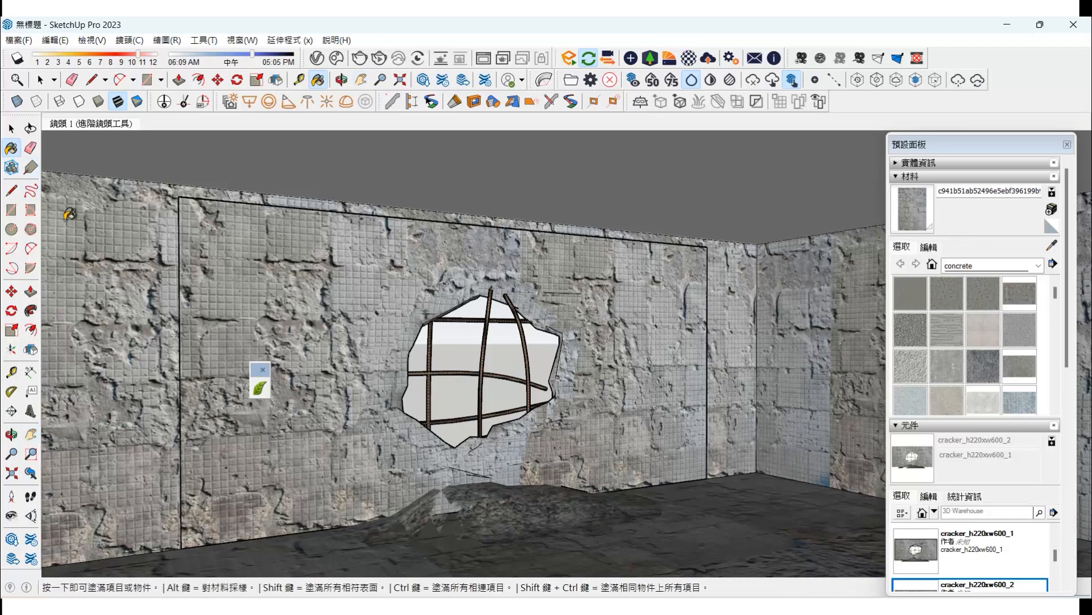
{"action": "left_click", "coordinate": [283, 156]}
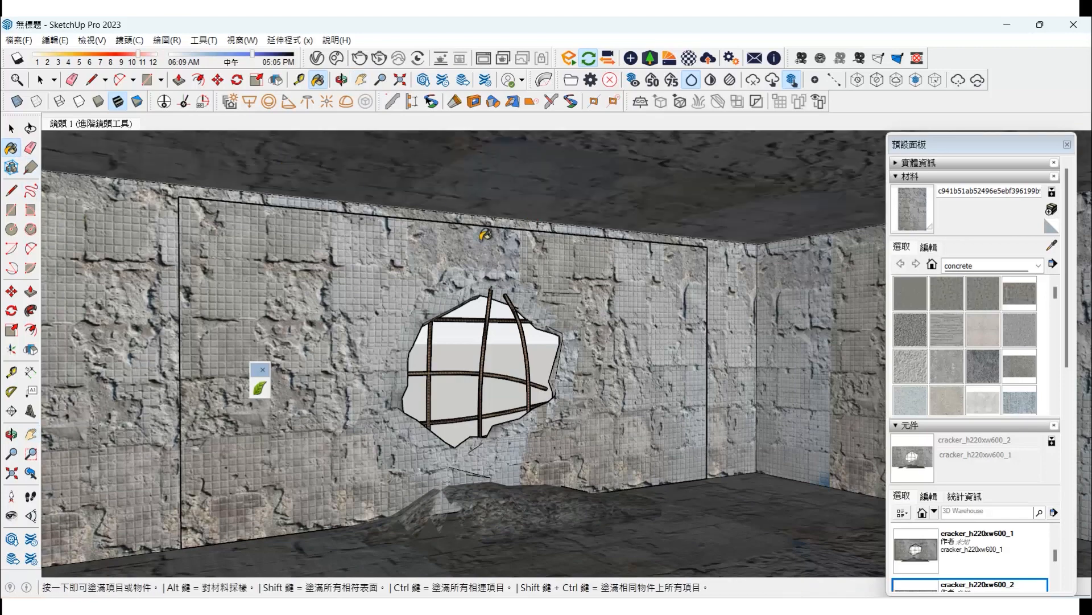
Browse the component collection and place Fan_01#2 high on the side wall near the far corner
{"action": "left_click_drag", "start_coordinate": [933, 145], "coordinate": [334, 189]}
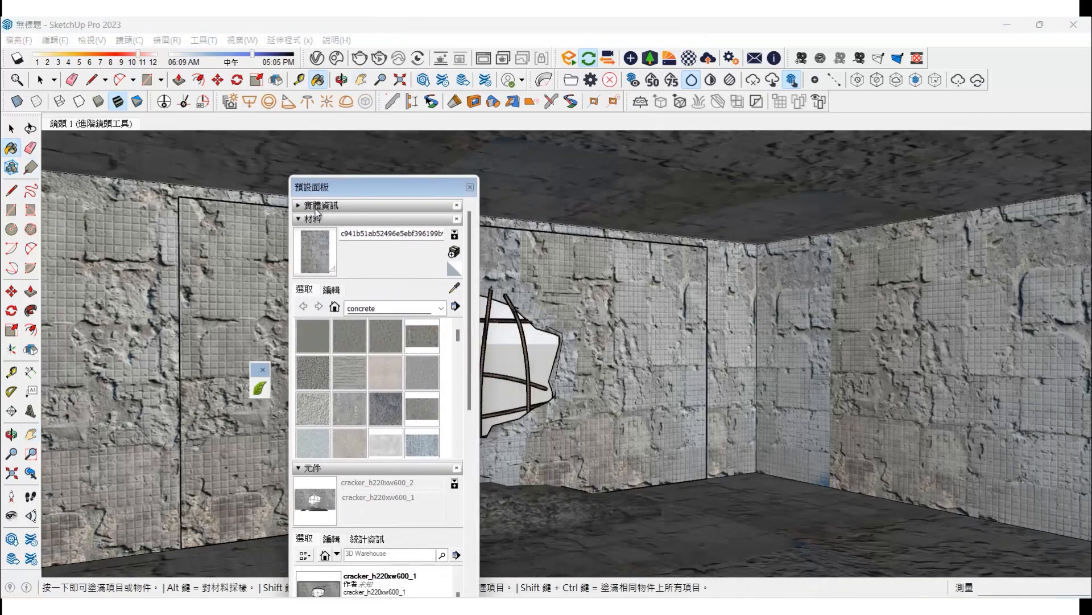
{"action": "left_click", "coordinate": [315, 219]}
{"action": "scroll", "coordinate": [367, 378], "scroll_direction": "up", "scroll_amount": 2}
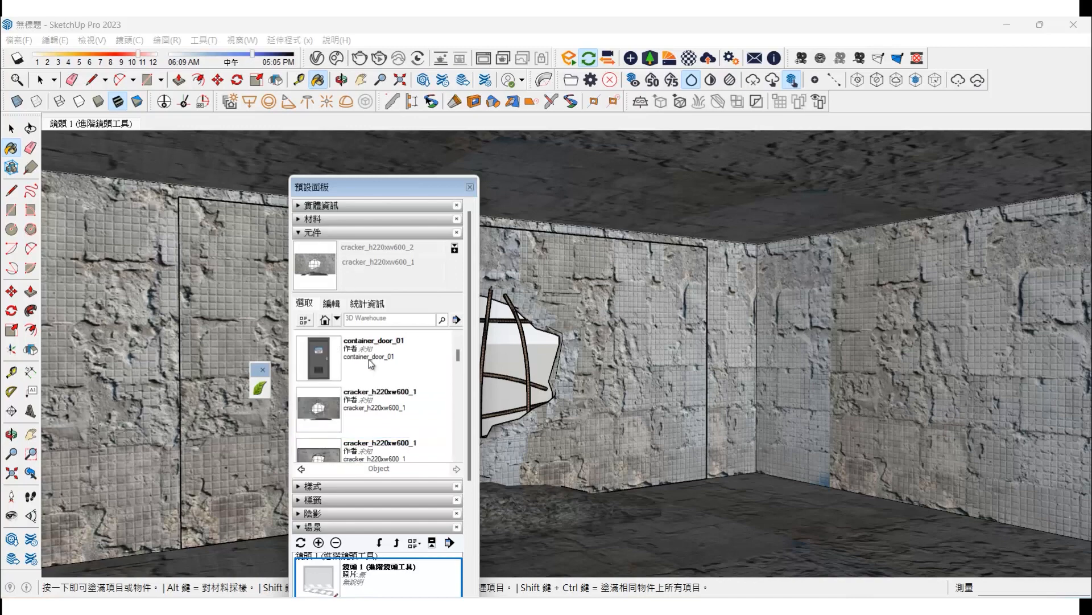
{"action": "scroll", "coordinate": [371, 364], "scroll_direction": "up", "scroll_amount": 1}
{"action": "scroll", "coordinate": [371, 364], "scroll_direction": "up", "scroll_amount": 1}
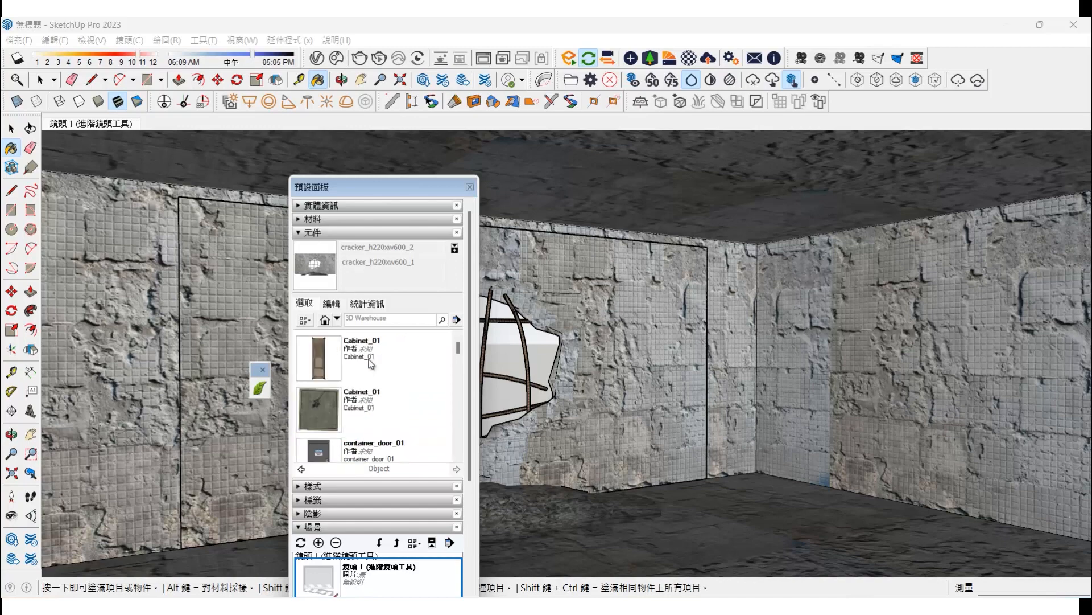
{"action": "scroll", "coordinate": [369, 364], "scroll_direction": "down", "scroll_amount": 5}
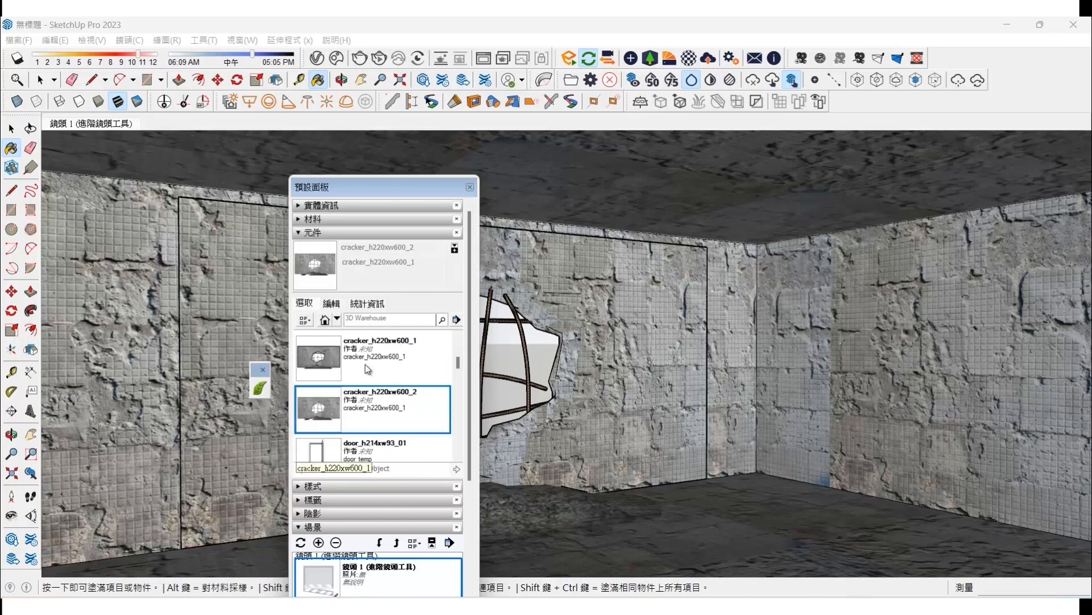
{"action": "left_click", "coordinate": [330, 410]}
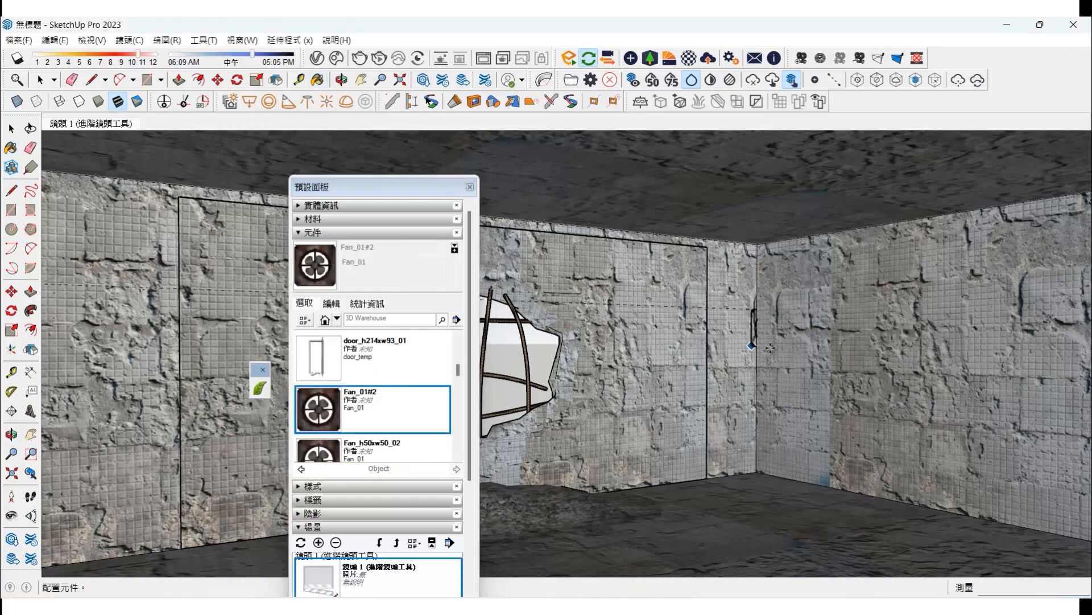
{"action": "left_click", "coordinate": [779, 309]}
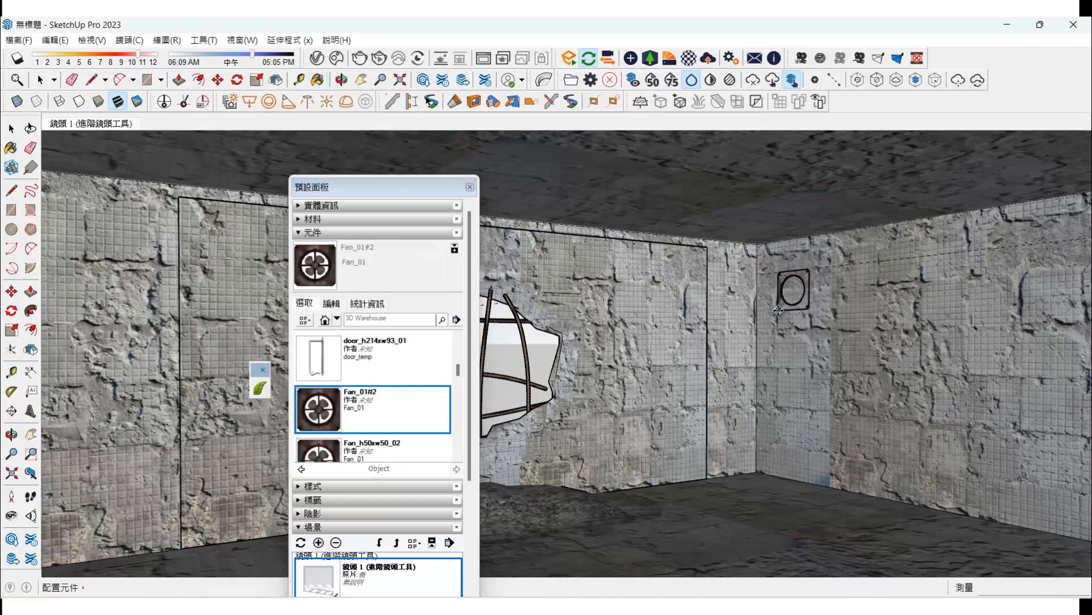
Place the fence_h228xw243_02 component on the side wall beside the fan
{"action": "scroll", "coordinate": [339, 455], "scroll_direction": "down", "scroll_amount": 2}
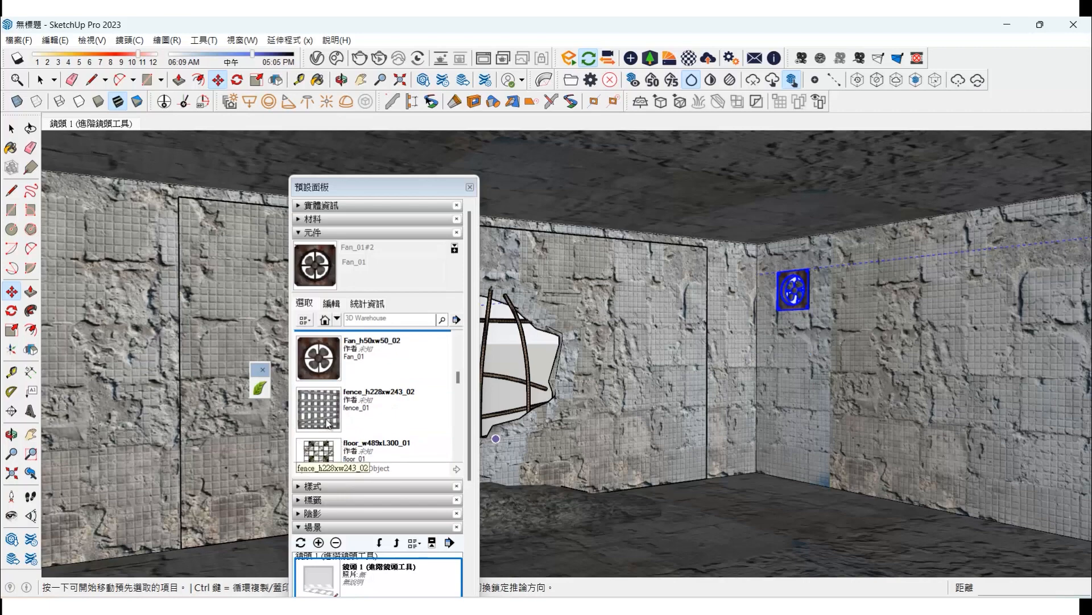
{"action": "left_click", "coordinate": [328, 424]}
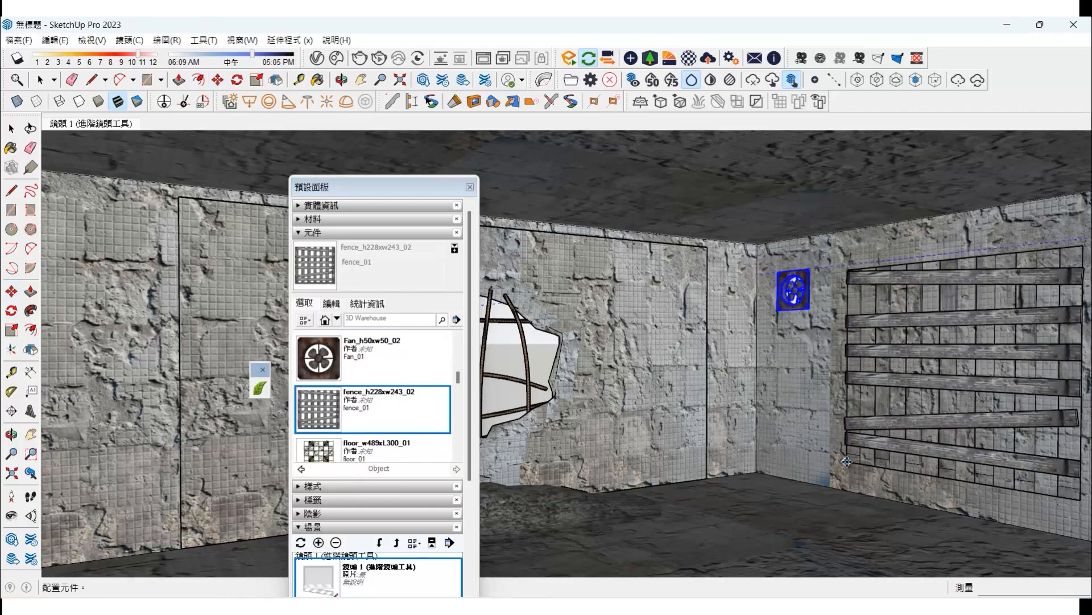
{"action": "left_click", "coordinate": [867, 489]}
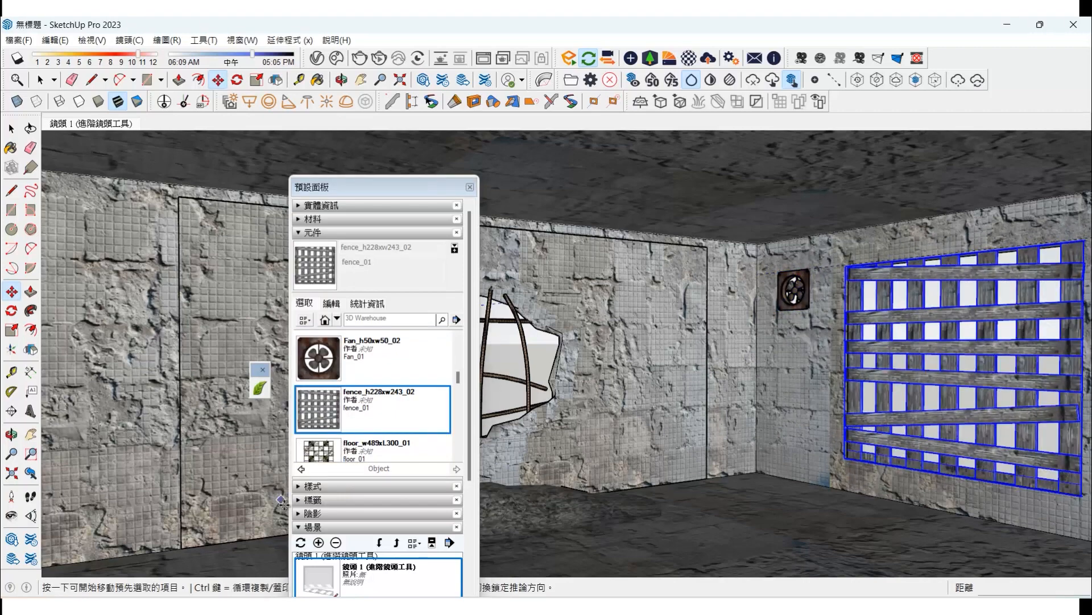
Browse the component collection and place the broken window Old_h199xw168_01 on the wall around the corner from the fence
{"action": "scroll", "coordinate": [388, 390], "scroll_direction": "down", "scroll_amount": 2}
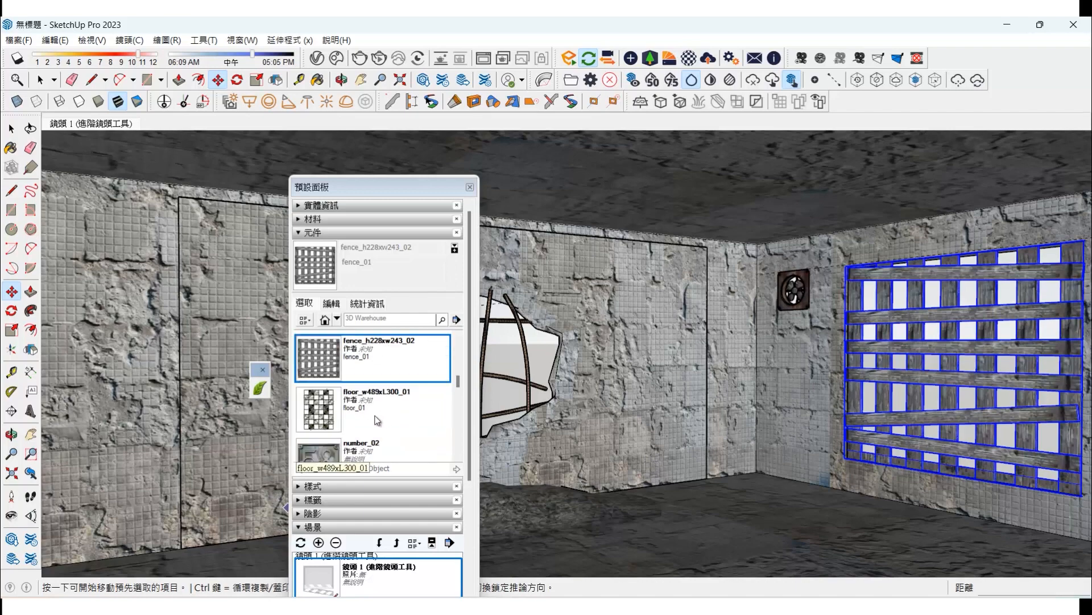
{"action": "scroll", "coordinate": [357, 424], "scroll_direction": "down", "scroll_amount": 4}
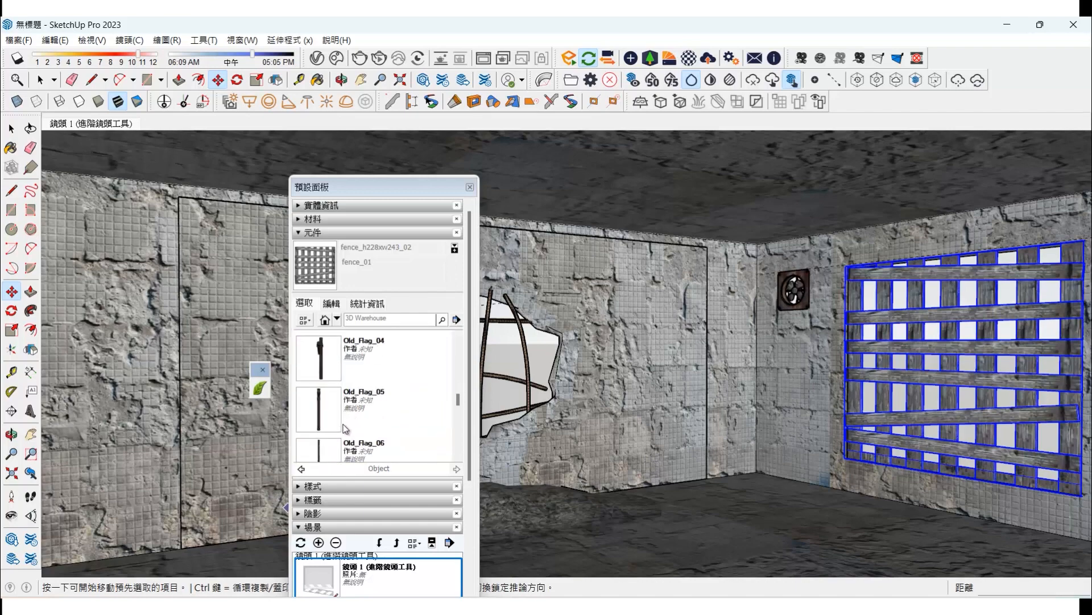
{"action": "scroll", "coordinate": [346, 427], "scroll_direction": "down", "scroll_amount": 3}
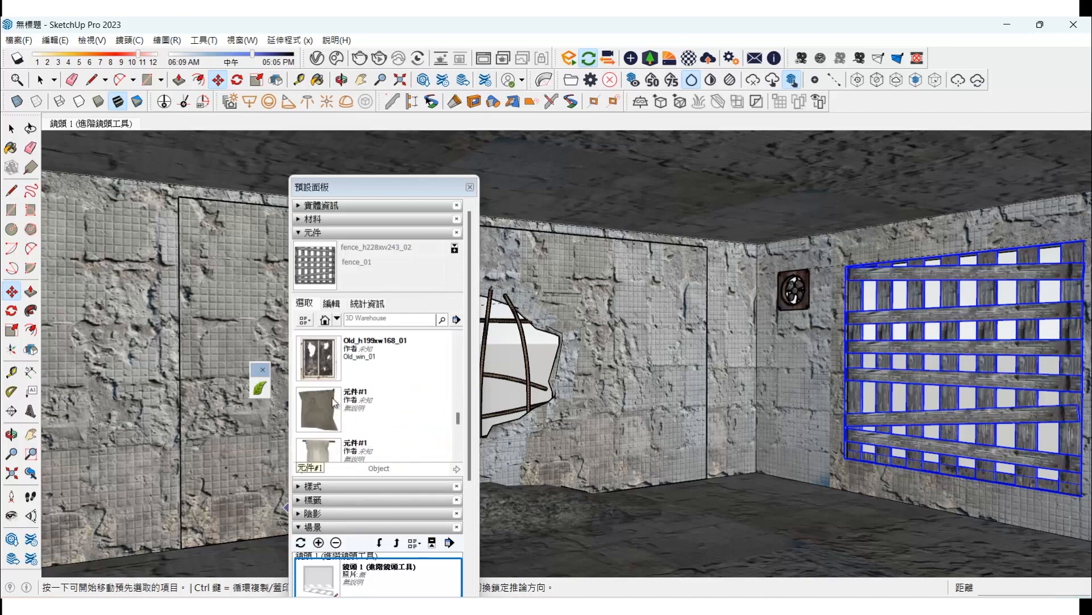
{"action": "left_click", "coordinate": [12, 516]}
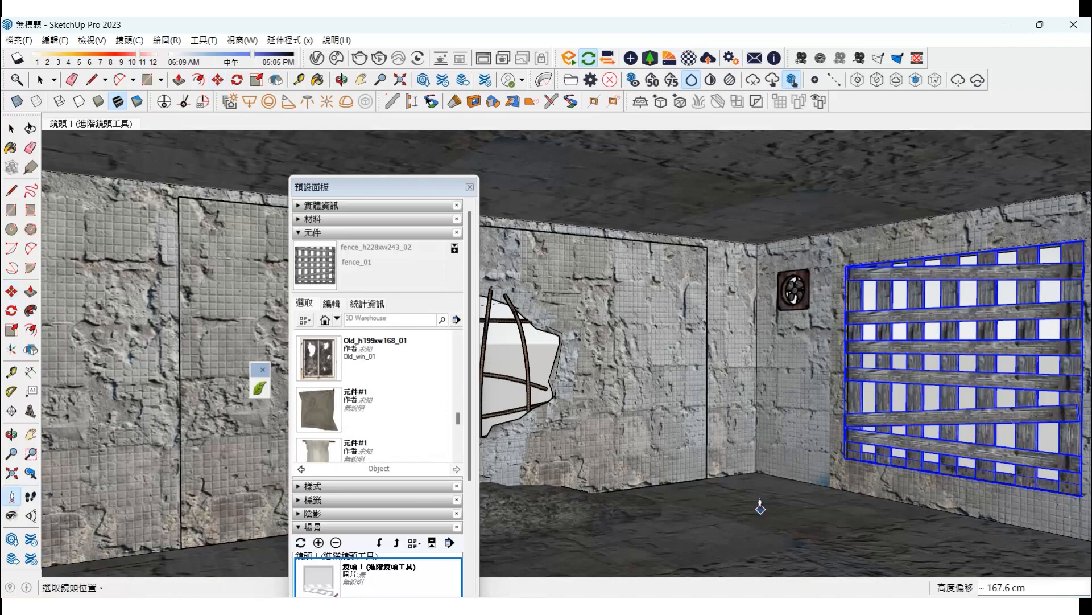
{"action": "scroll", "coordinate": [752, 503], "scroll_direction": "up", "scroll_amount": 4}
{"action": "scroll", "coordinate": [752, 503], "scroll_direction": "up", "scroll_amount": 2}
{"action": "left_click_drag", "start_coordinate": [709, 470], "coordinate": [1000, 422]}
{"action": "left_click", "coordinate": [312, 379]}
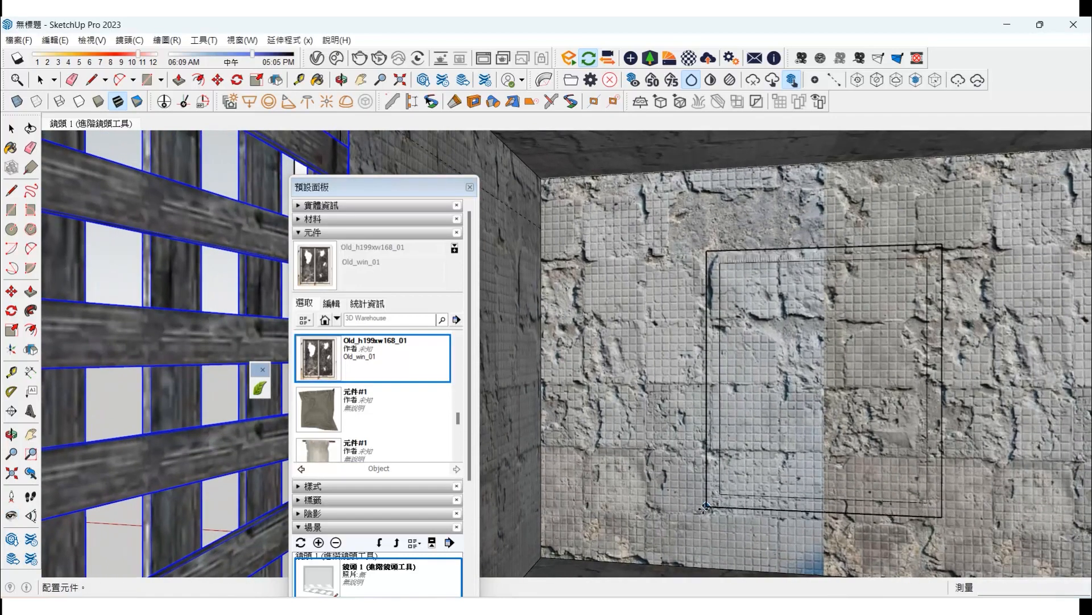
{"action": "left_click", "coordinate": [683, 510]}
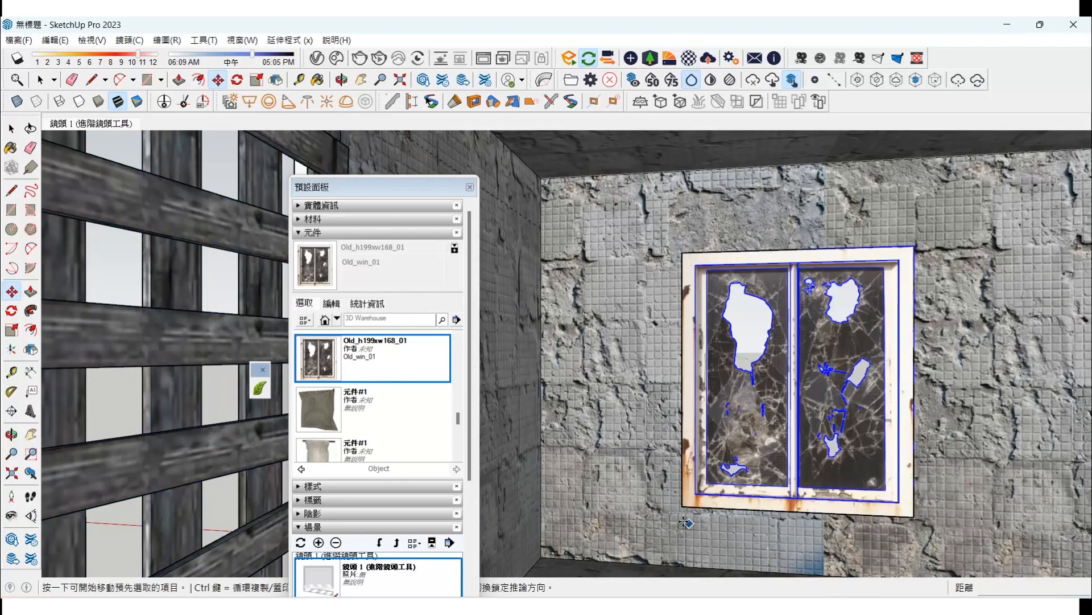
Delete the camera object seen in the doorway and place a second Old_h199xw168_01 window on the wall adjoining the doorway wall
{"action": "left_click", "coordinate": [12, 515]}
{"action": "left_click_drag", "start_coordinate": [780, 459], "coordinate": [960, 450]}
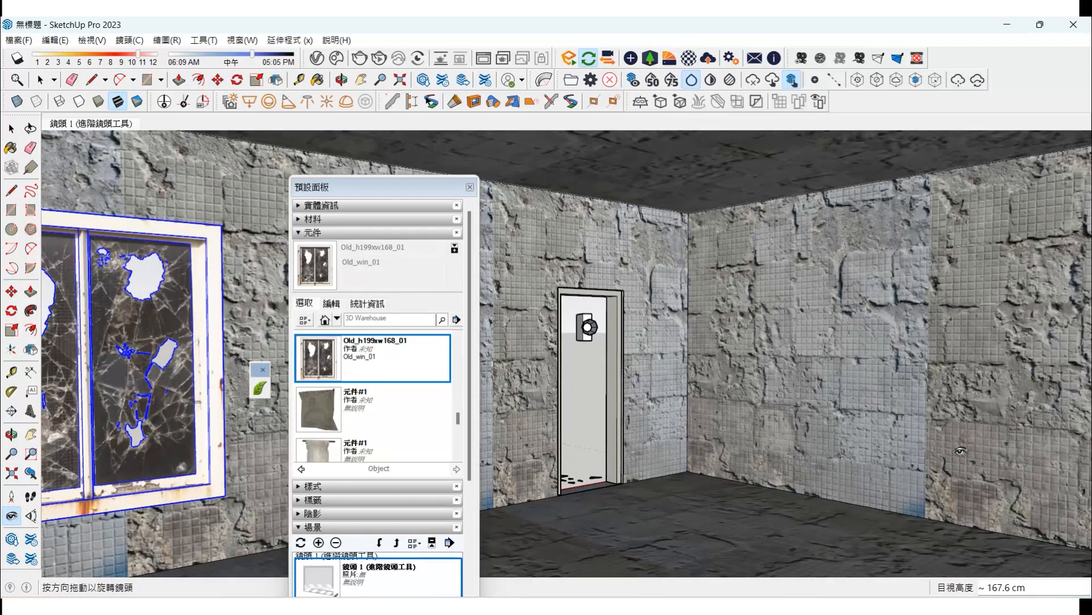
{"action": "left_click", "coordinate": [11, 128]}
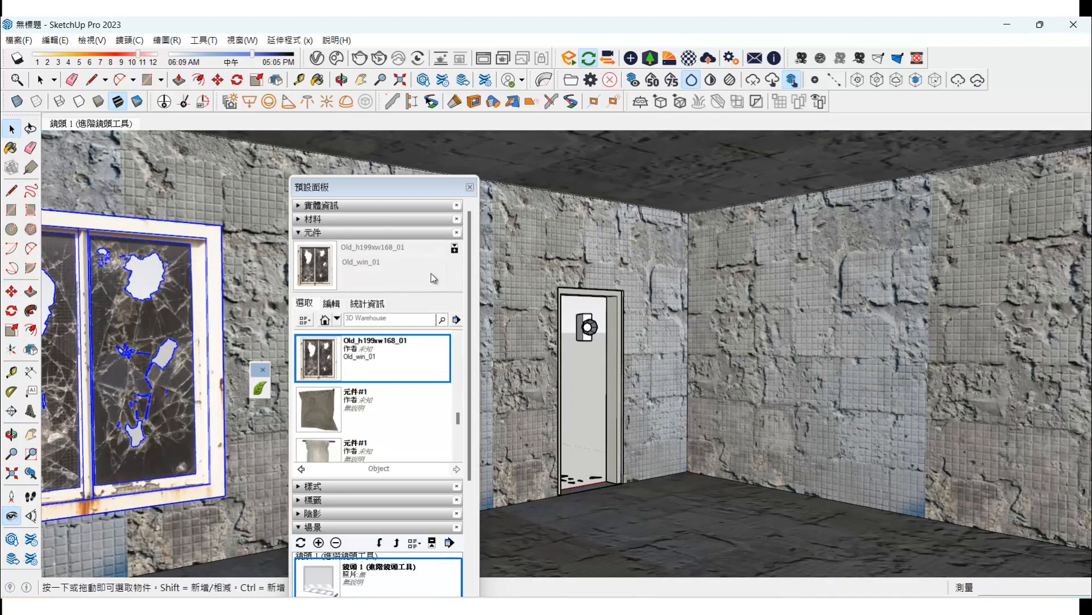
{"action": "left_click", "coordinate": [586, 330]}
{"action": "left_click", "coordinate": [331, 375]}
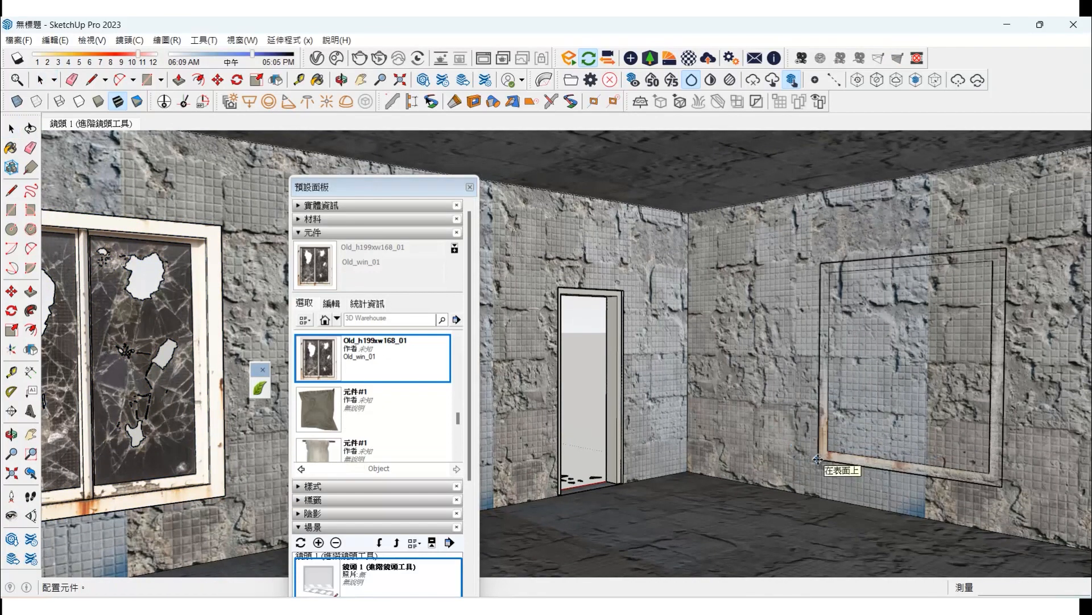
{"action": "left_click", "coordinate": [756, 453]}
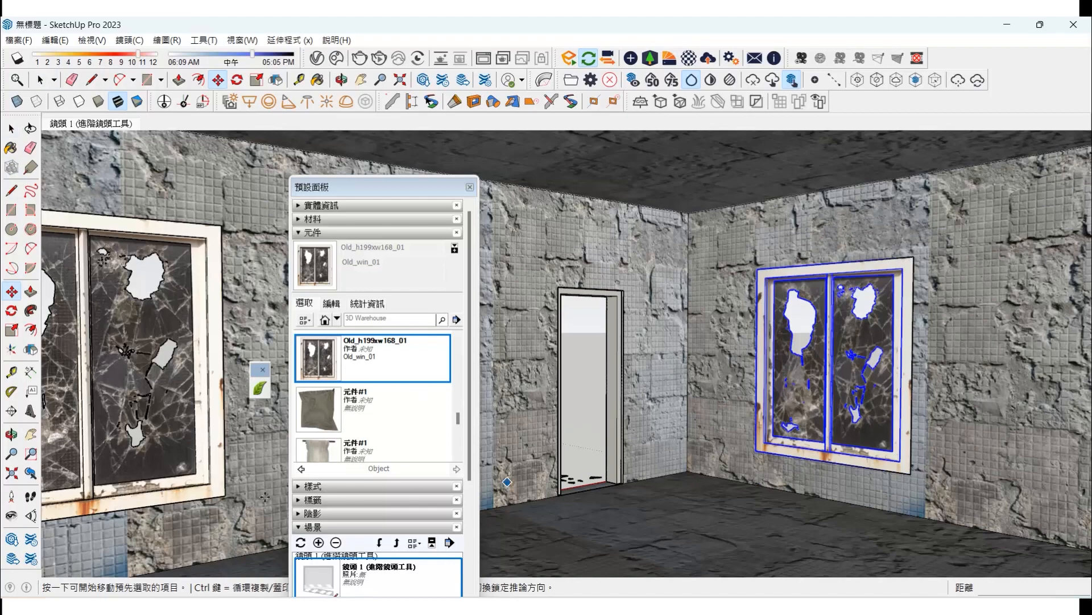
Place the blue rusty locker component on the floor against the wall, beyond the second broken window near the corner
{"action": "left_click", "coordinate": [11, 499]}
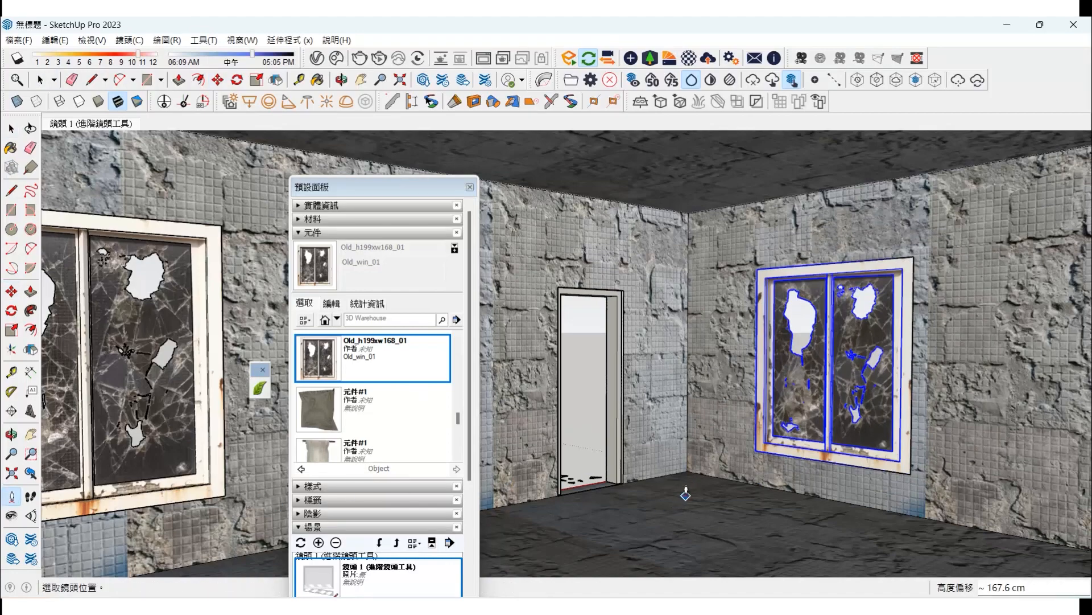
{"action": "left_click", "coordinate": [686, 494]}
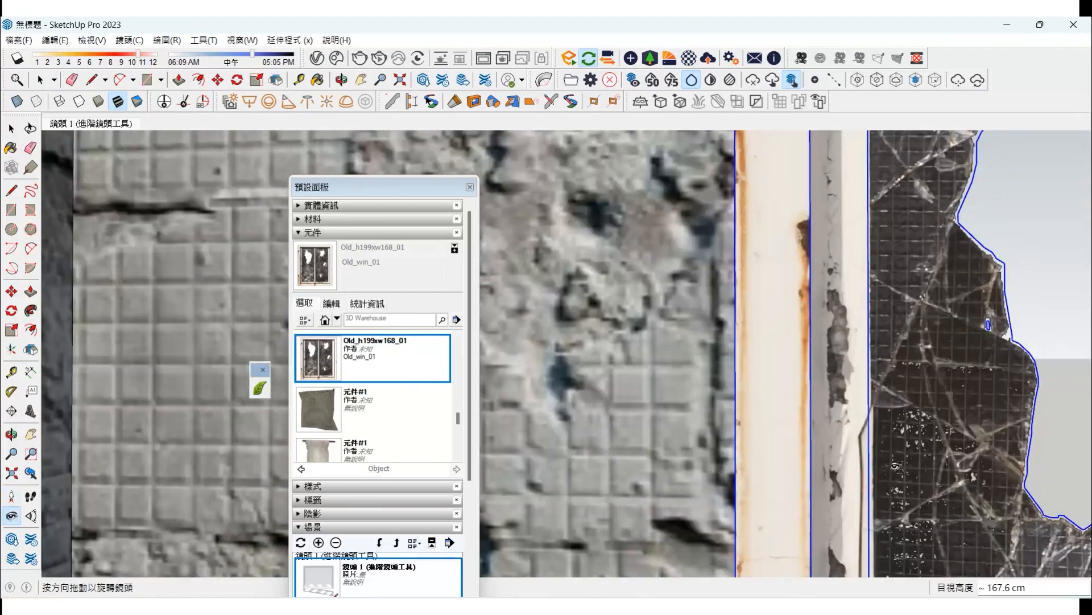
{"action": "left_click_drag", "start_coordinate": [895, 465], "coordinate": [1059, 479]}
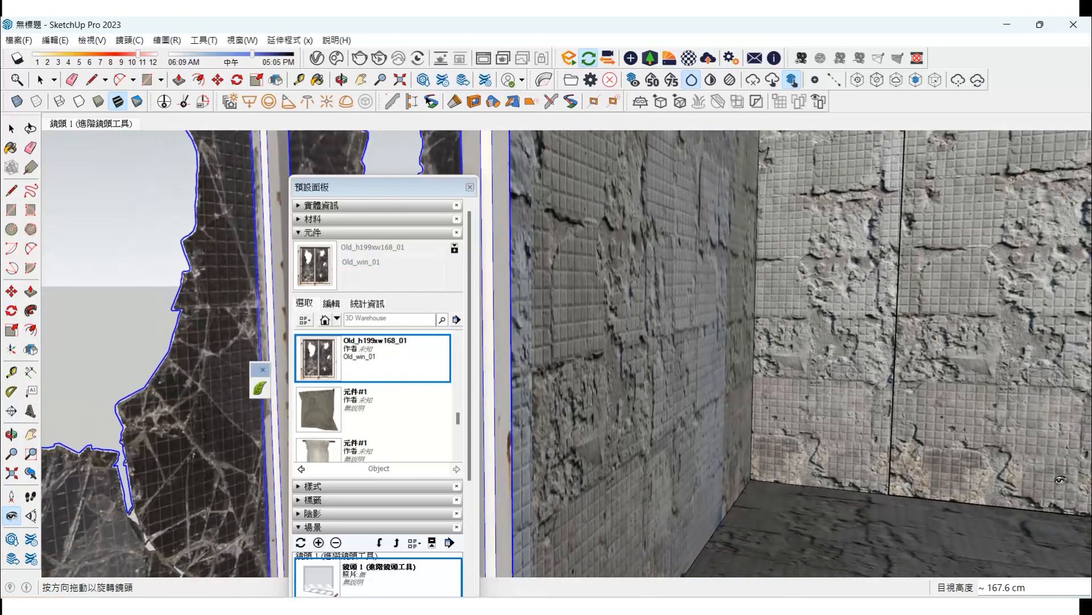
{"action": "scroll", "coordinate": [393, 423], "scroll_direction": "down", "scroll_amount": 3}
{"action": "left_click", "coordinate": [329, 421]}
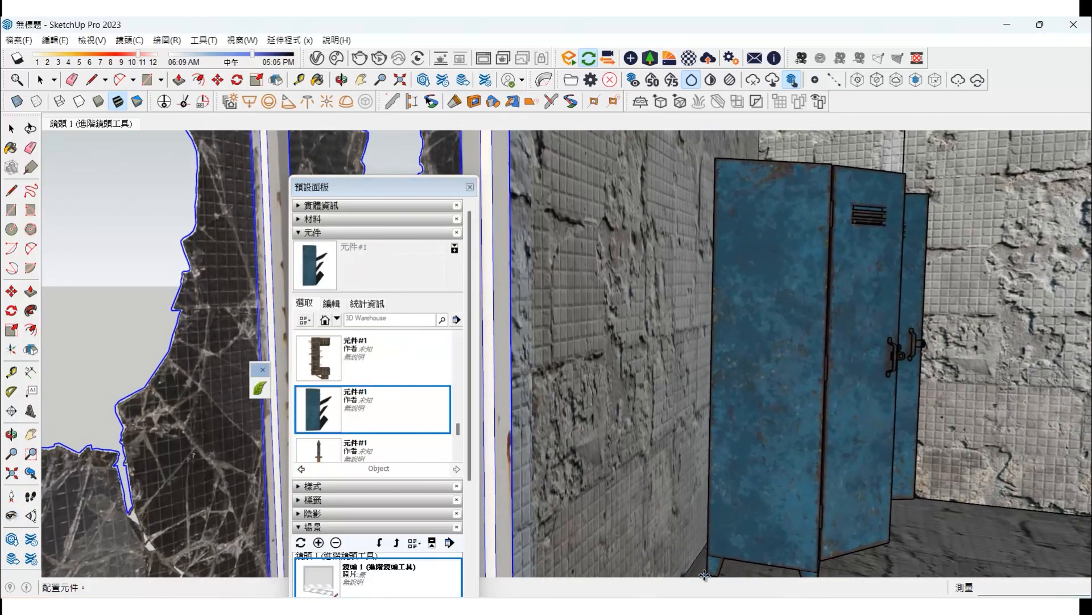
{"action": "left_click", "coordinate": [689, 585]}
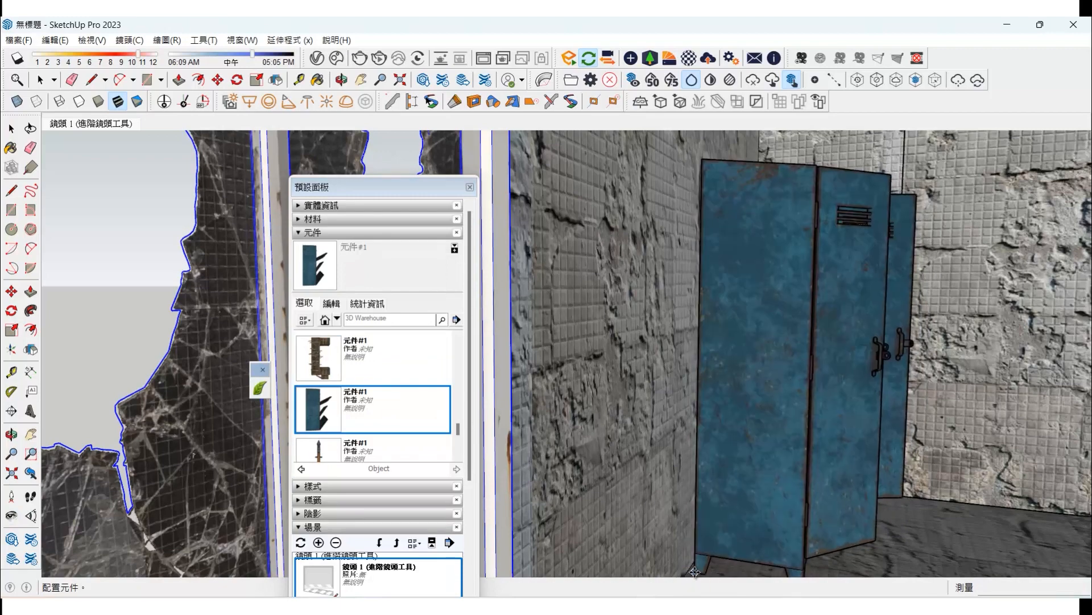
Inspect the placed lockers and the neighbouring broken wall from several angles
{"action": "left_click", "coordinate": [12, 436]}
{"action": "left_click_drag", "start_coordinate": [888, 444], "coordinate": [776, 425]}
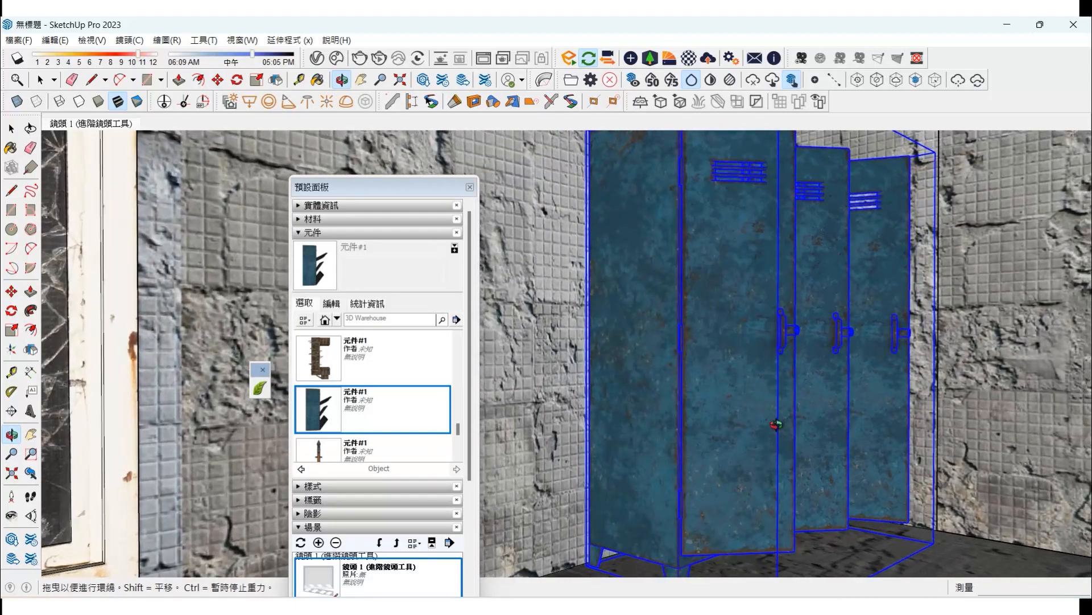
{"action": "left_click_drag", "start_coordinate": [590, 410], "coordinate": [199, 433]}
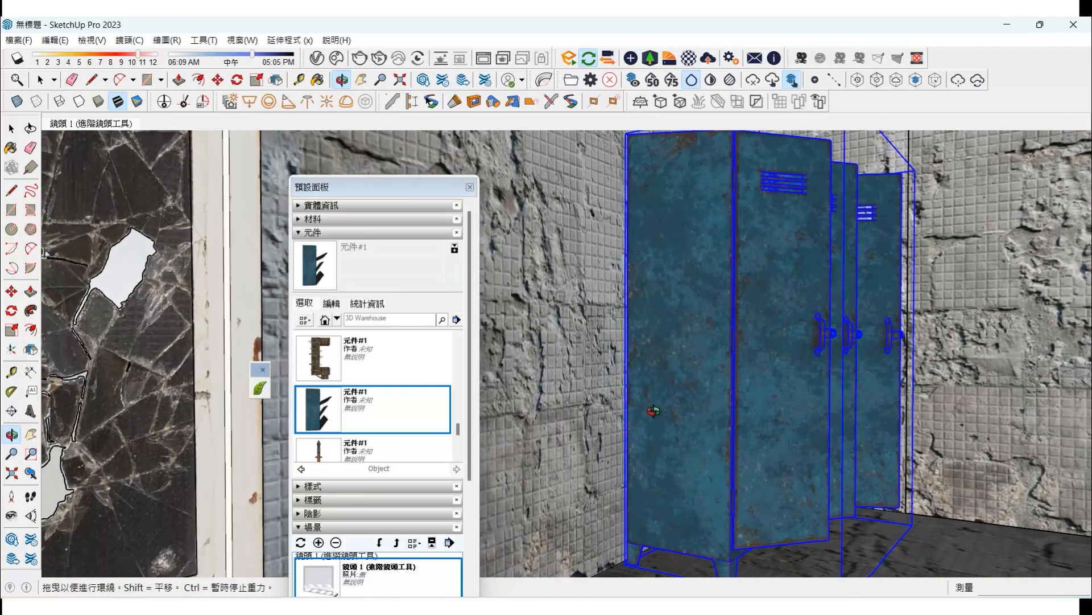
{"action": "left_click", "coordinate": [31, 435]}
{"action": "left_click_drag", "start_coordinate": [802, 421], "coordinate": [815, 452]}
{"action": "left_click", "coordinate": [11, 434]}
{"action": "left_click", "coordinate": [31, 434]}
{"action": "left_click_drag", "start_coordinate": [626, 418], "coordinate": [192, 416]}
{"action": "left_click", "coordinate": [12, 434]}
{"action": "left_click_drag", "start_coordinate": [512, 421], "coordinate": [633, 420]}
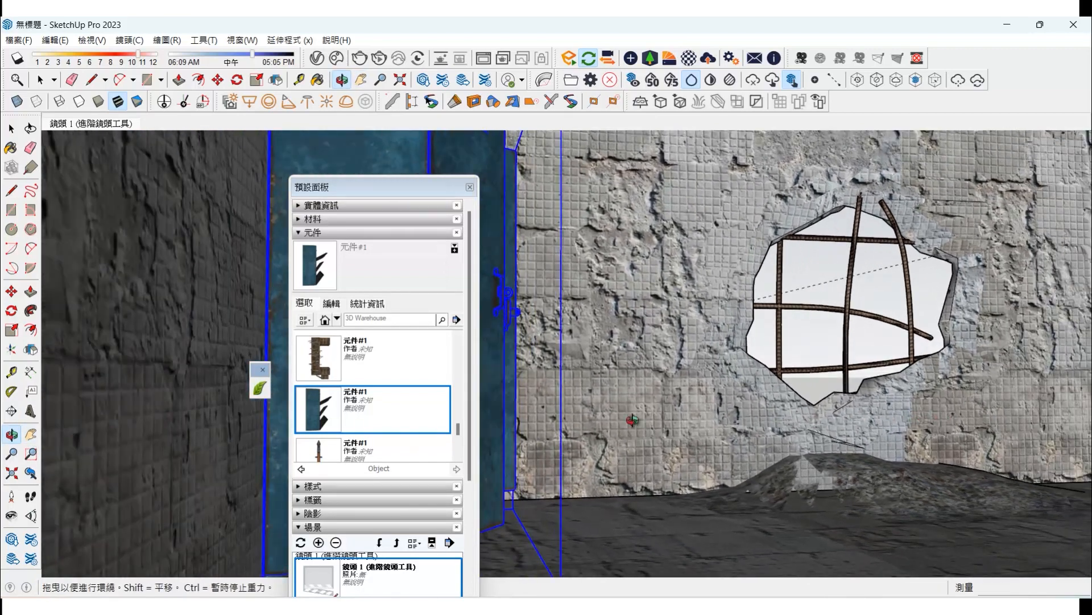
Frame the far corner of the room with the broken wall opening, the fan and the wooden fence in view
{"action": "left_click", "coordinate": [30, 434]}
{"action": "left_click_drag", "start_coordinate": [944, 382], "coordinate": [671, 381]}
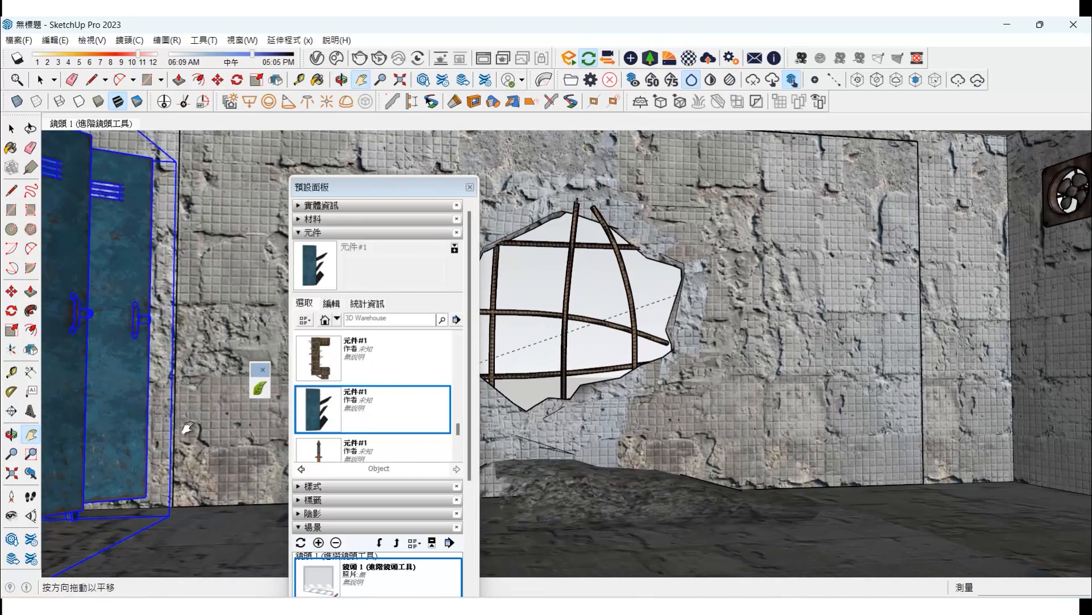
{"action": "left_click", "coordinate": [12, 435]}
{"action": "left_click_drag", "start_coordinate": [797, 429], "coordinate": [855, 441]}
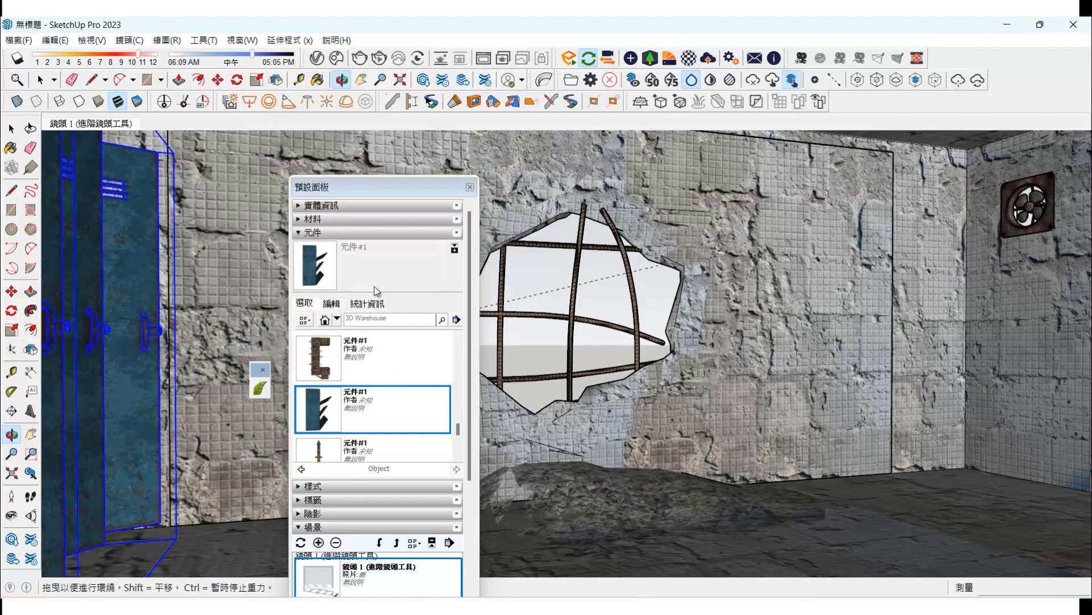
{"action": "left_click_drag", "start_coordinate": [922, 404], "coordinate": [1002, 390]}
{"action": "left_click", "coordinate": [31, 435]}
{"action": "left_click_drag", "start_coordinate": [985, 323], "coordinate": [801, 369]}
{"action": "left_click", "coordinate": [11, 437]}
{"action": "left_click_drag", "start_coordinate": [788, 411], "coordinate": [891, 407]}
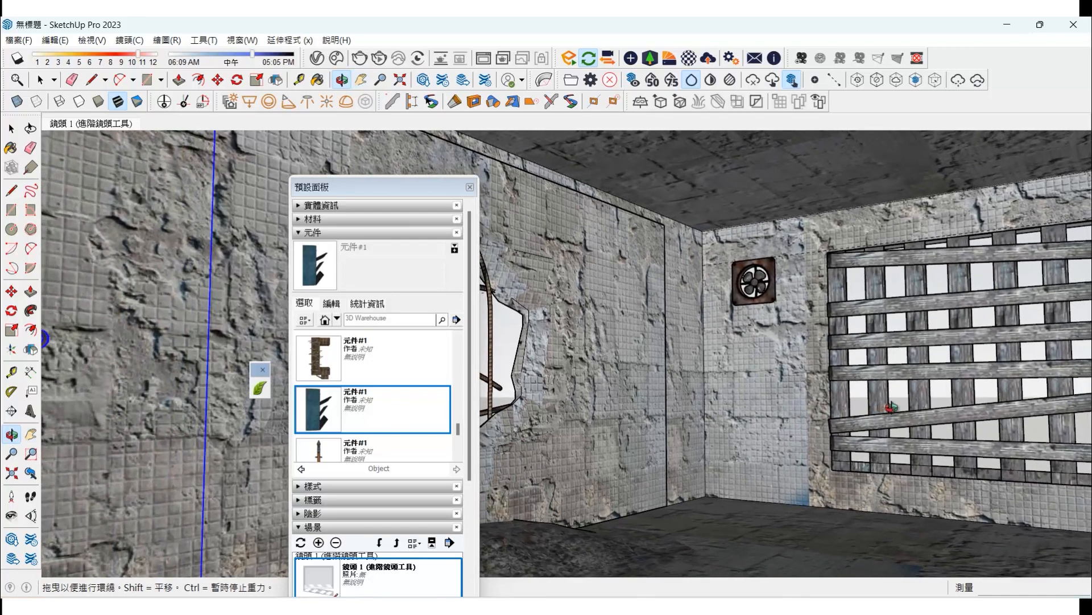
{"action": "left_click", "coordinate": [30, 435]}
{"action": "left_click_drag", "start_coordinate": [819, 407], "coordinate": [720, 438]}
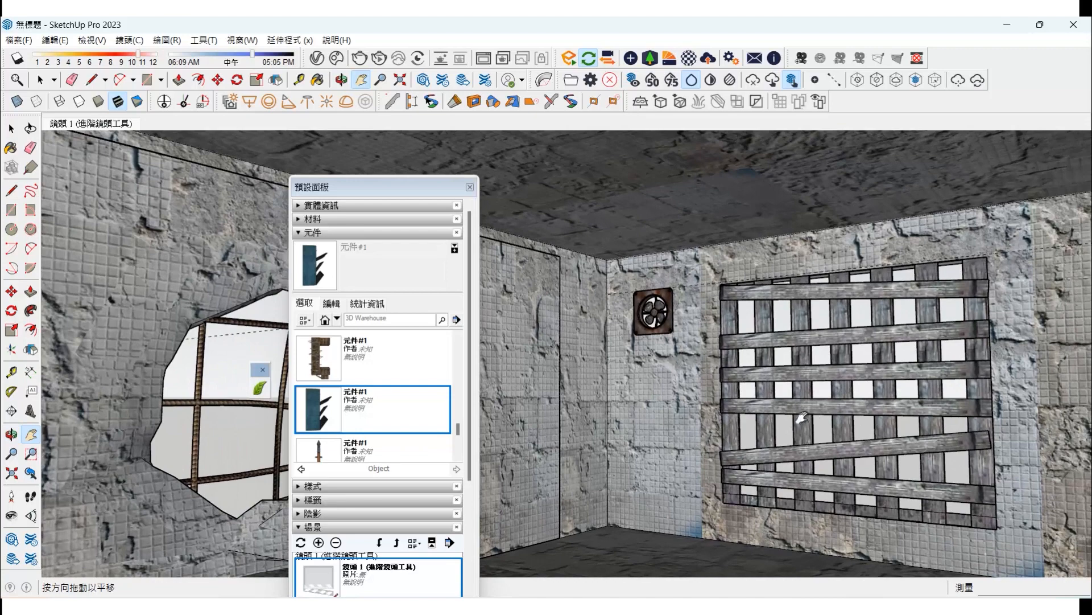
{"action": "left_click", "coordinate": [31, 497]}
{"action": "left_click_drag", "start_coordinate": [645, 532], "coordinate": [649, 572]}
Place the floor_w489xL300_01 component with its hanging vines and globe lamps beneath the ceiling
{"action": "scroll", "coordinate": [347, 381], "scroll_direction": "up", "scroll_amount": 5}
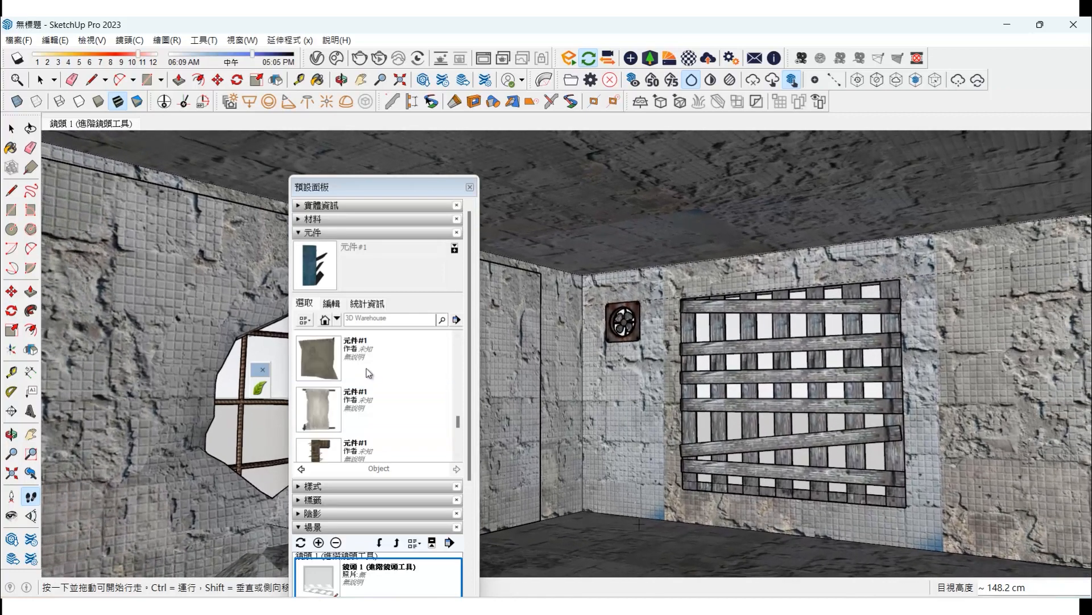
{"action": "scroll", "coordinate": [369, 369], "scroll_direction": "up", "scroll_amount": 6}
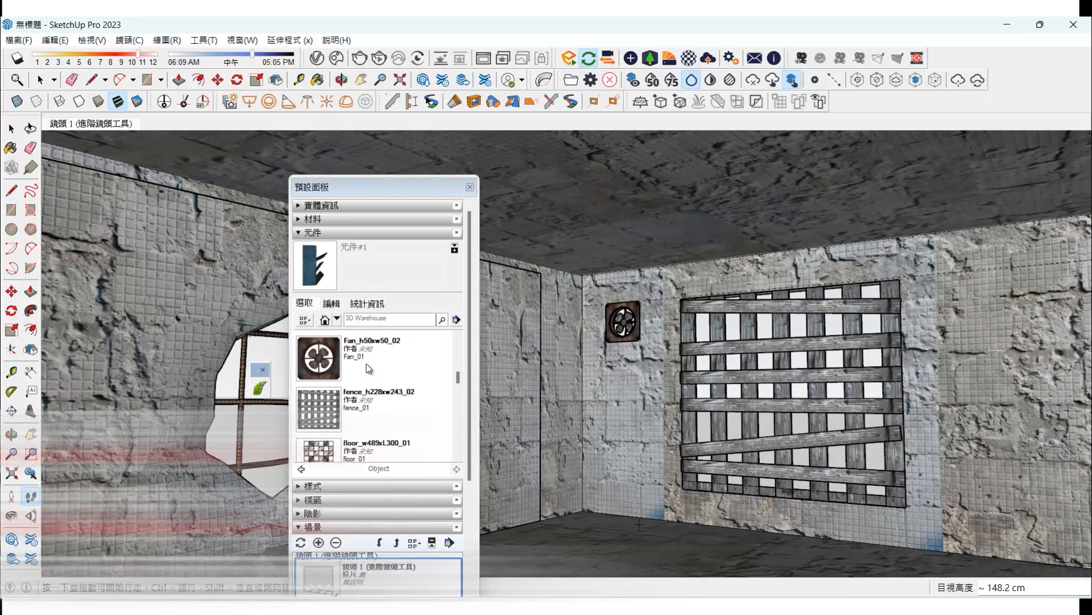
{"action": "scroll", "coordinate": [369, 369], "scroll_direction": "down", "scroll_amount": 6}
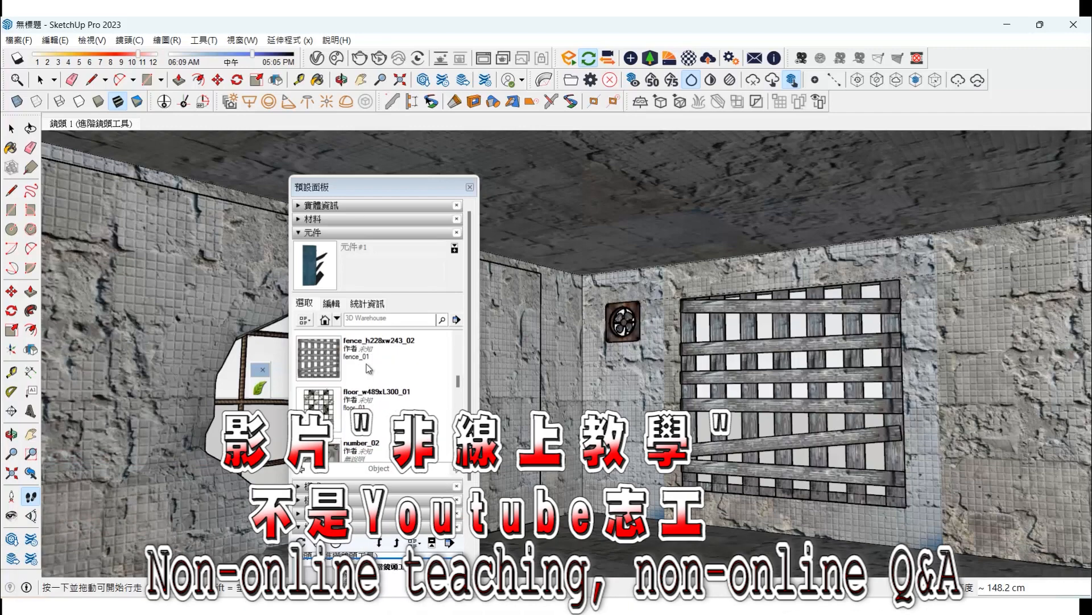
{"action": "left_click", "coordinate": [323, 405]}
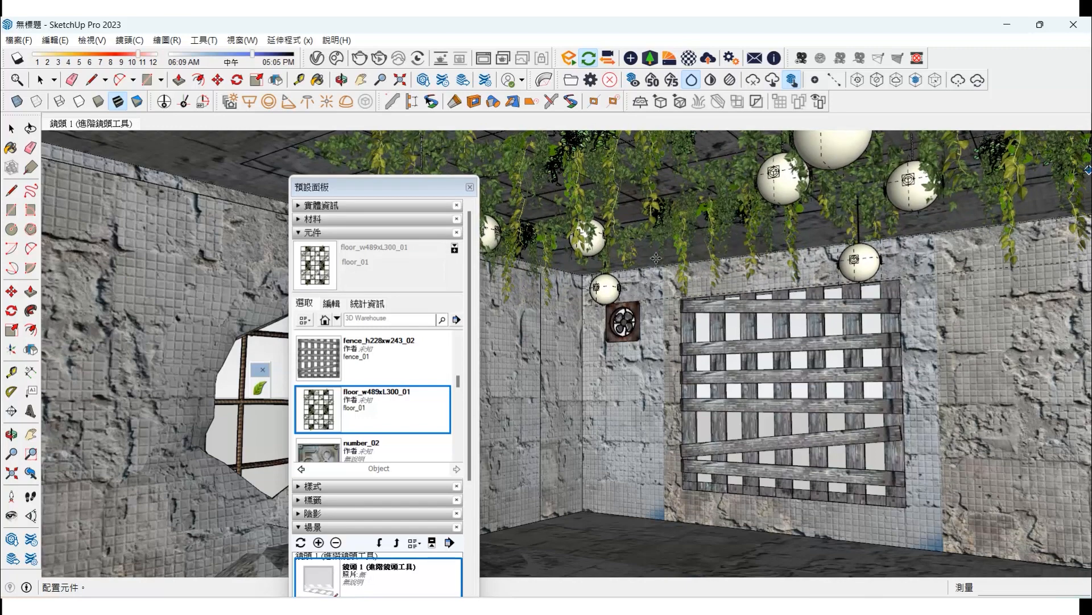
{"action": "left_click", "coordinate": [414, 210]}
Turn on shadows and set the time of day to late afternoon for the room
{"action": "left_click_drag", "start_coordinate": [407, 196], "coordinate": [915, 359]}
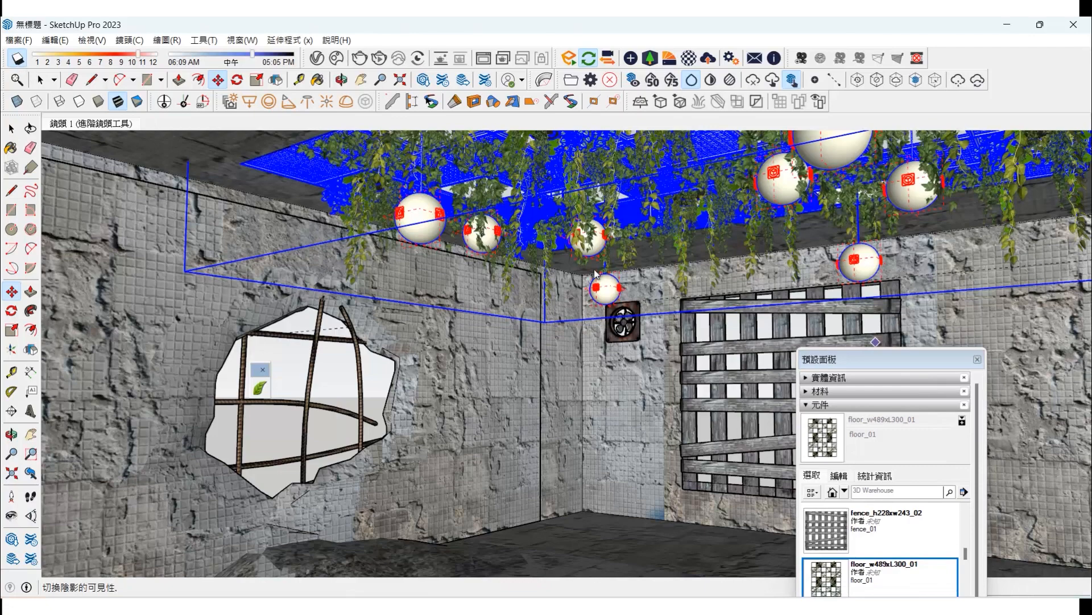
{"action": "left_click", "coordinate": [276, 55]}
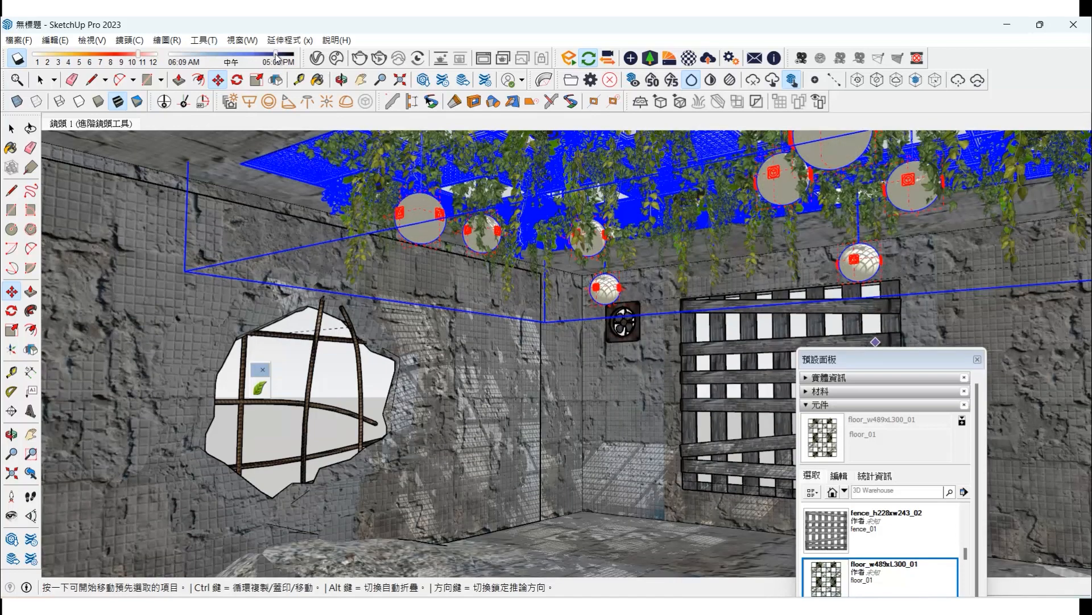
{"action": "left_click", "coordinate": [31, 433]}
{"action": "left_click_drag", "start_coordinate": [532, 452], "coordinate": [545, 402]}
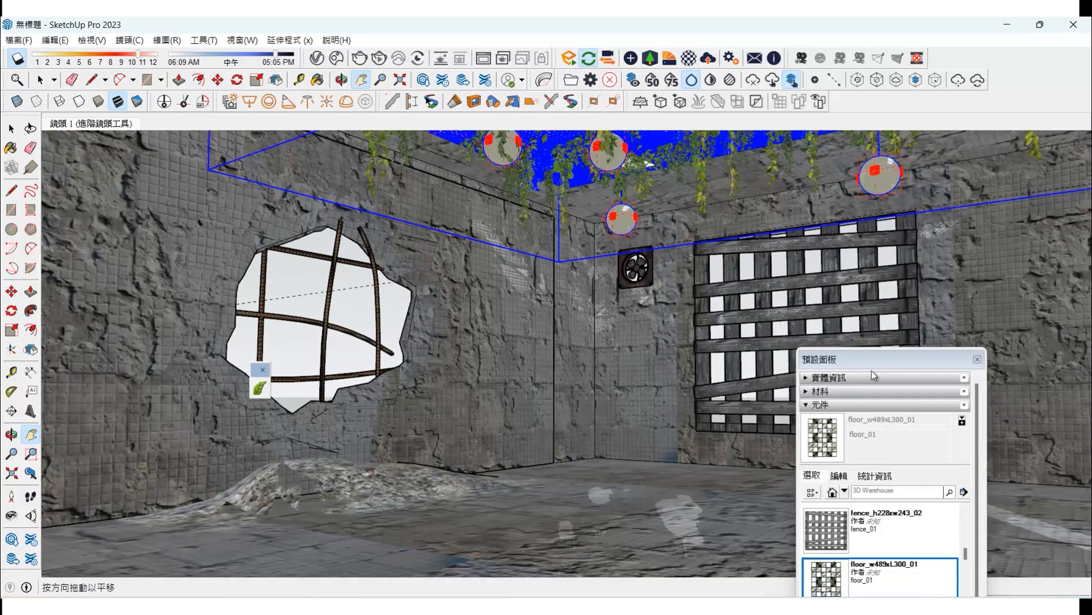
Open the Kitchen folder from Upload as a local component collection and enter its 餐桌 subfolder
{"action": "left_click_drag", "start_coordinate": [876, 353], "coordinate": [883, 244]}
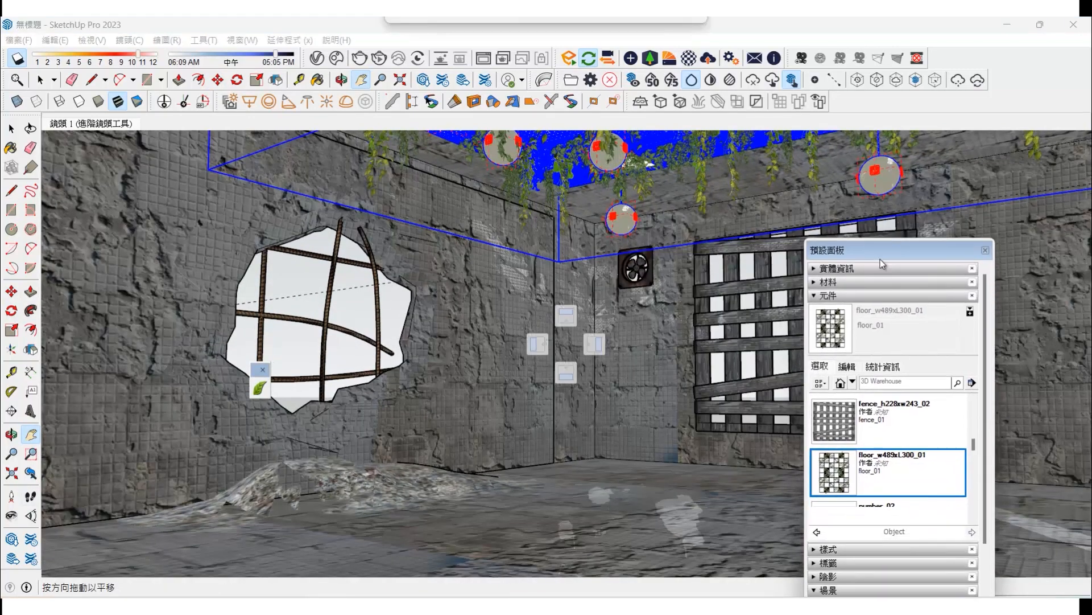
{"action": "left_click", "coordinate": [972, 382]}
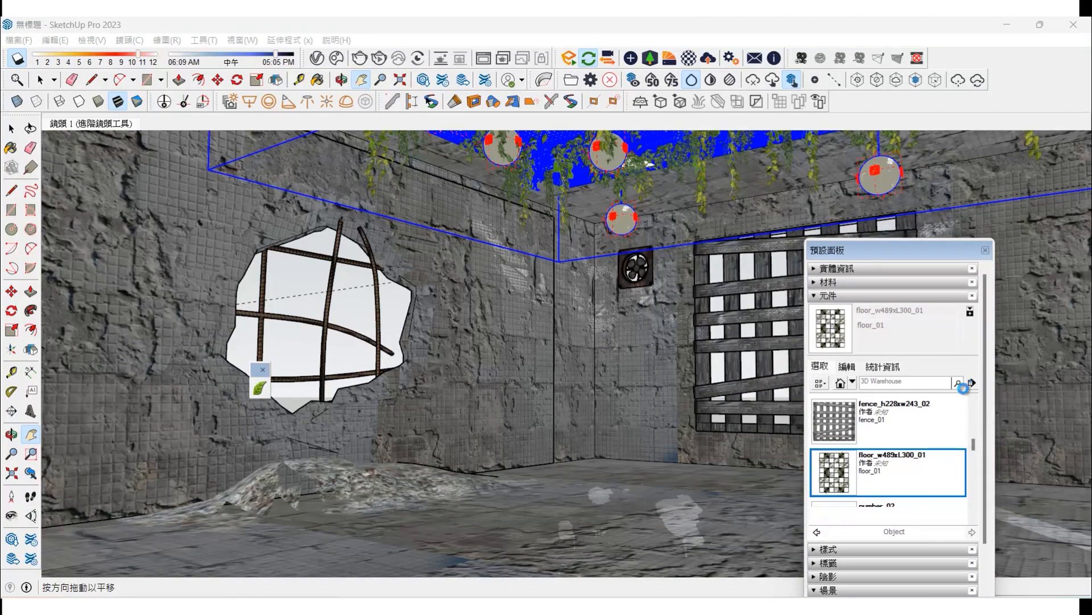
{"action": "left_click", "coordinate": [1002, 387]}
{"action": "left_click", "coordinate": [370, 104]}
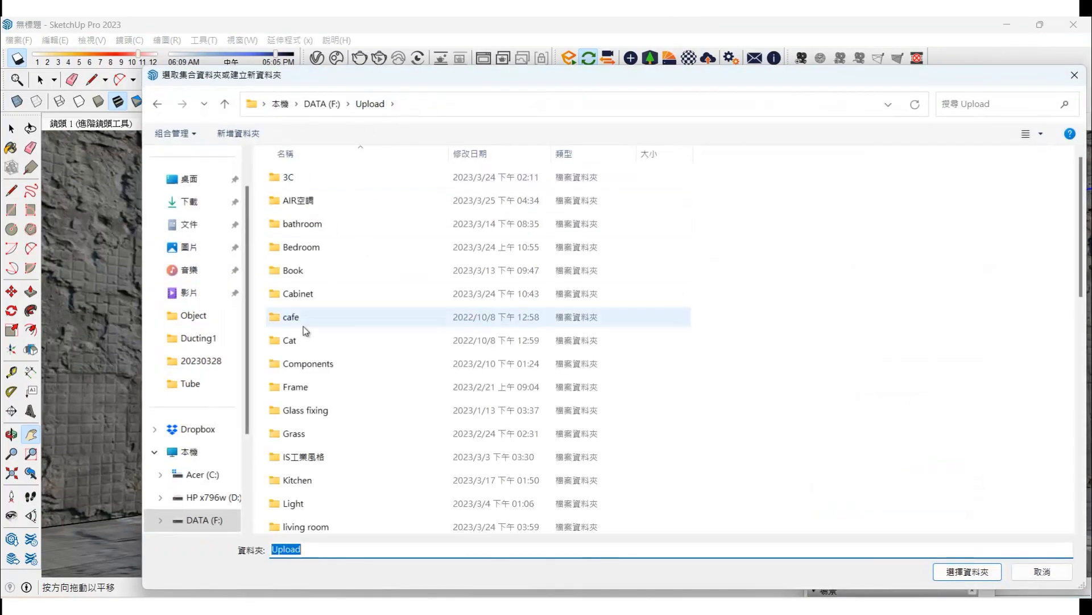
{"action": "double_click", "coordinate": [295, 482]}
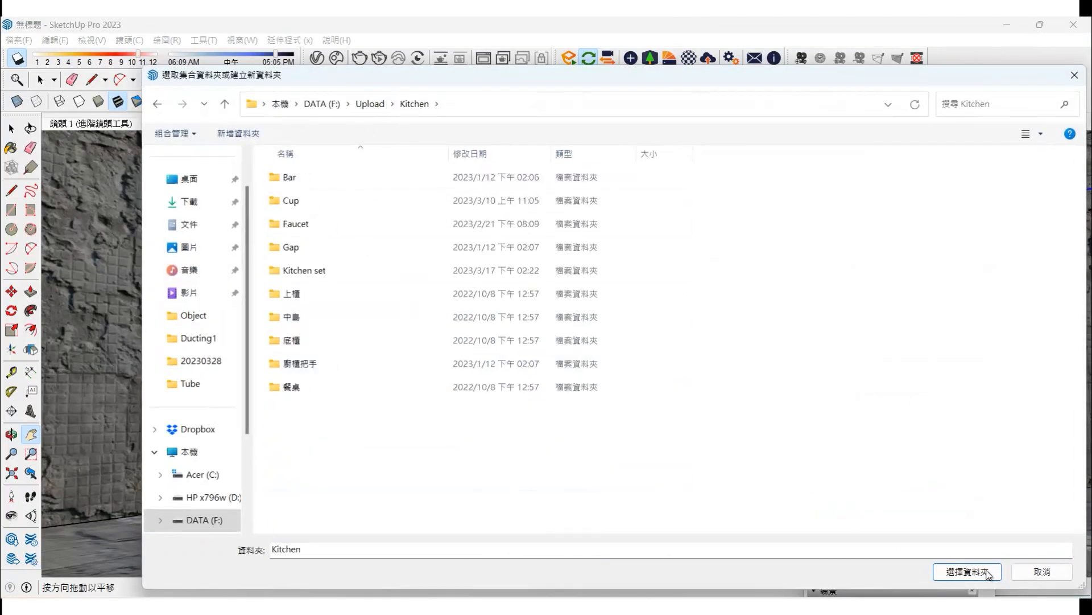
{"action": "left_click", "coordinate": [989, 572]}
{"action": "scroll", "coordinate": [906, 490], "scroll_direction": "down", "scroll_amount": 6}
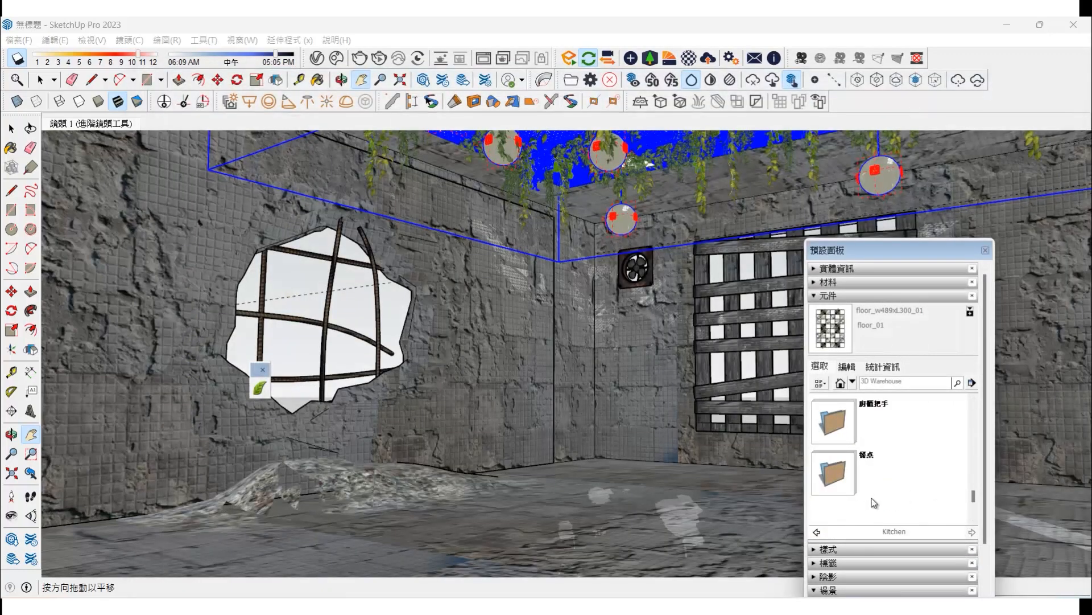
{"action": "left_click", "coordinate": [844, 477]}
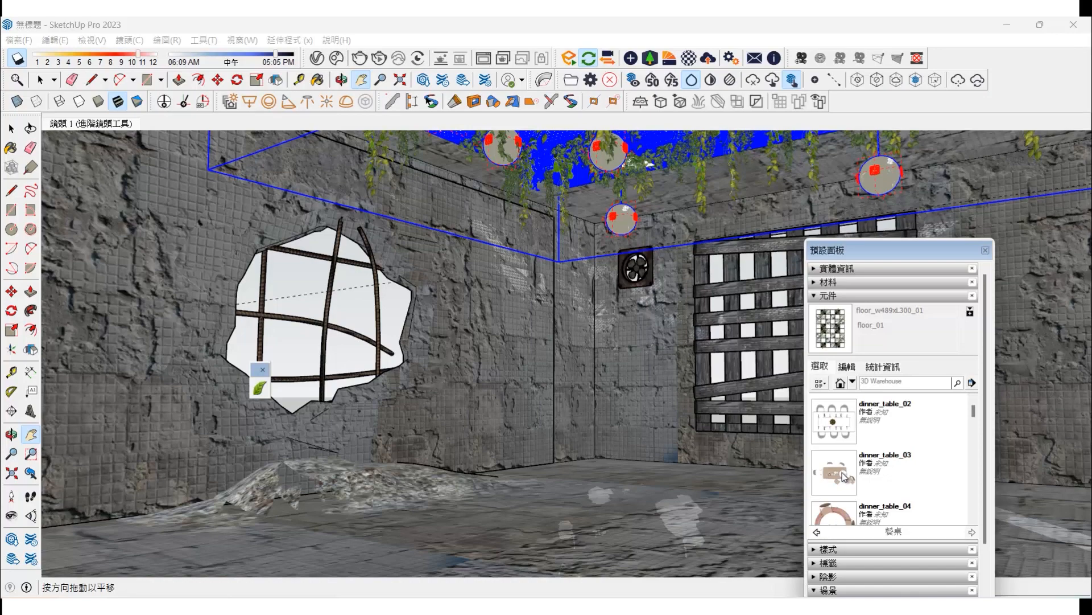
Place the dinner_table_05 component on the room's floor in front of the broken wall opening and move the default tray aside
{"action": "scroll", "coordinate": [844, 481], "scroll_direction": "down", "scroll_amount": 2}
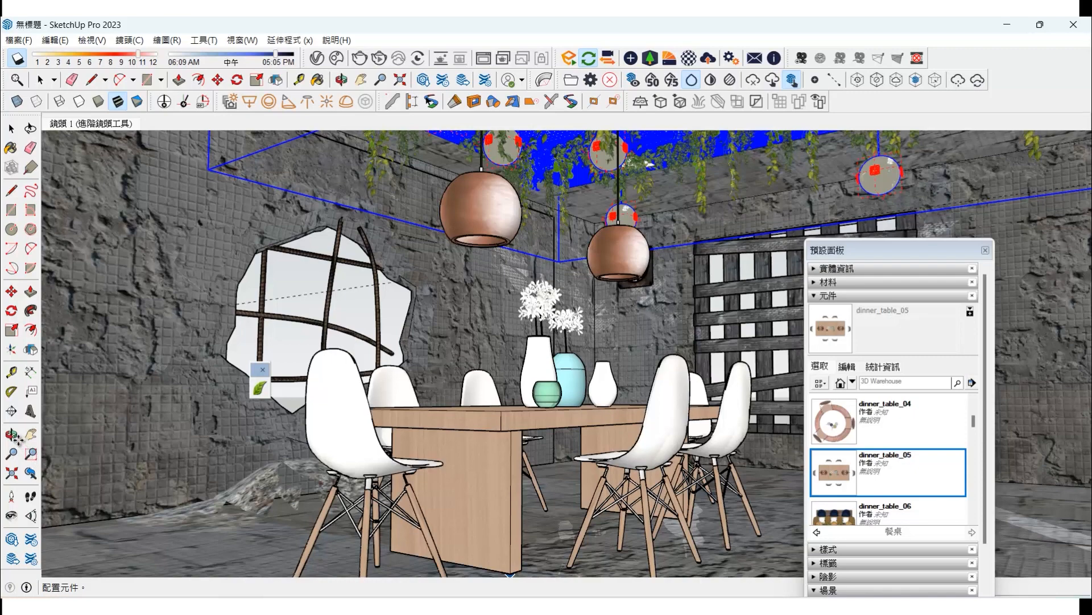
{"action": "left_click", "coordinate": [443, 454]}
{"action": "key", "text": "o"}
{"action": "left_click_drag", "start_coordinate": [392, 422], "coordinate": [397, 453]}
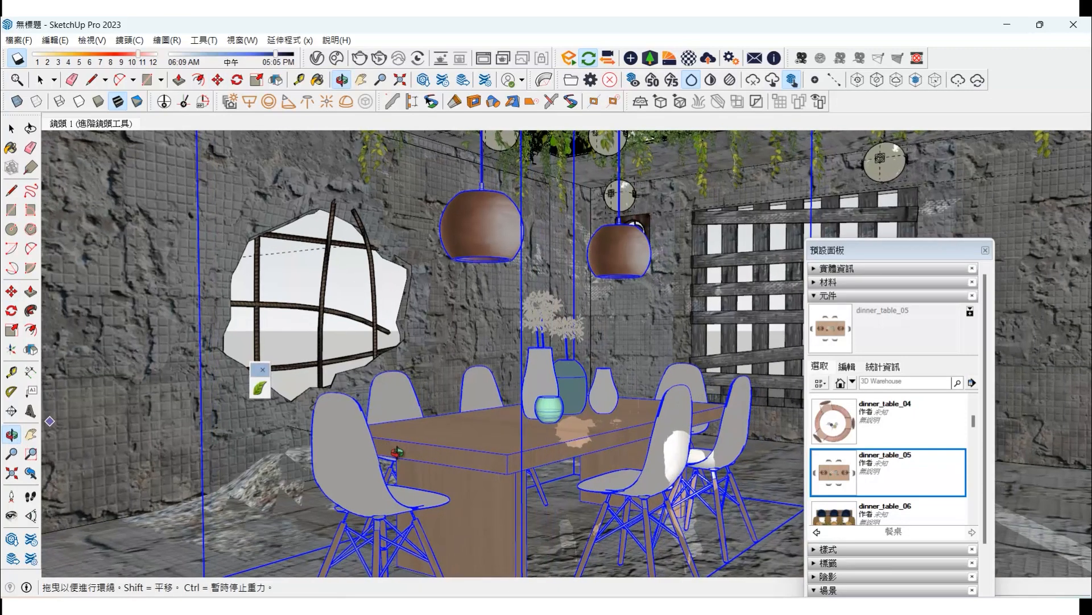
{"action": "left_click_drag", "start_coordinate": [881, 258], "coordinate": [1047, 161]}
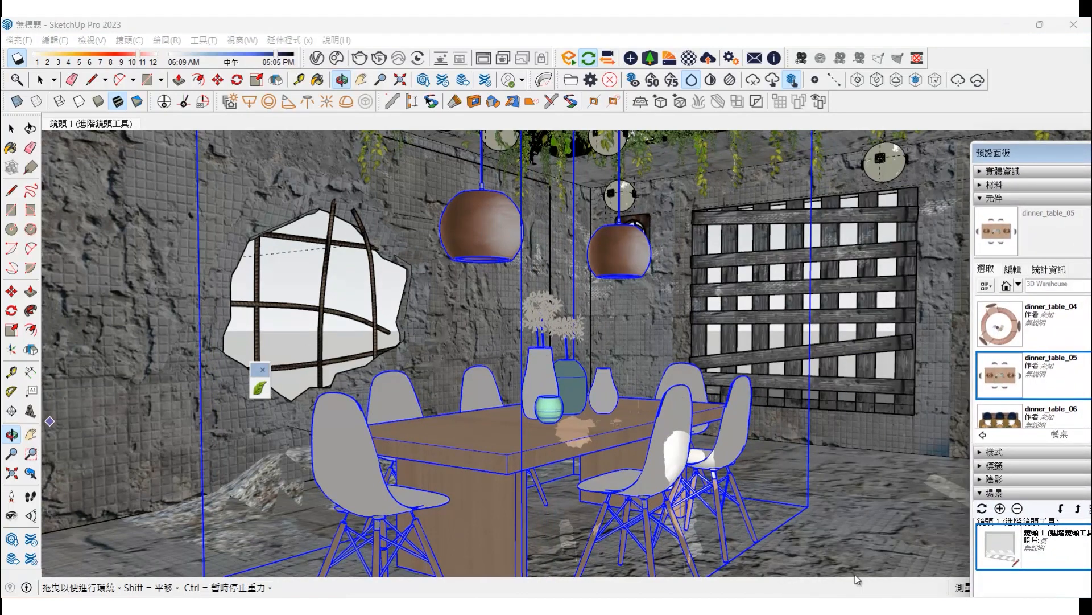
Switch to the Enscape render window and synchronize its view with the SketchUp camera
{"action": "left_click", "coordinate": [839, 538]}
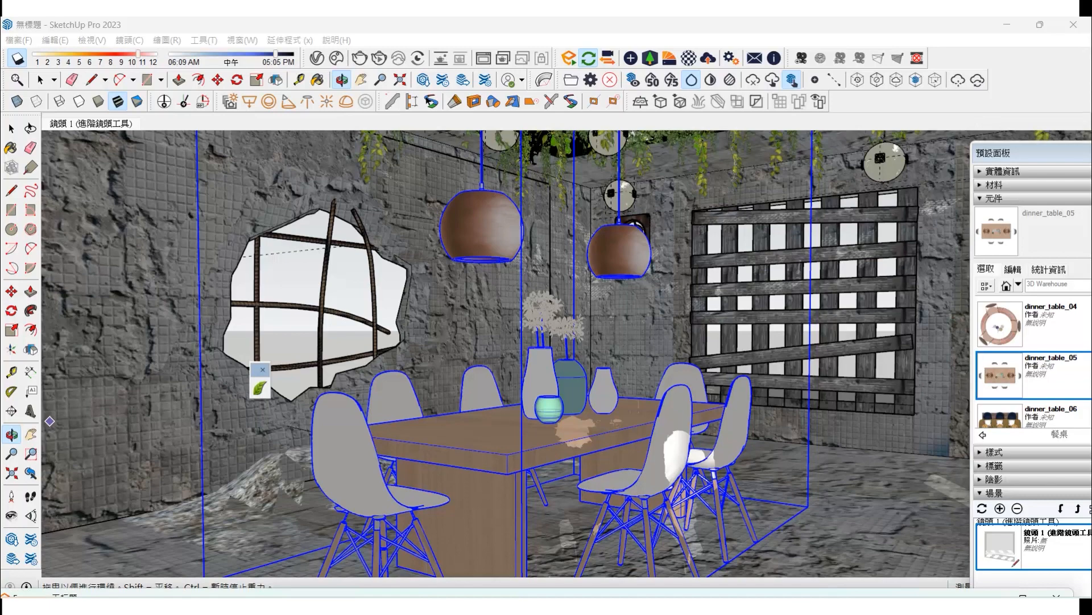
{"action": "left_click", "coordinate": [590, 596]}
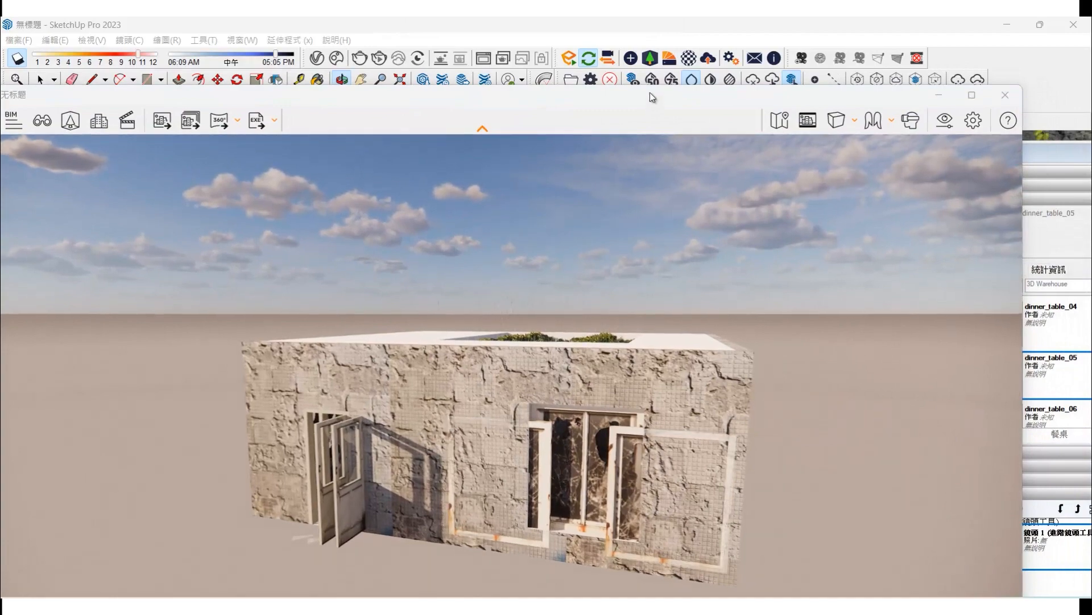
{"action": "left_click", "coordinate": [607, 58]}
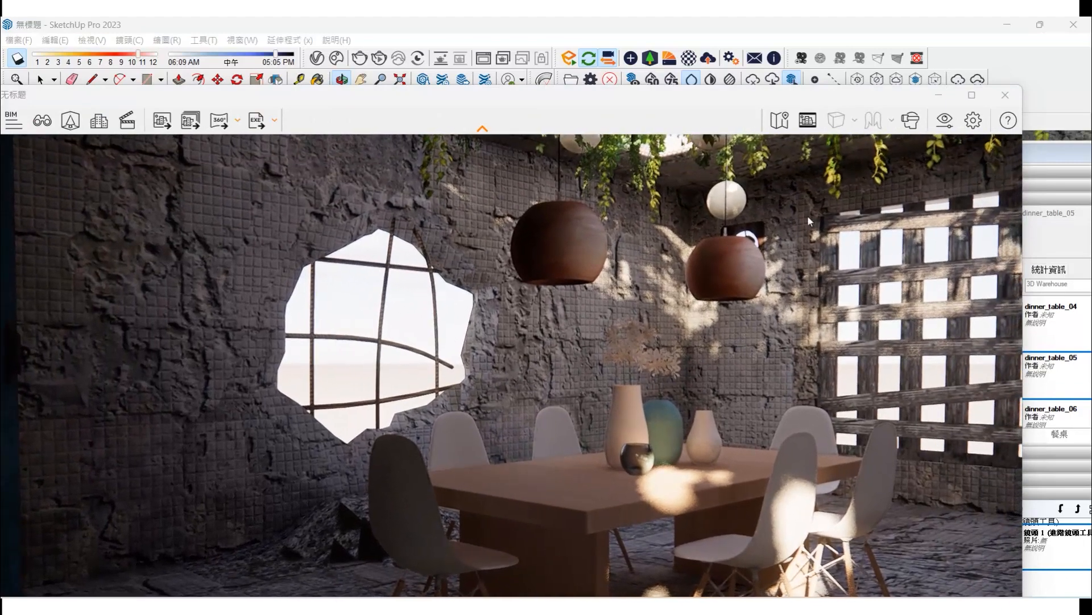
Maximize the render window and capture a screenshot of the dining table view
{"action": "left_click", "coordinate": [965, 98]}
{"action": "left_click", "coordinate": [221, 46]}
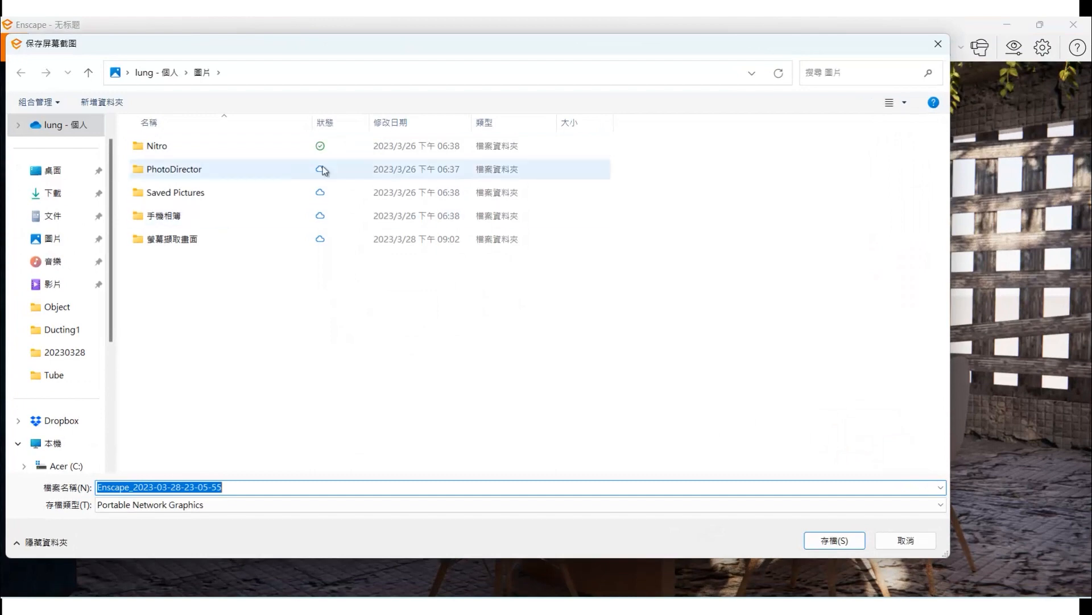
{"action": "key", "text": "Escape"}
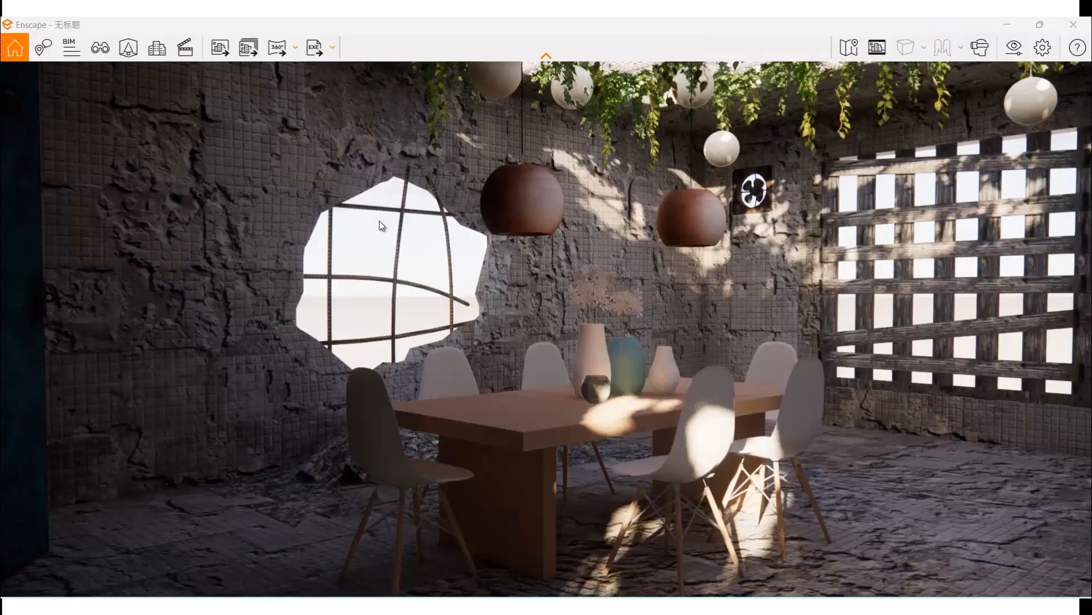
Try the 森林 horizon source in the sky's visual settings and replace it with 山脉
{"action": "scroll", "coordinate": [527, 358], "scroll_direction": "down", "scroll_amount": 3}
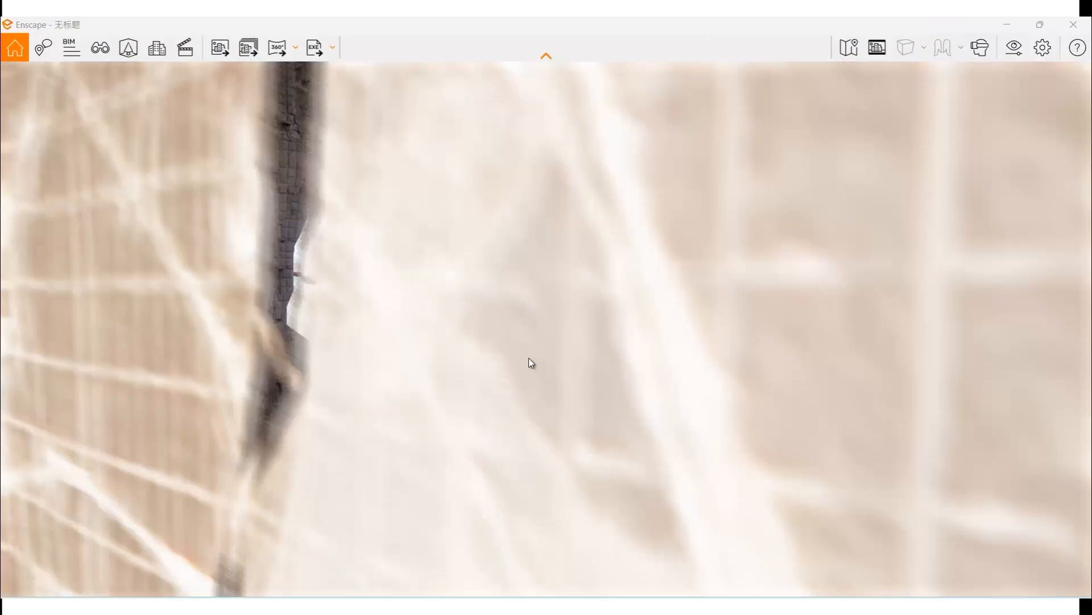
{"action": "scroll", "coordinate": [527, 358], "scroll_direction": "up", "scroll_amount": 3}
{"action": "scroll", "coordinate": [527, 357], "scroll_direction": "up", "scroll_amount": 2}
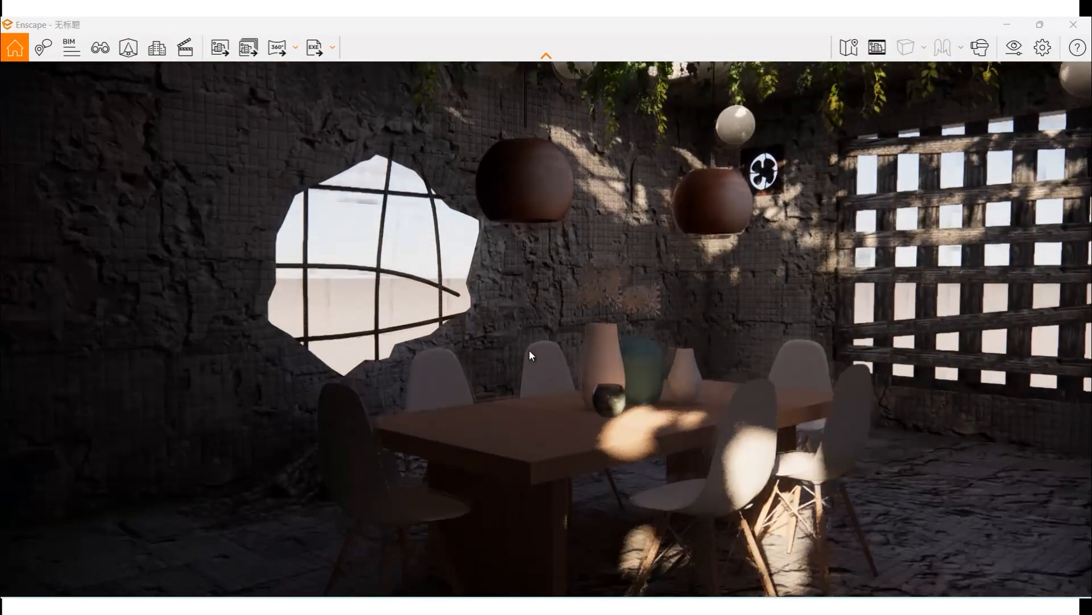
{"action": "right_click_drag", "start_coordinate": [534, 347], "coordinate": [582, 302]}
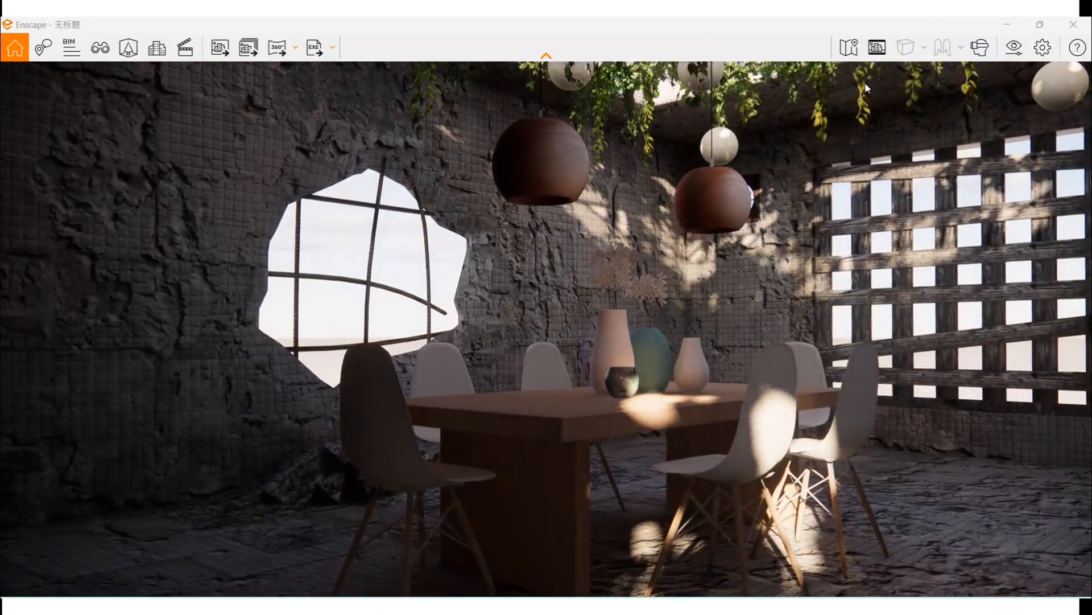
{"action": "left_click", "coordinate": [1013, 50]}
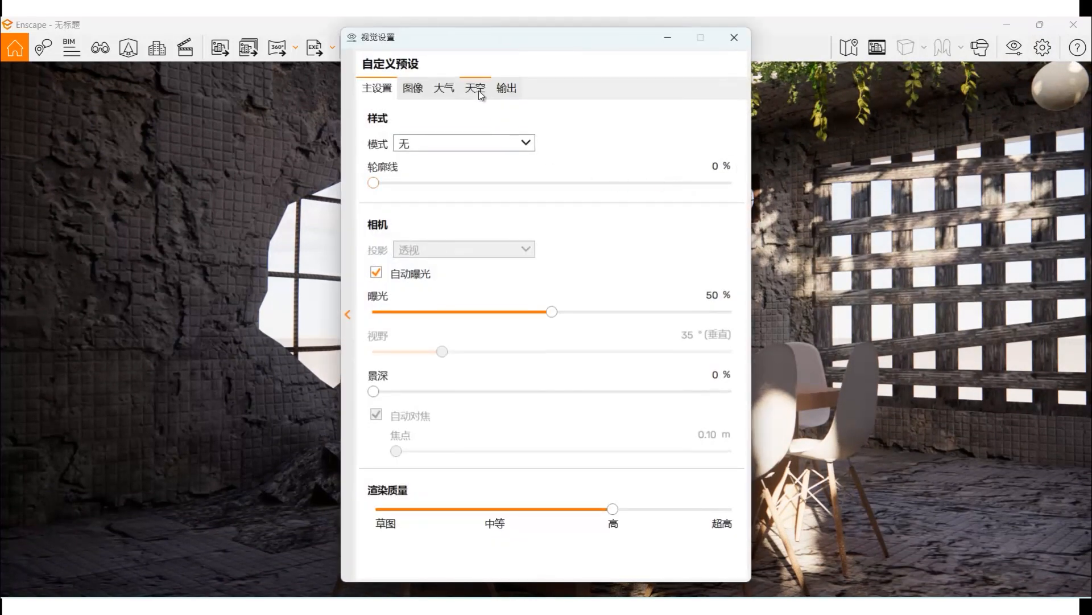
{"action": "left_click", "coordinate": [477, 89]}
{"action": "left_click", "coordinate": [436, 177]}
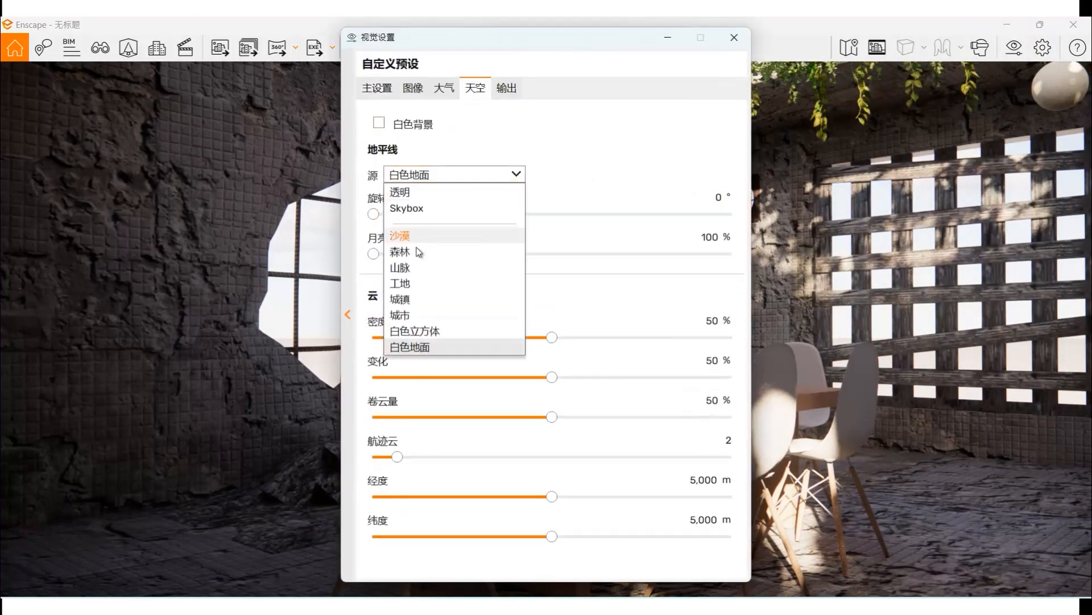
{"action": "left_click", "coordinate": [415, 252]}
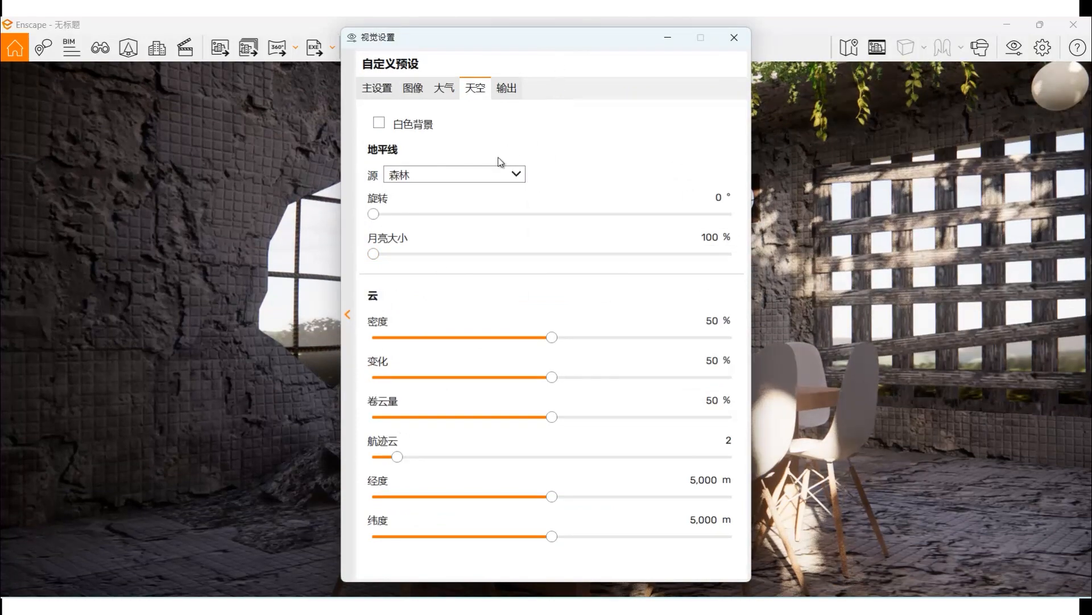
{"action": "left_click", "coordinate": [439, 178]}
{"action": "left_click", "coordinate": [409, 268]}
{"action": "left_click_drag", "start_coordinate": [528, 49], "coordinate": [806, 215]}
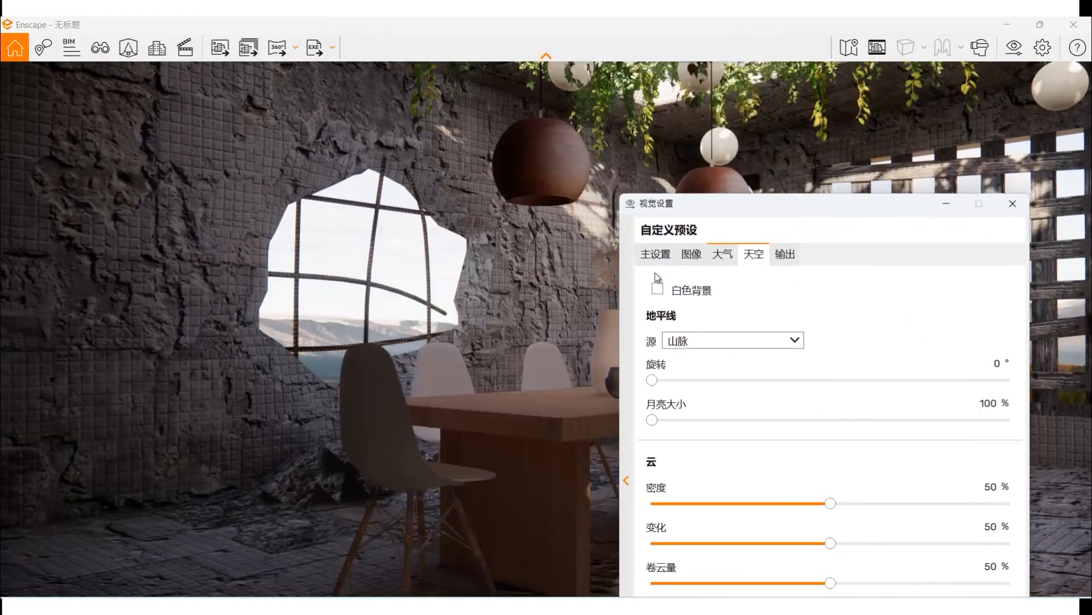
Examine the mountain backdrop through the broken wall opening and the wooden fence from several angles
{"action": "scroll", "coordinate": [493, 308], "scroll_direction": "up", "scroll_amount": 5}
{"action": "scroll", "coordinate": [491, 308], "scroll_direction": "up", "scroll_amount": 2}
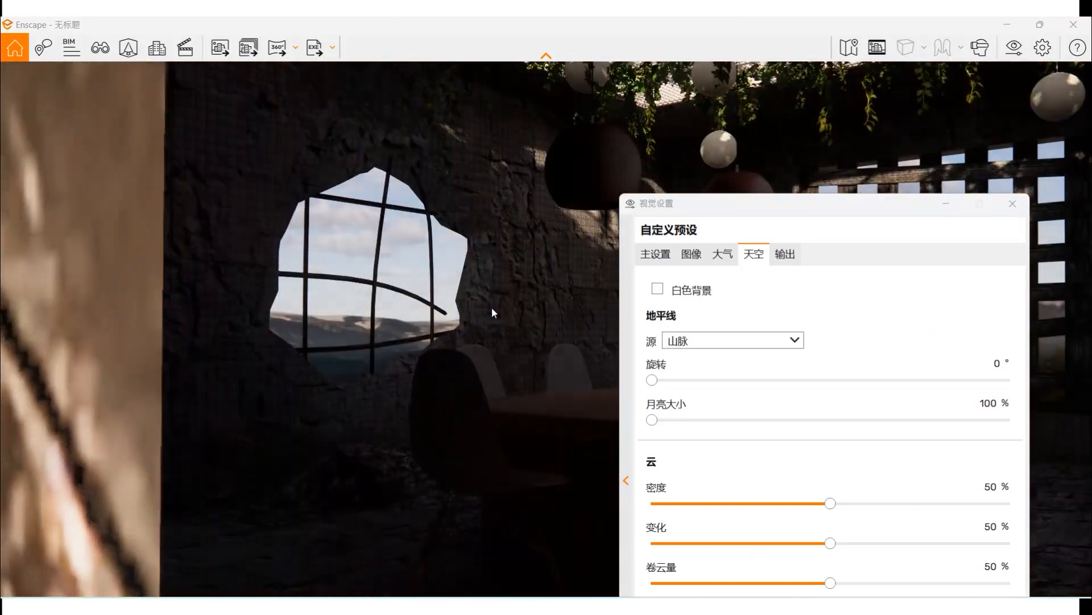
{"action": "scroll", "coordinate": [430, 339], "scroll_direction": "up", "scroll_amount": 1}
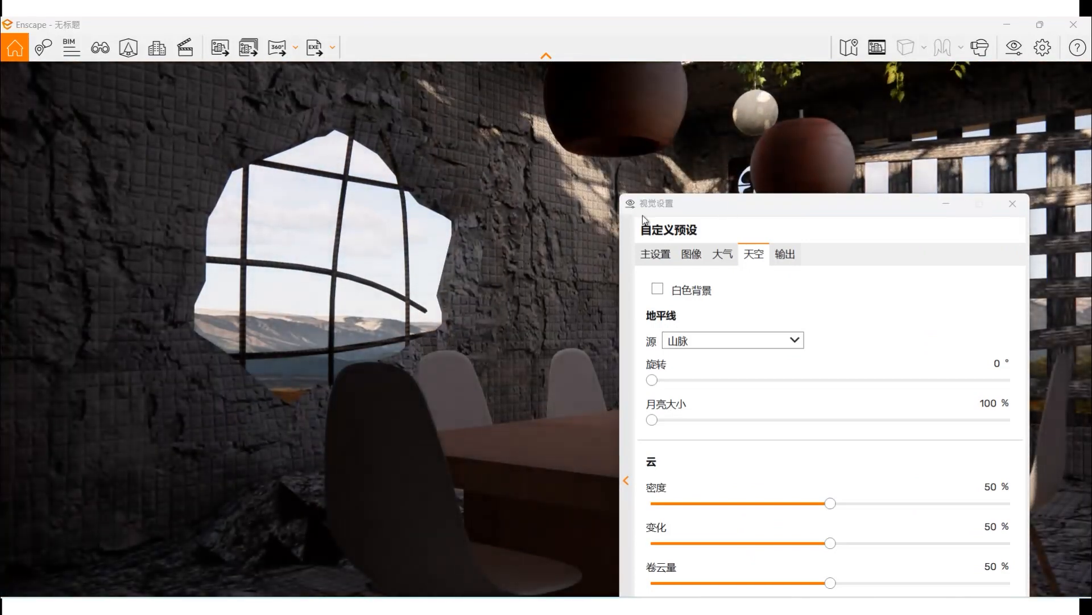
{"action": "left_click_drag", "start_coordinate": [729, 206], "coordinate": [752, 524]}
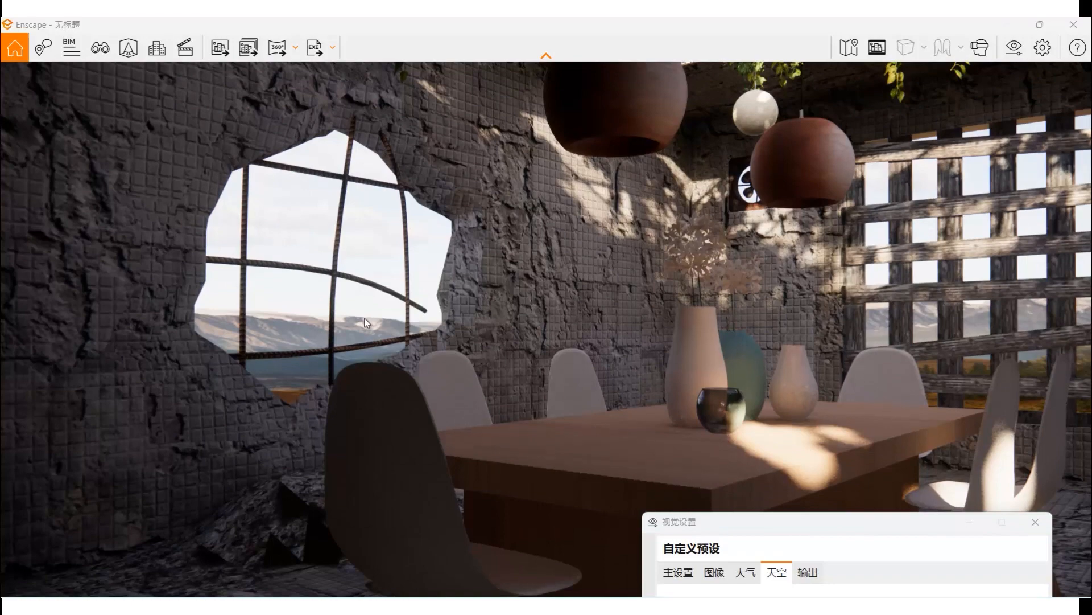
{"action": "key", "text": "a"}
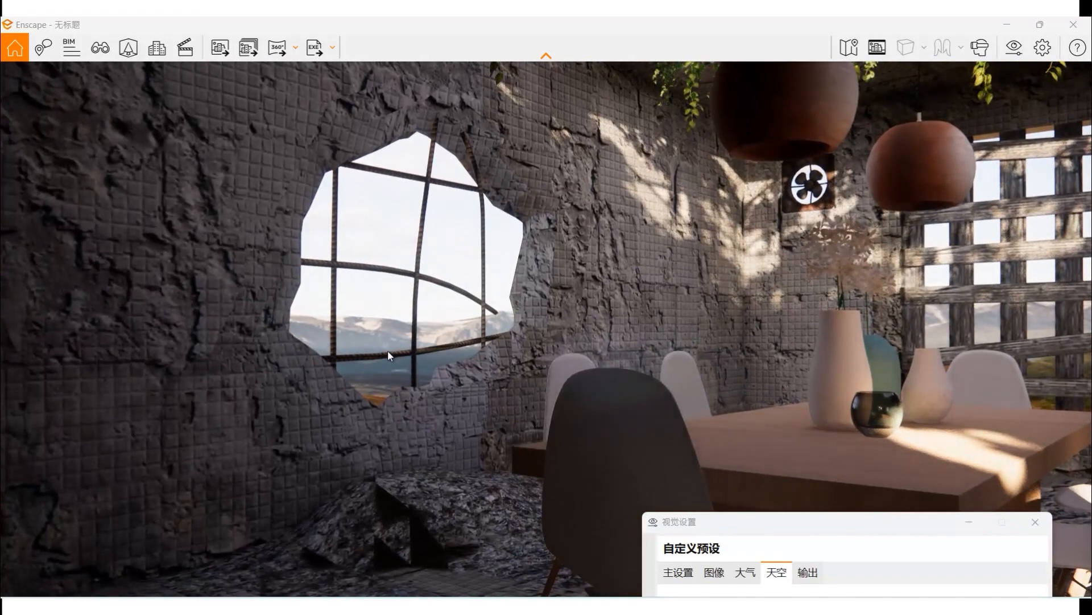
{"action": "key", "text": "d"}
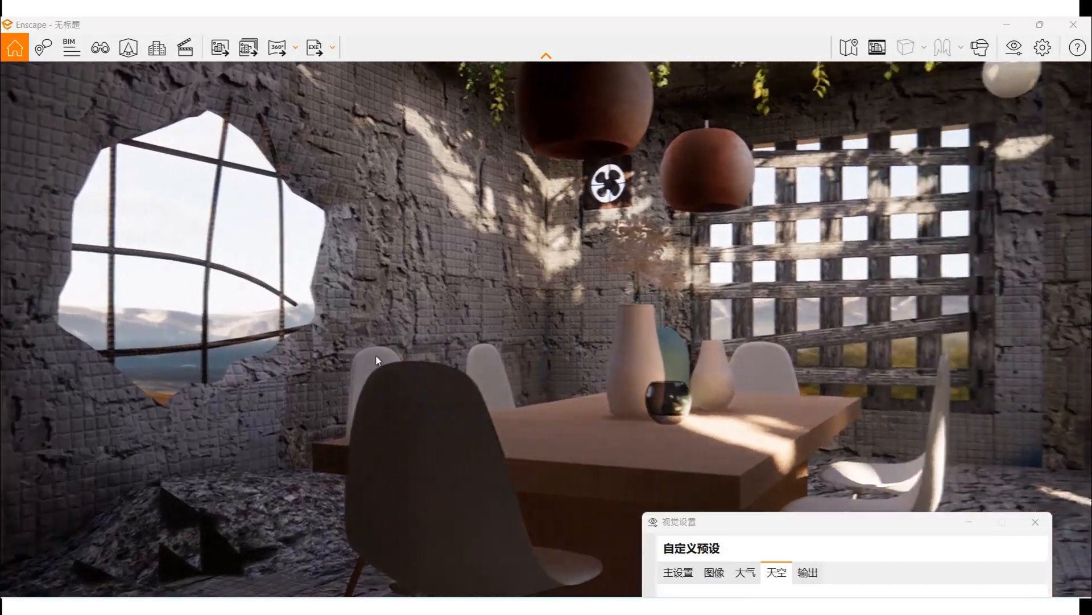
{"action": "left_click_drag", "start_coordinate": [373, 355], "coordinate": [374, 357]}
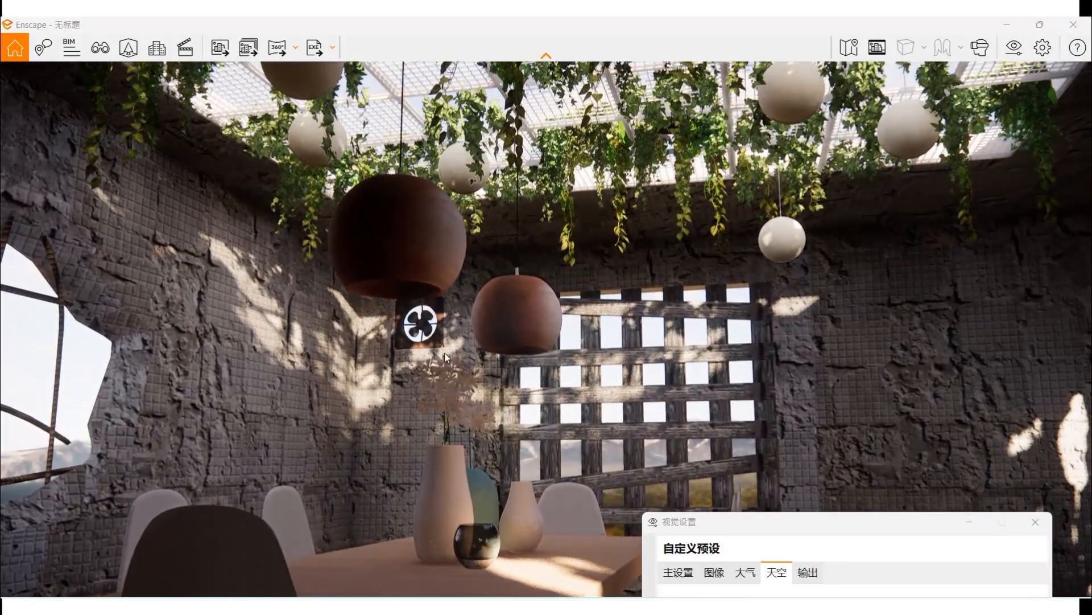
{"action": "scroll", "coordinate": [514, 401], "scroll_direction": "down", "scroll_amount": 2}
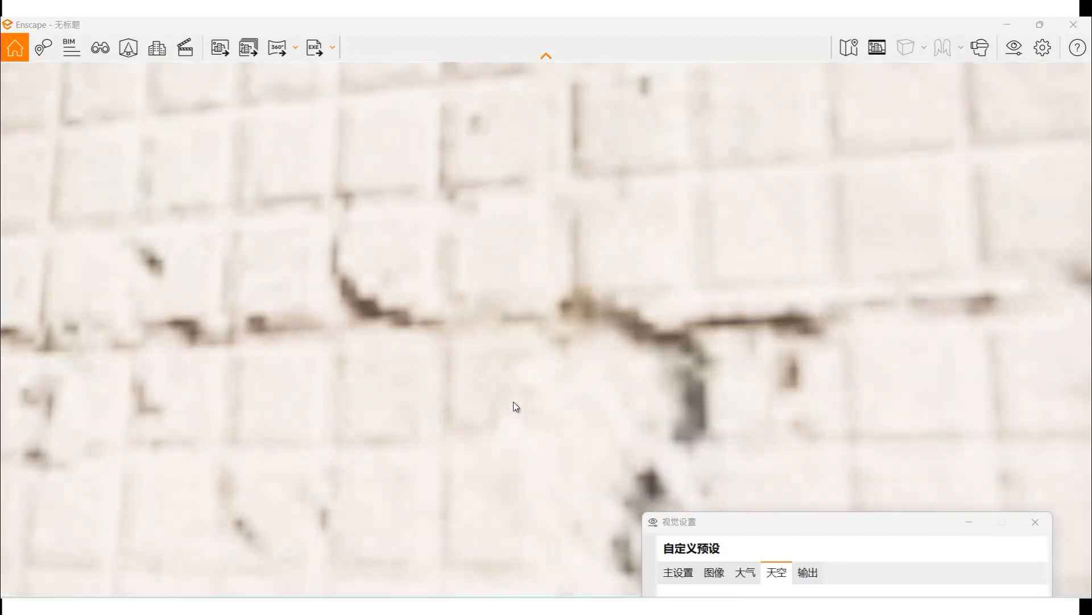
{"action": "scroll", "coordinate": [513, 401], "scroll_direction": "up", "scroll_amount": 2}
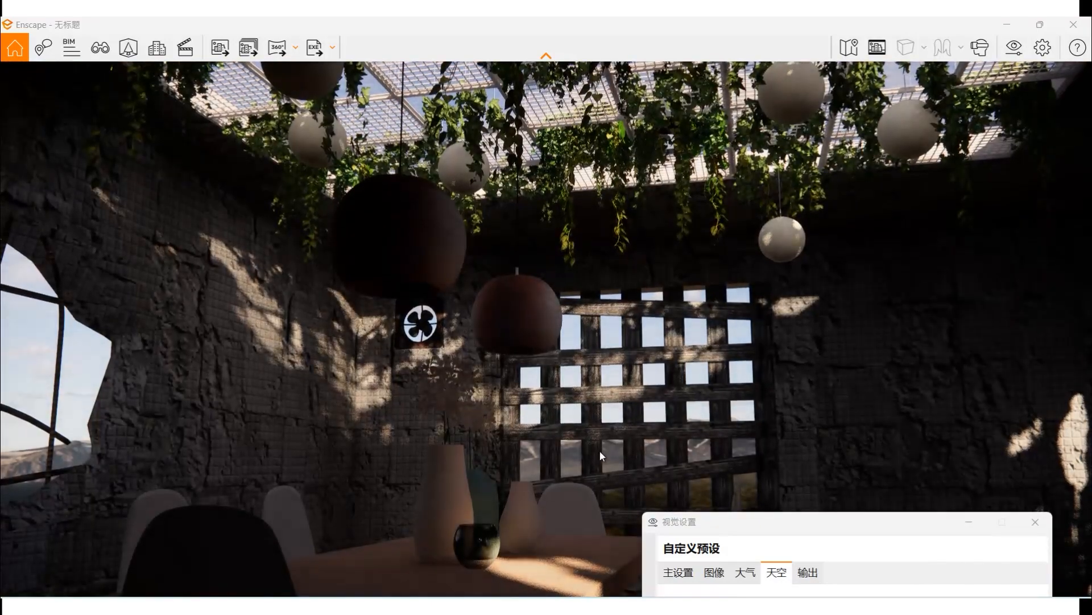
{"action": "middle_click_drag", "start_coordinate": [588, 433], "coordinate": [586, 433]}
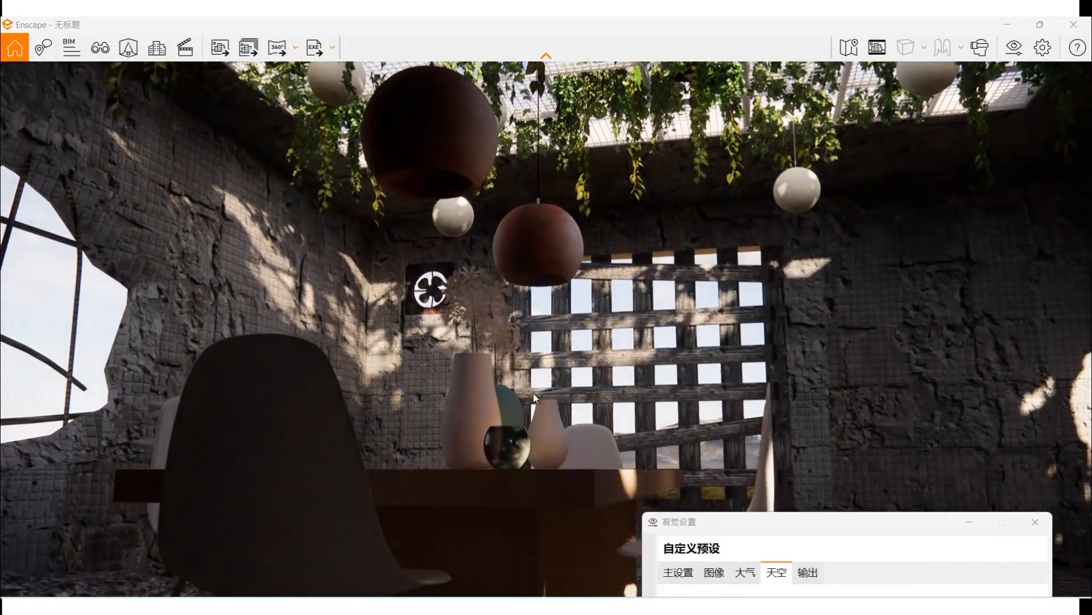
Close the visual settings and frame the dining table with the fan, fence and edge of the broken opening in view
{"action": "left_click", "coordinate": [832, 517]}
{"action": "left_click_drag", "start_coordinate": [832, 517], "coordinate": [835, 216]}
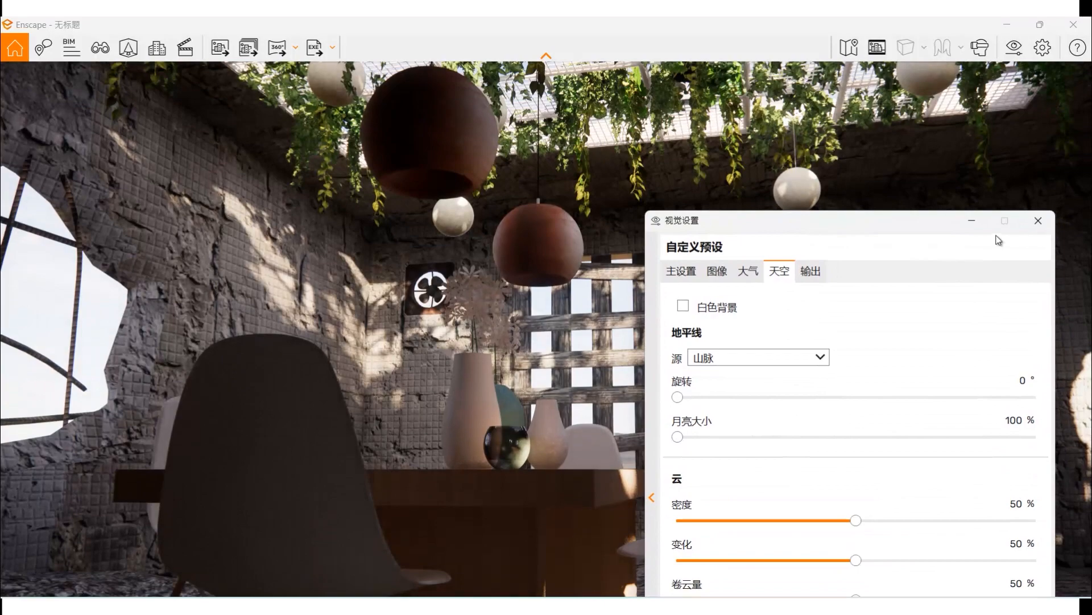
{"action": "left_click", "coordinate": [1036, 221]}
{"action": "scroll", "coordinate": [464, 333], "scroll_direction": "up", "scroll_amount": 5}
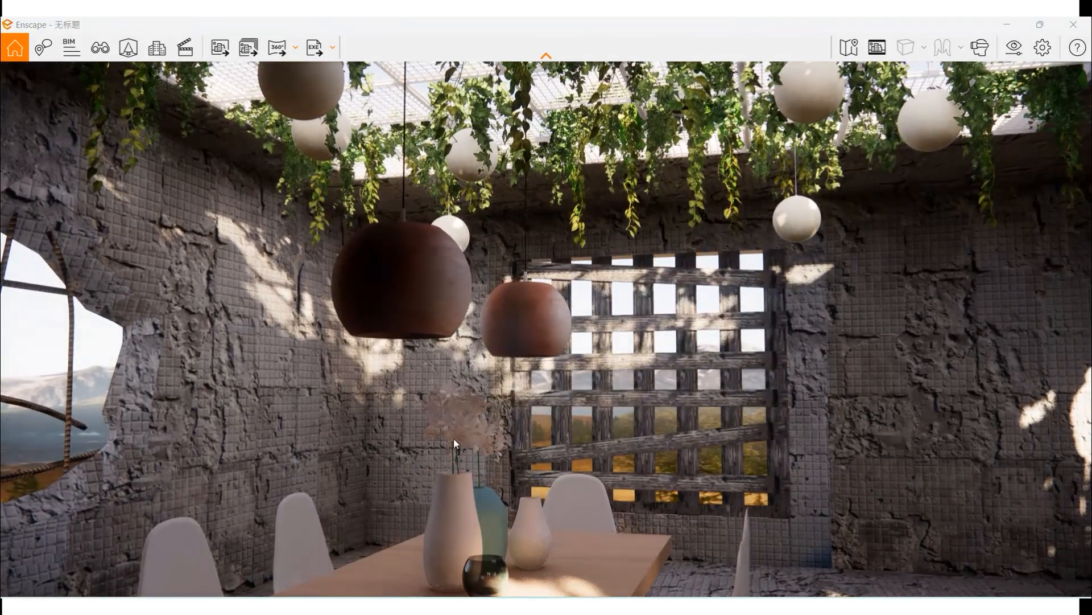
{"action": "scroll", "coordinate": [453, 438], "scroll_direction": "up", "scroll_amount": 5}
Capture the rendered view as a JPEG image, replacing 0328_02 in the 20230328 folder
{"action": "left_click", "coordinate": [220, 48]}
{"action": "left_click", "coordinate": [209, 503]}
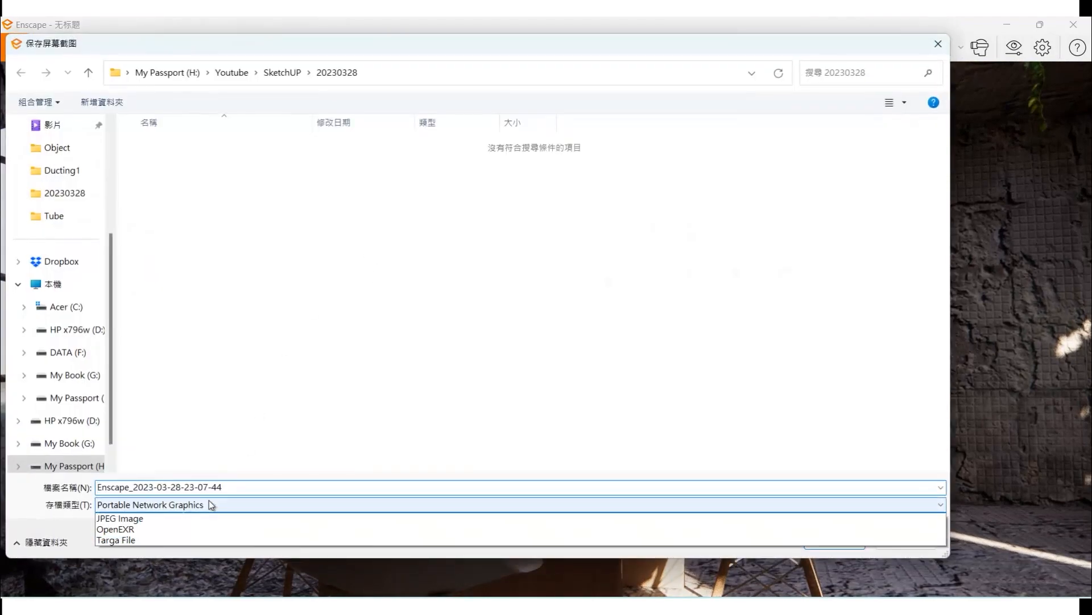
{"action": "left_click", "coordinate": [137, 527]}
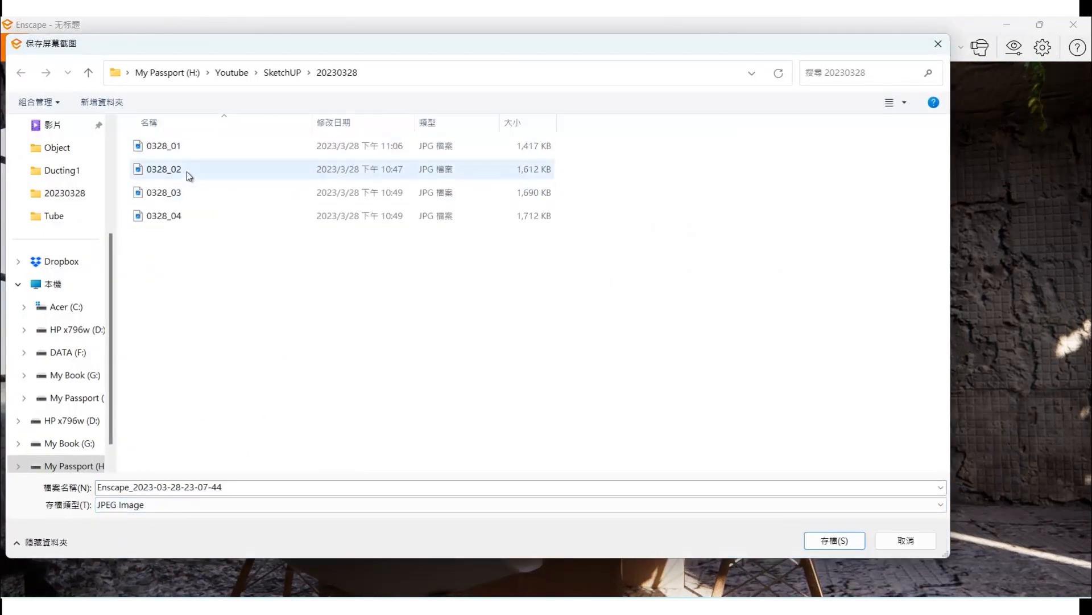
{"action": "left_click", "coordinate": [187, 172]}
{"action": "left_click", "coordinate": [833, 540]}
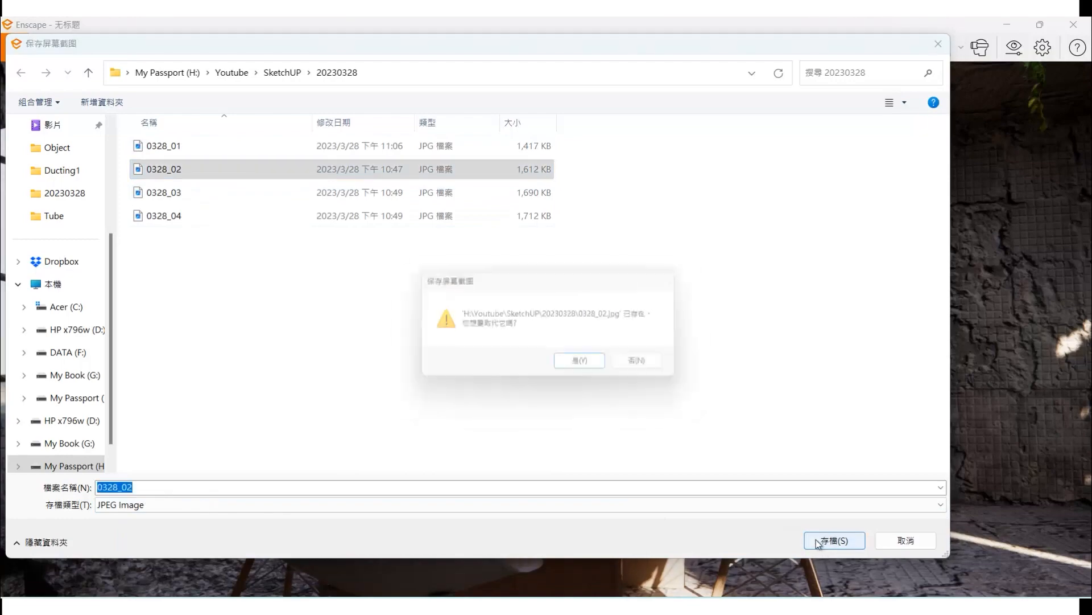
{"action": "left_click", "coordinate": [583, 367]}
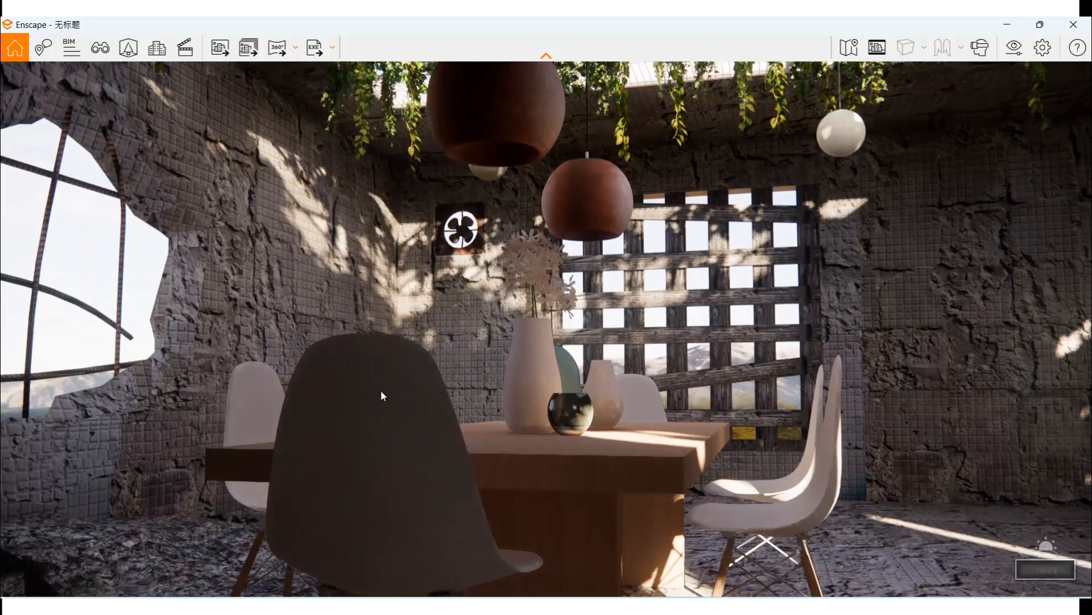
Frame the dining table from the opposite side with the shattered window and the tall glazed opening in view
{"action": "right_click_drag", "start_coordinate": [384, 391], "coordinate": [340, 387]}
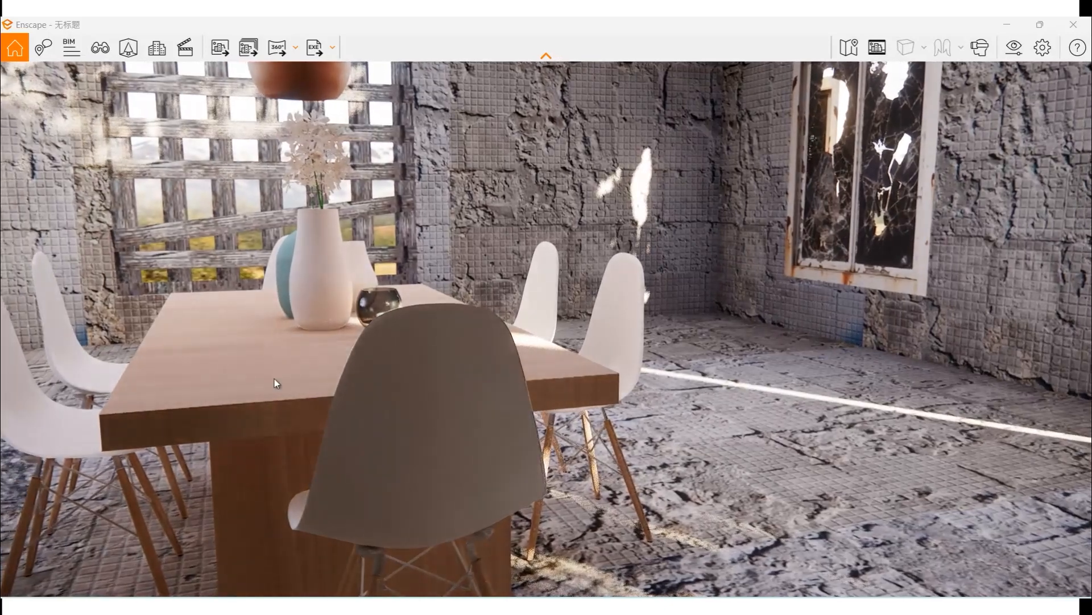
{"action": "scroll", "coordinate": [36, 338], "scroll_direction": "up", "scroll_amount": 2}
{"action": "right_click_drag", "start_coordinate": [144, 361], "coordinate": [142, 361]}
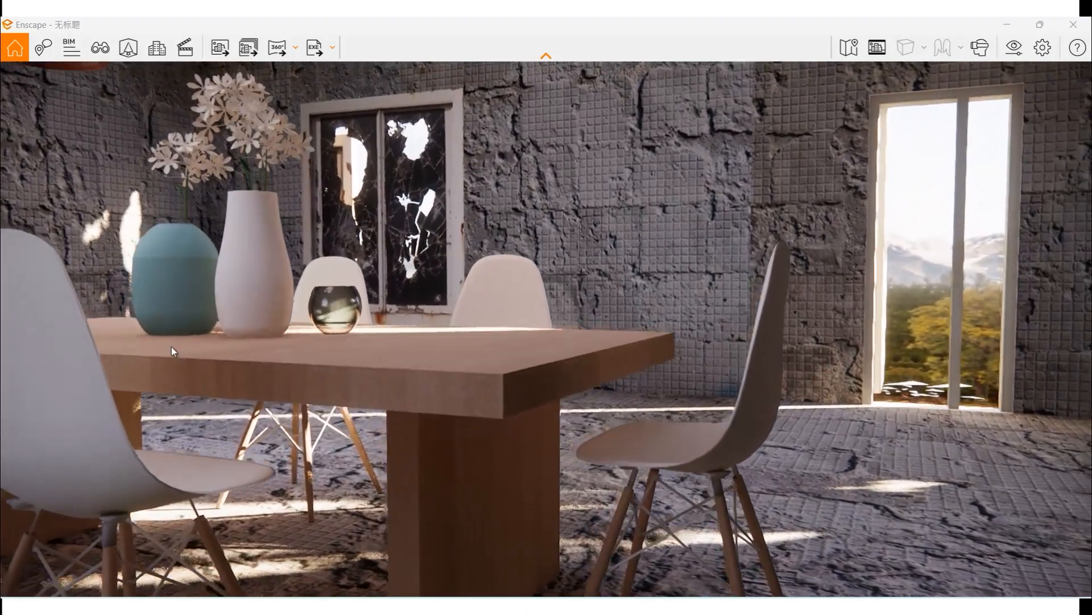
{"action": "scroll", "coordinate": [172, 347], "scroll_direction": "down", "scroll_amount": 2}
{"action": "middle_click_drag", "start_coordinate": [172, 347], "coordinate": [169, 344]}
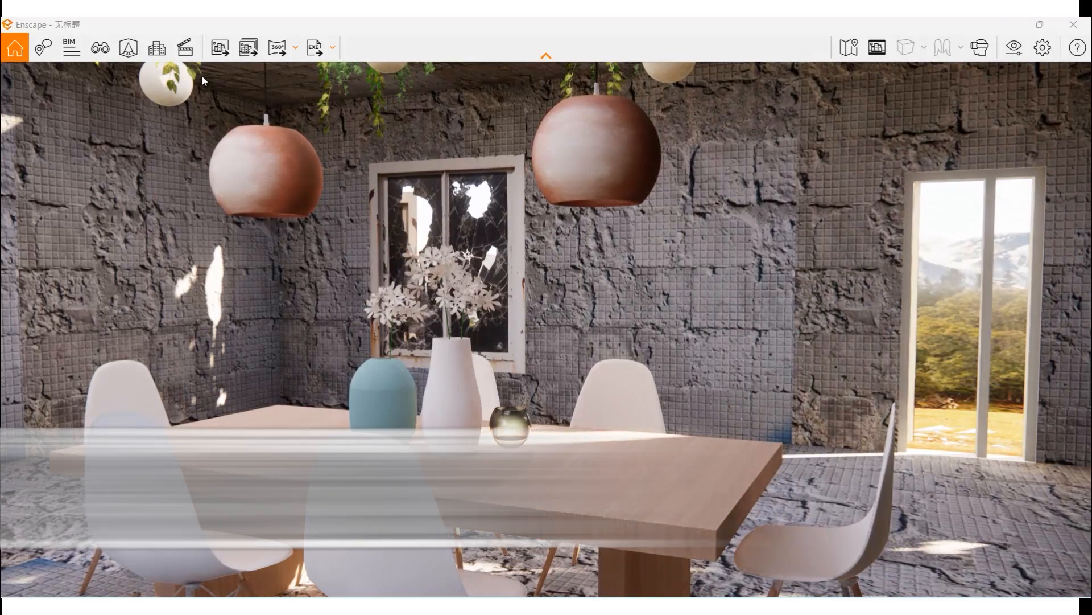
Capture the view of the table, shattered window and tall glazed opening as a JPEG image, replacing 0328_04 in the 20230328 folder
{"action": "left_click", "coordinate": [220, 48]}
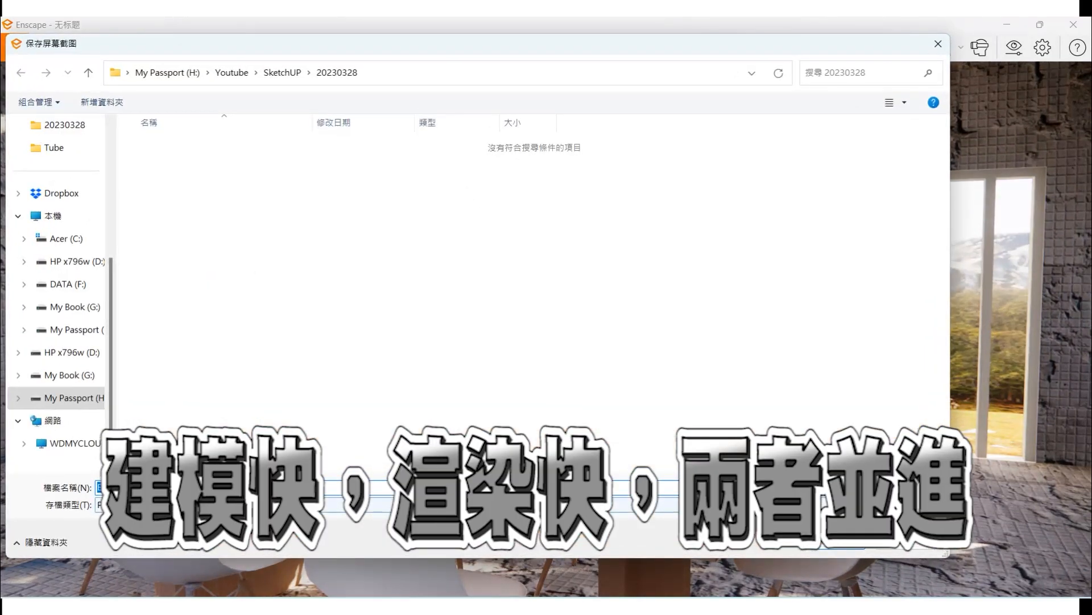
{"action": "left_click", "coordinate": [182, 505]}
{"action": "left_click", "coordinate": [182, 529]}
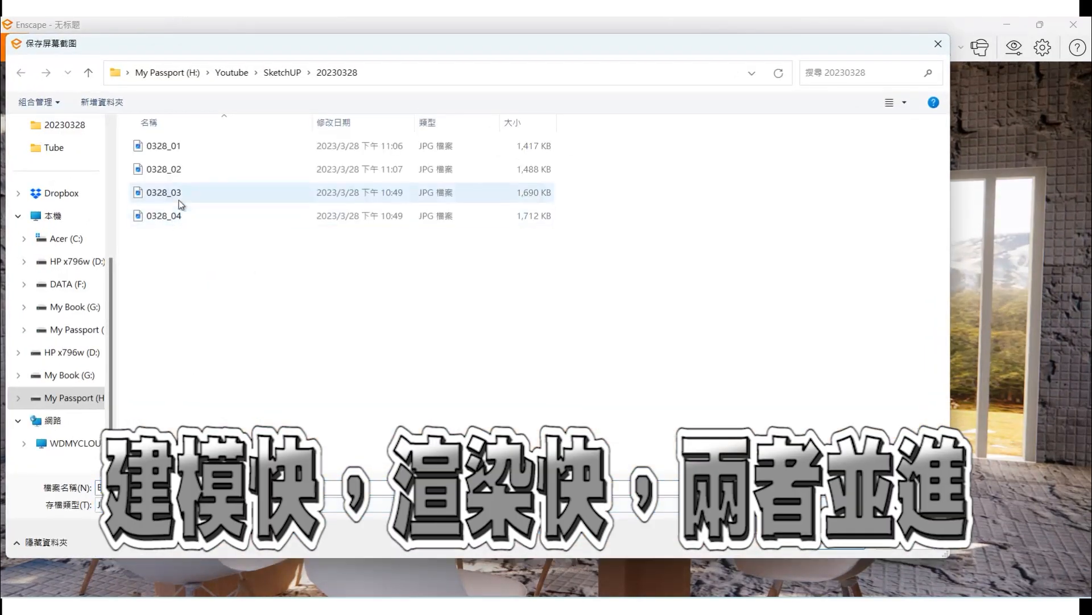
{"action": "left_click", "coordinate": [169, 216]}
{"action": "left_click", "coordinate": [849, 544]}
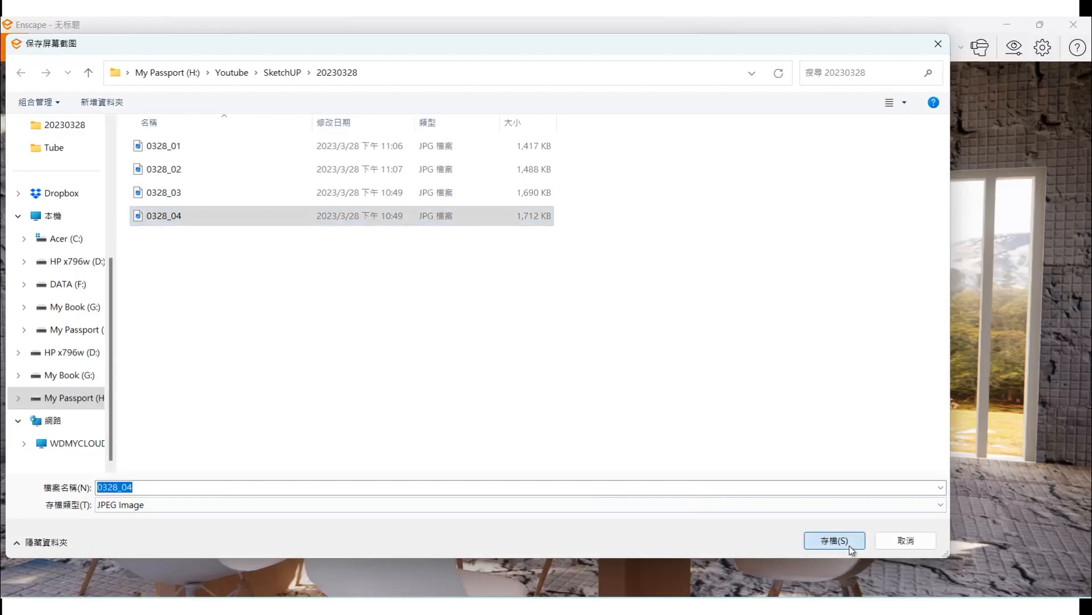
{"action": "left_click", "coordinate": [601, 369]}
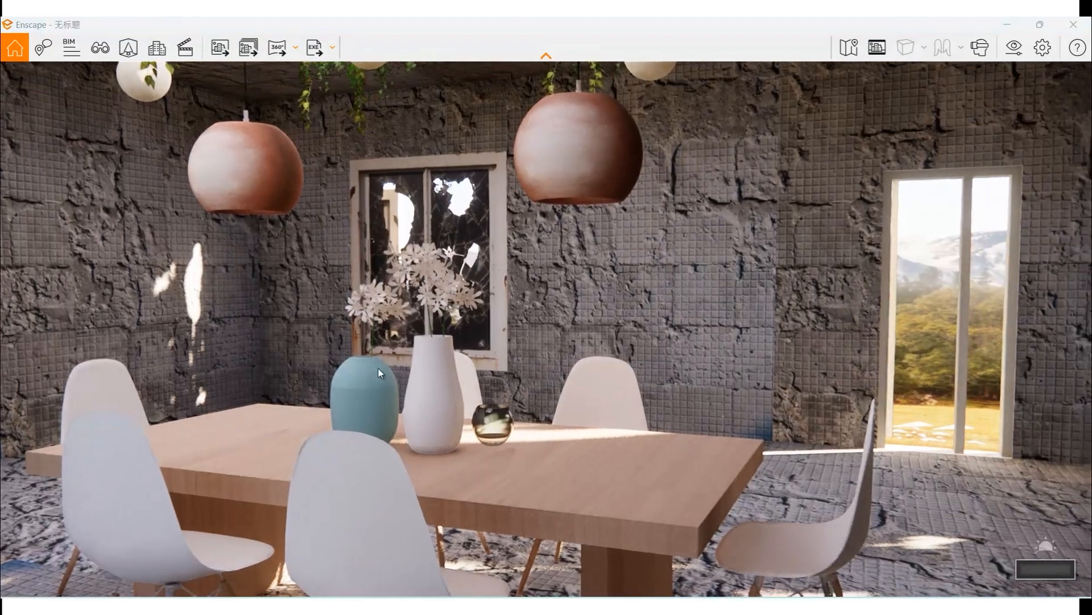
Capture the dining table with the wooden fence and shattered window behind it as JPEG image 0328_05 in the 20230328 folder
{"action": "left_click_drag", "start_coordinate": [378, 372], "coordinate": [470, 354]}
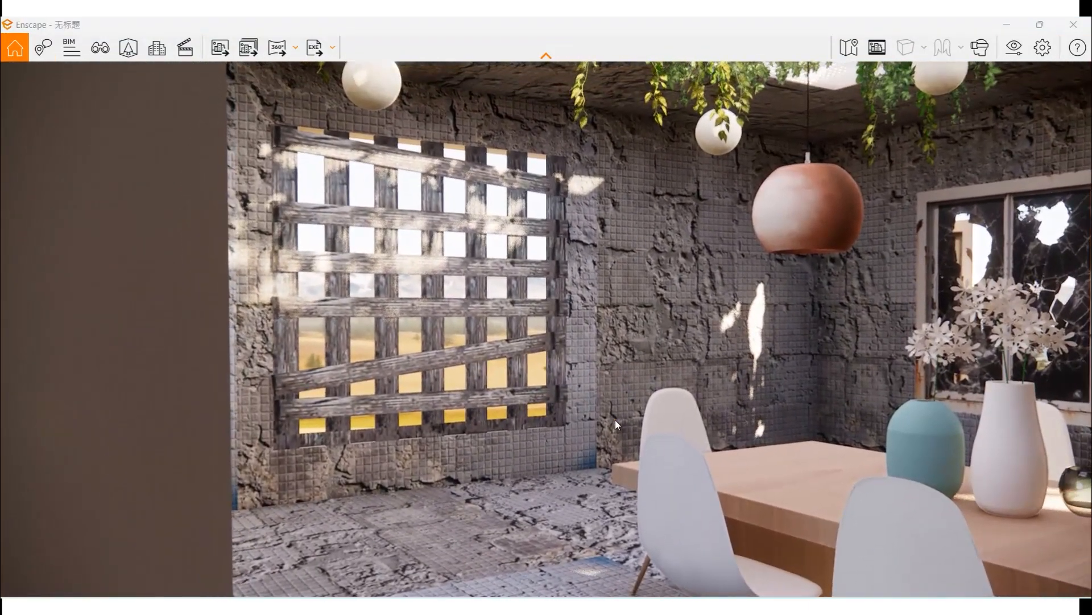
{"action": "key", "text": "d"}
{"action": "key", "text": "d"}
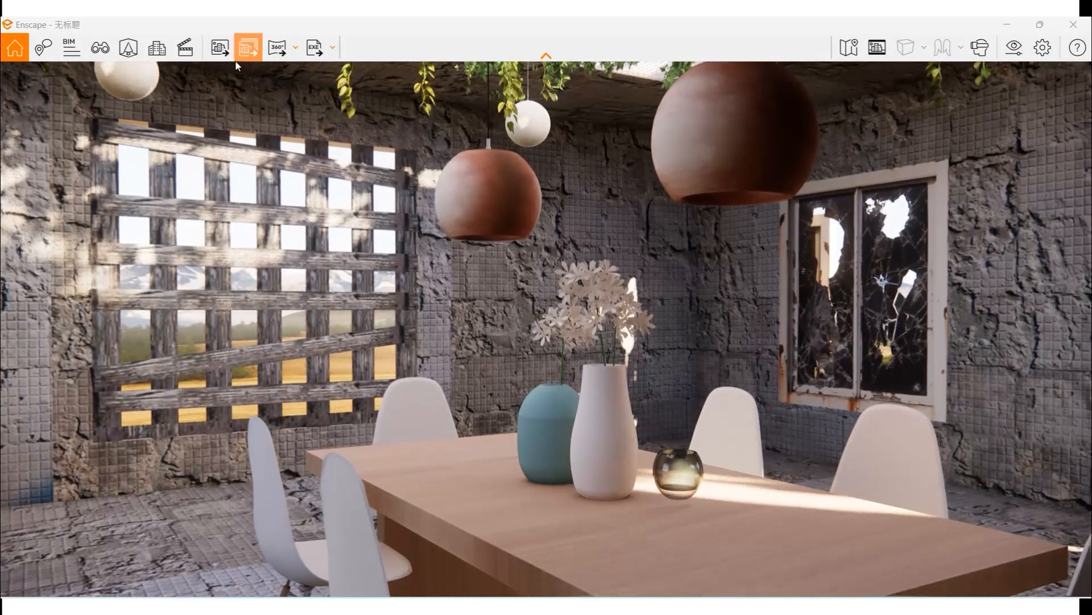
{"action": "left_click", "coordinate": [220, 48]}
{"action": "left_click", "coordinate": [241, 504]}
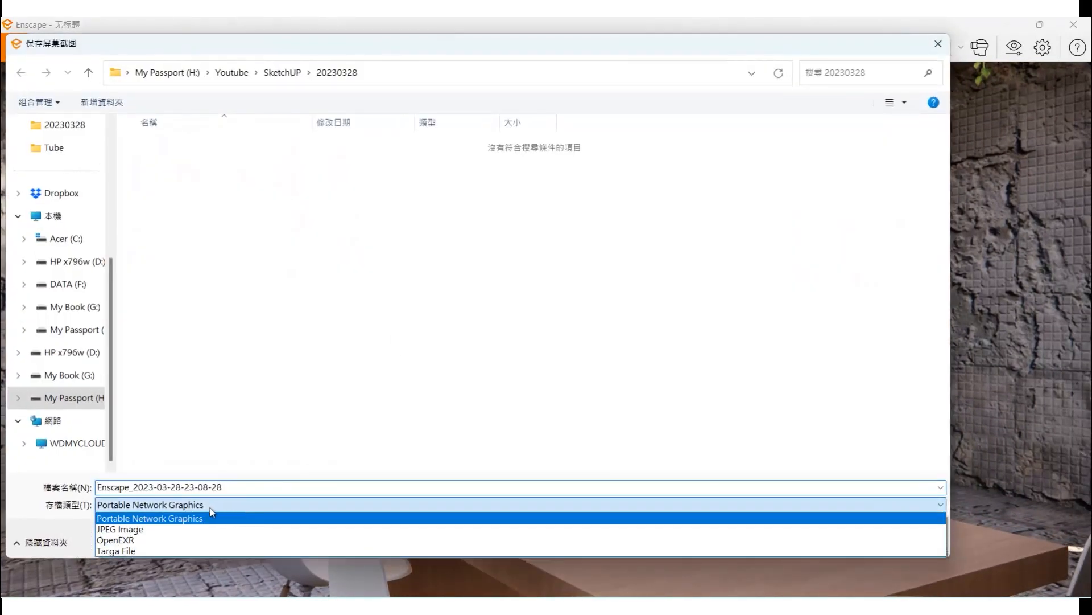
{"action": "left_click", "coordinate": [149, 527]}
{"action": "left_click", "coordinate": [180, 222]}
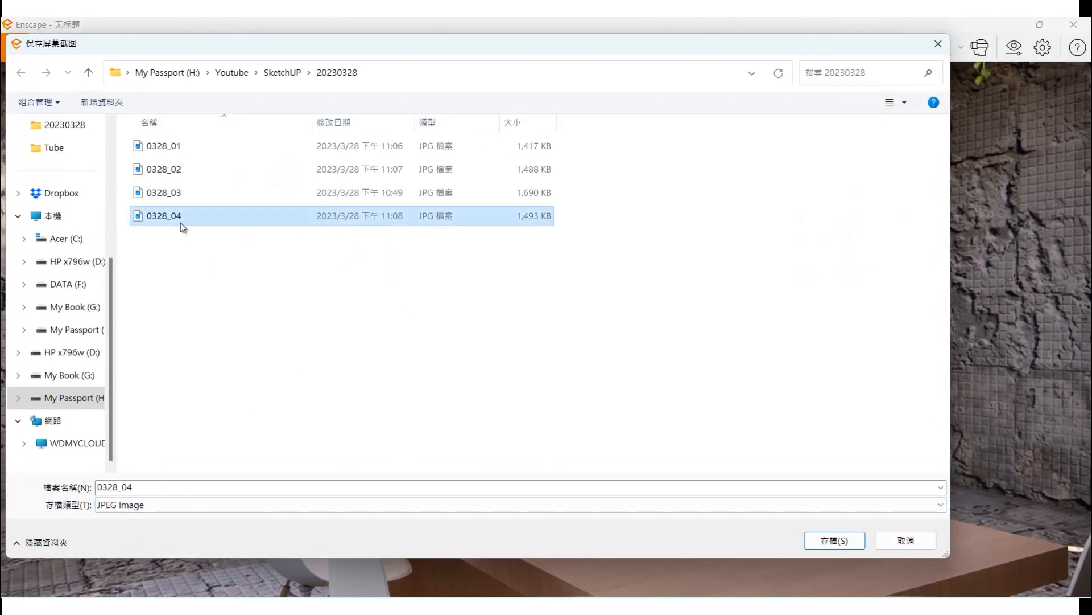
{"action": "double_click", "coordinate": [132, 488]}
{"action": "left_click", "coordinate": [131, 488]}
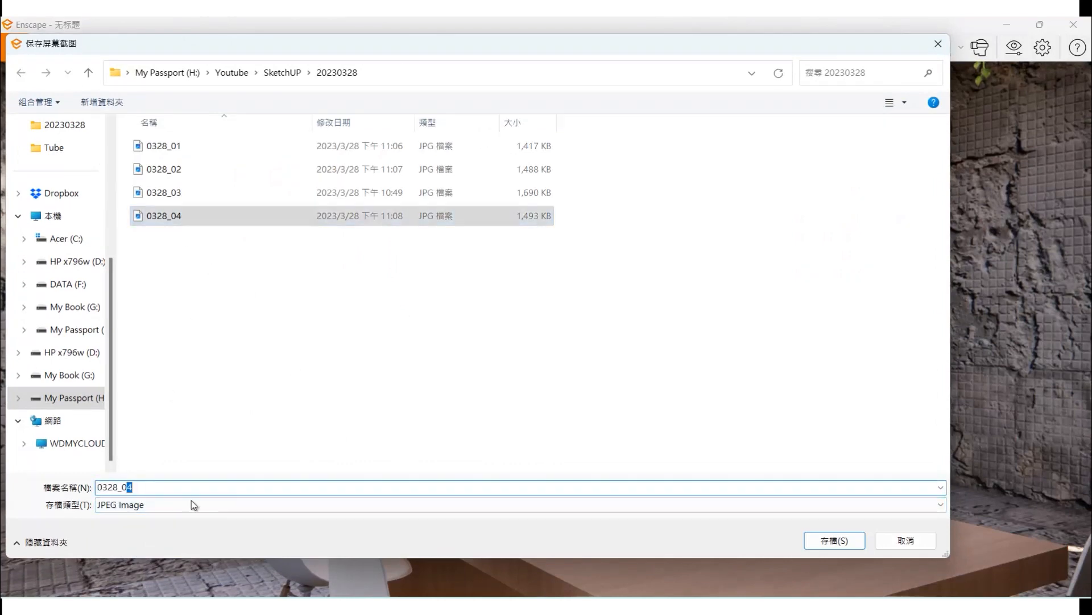
{"action": "type", "text": "5"}
{"action": "left_click", "coordinate": [859, 544]}
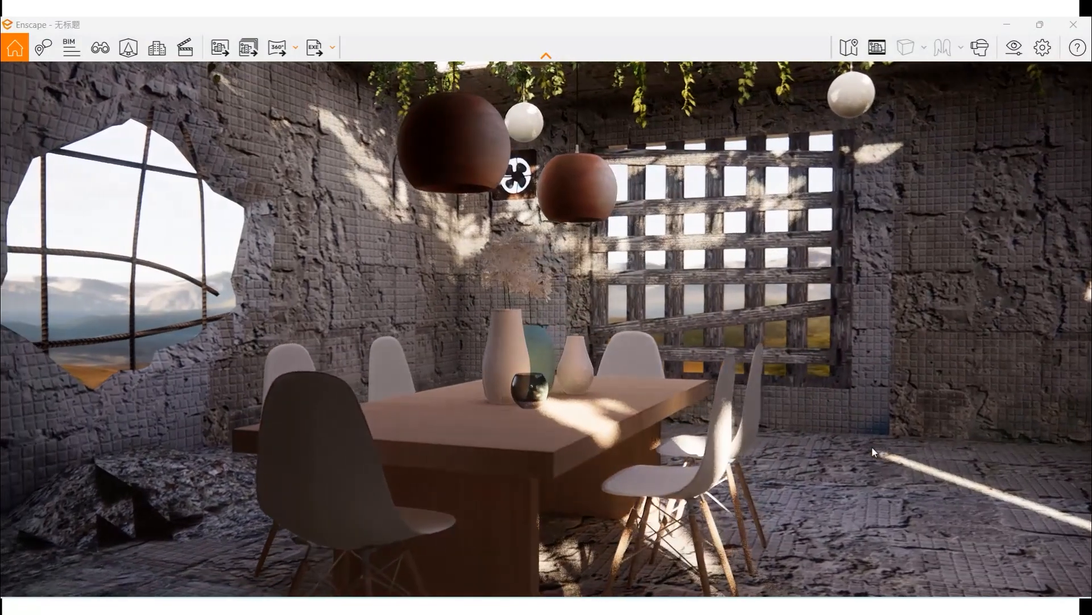
Shift the time of day through dusk and night to a warm, low-sun light in the dining room
{"action": "mouse_move", "coordinate": [872, 446]}
{"action": "right_mouse_down", "text": "shift"}
{"action": "mouse_move", "coordinate": [870, 456]}
{"action": "mouse_move", "coordinate": [887, 459]}
{"action": "right_mouse_up", "text": "shift"}
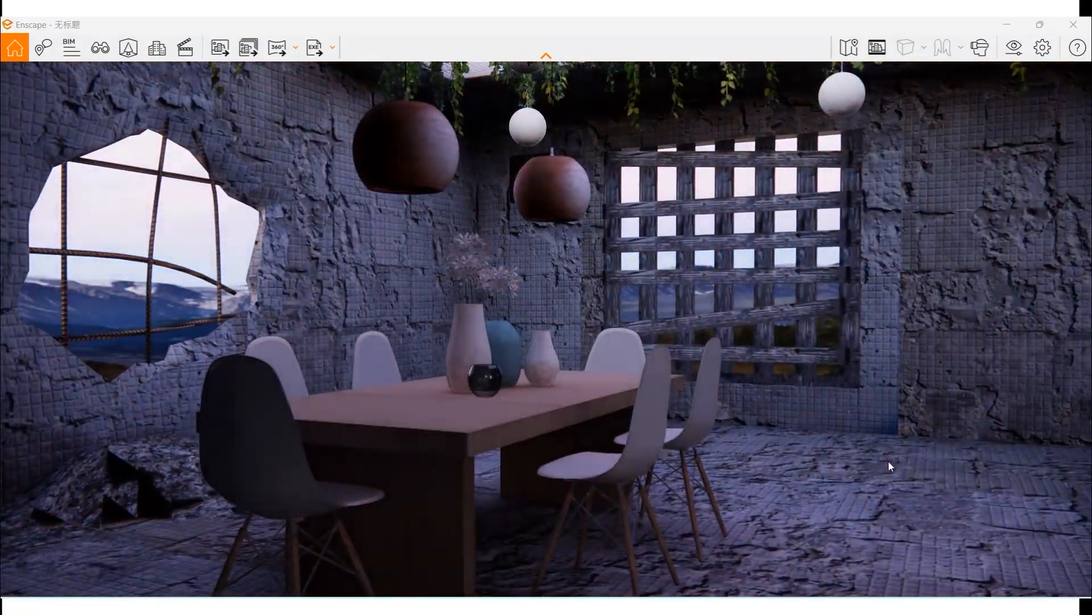
{"action": "right_click_drag", "start_coordinate": [725, 284], "coordinate": [732, 312], "text": "shift"}
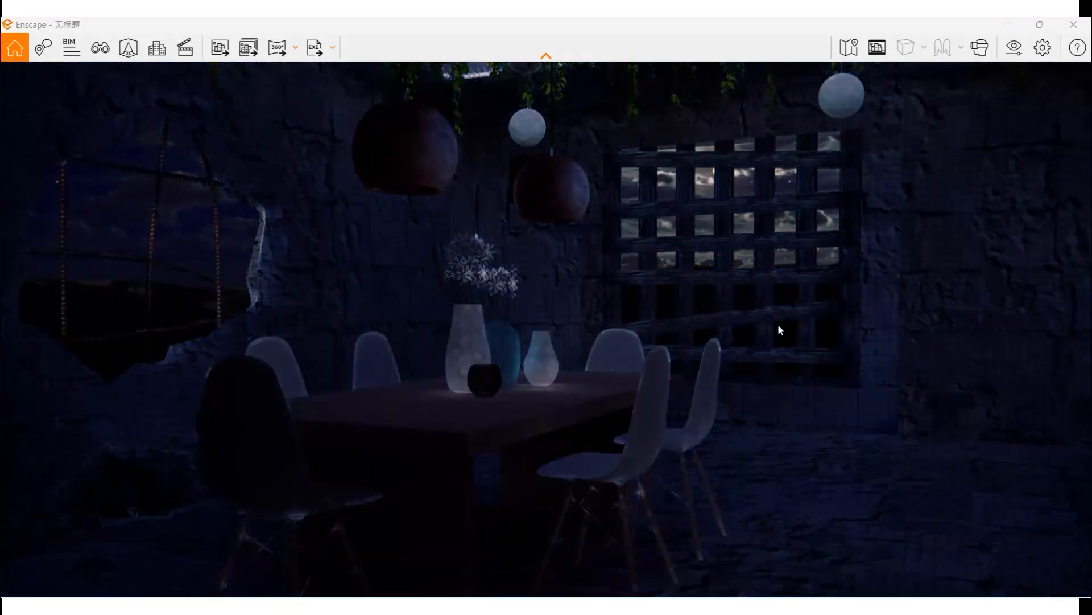
{"action": "key", "text": "u"}
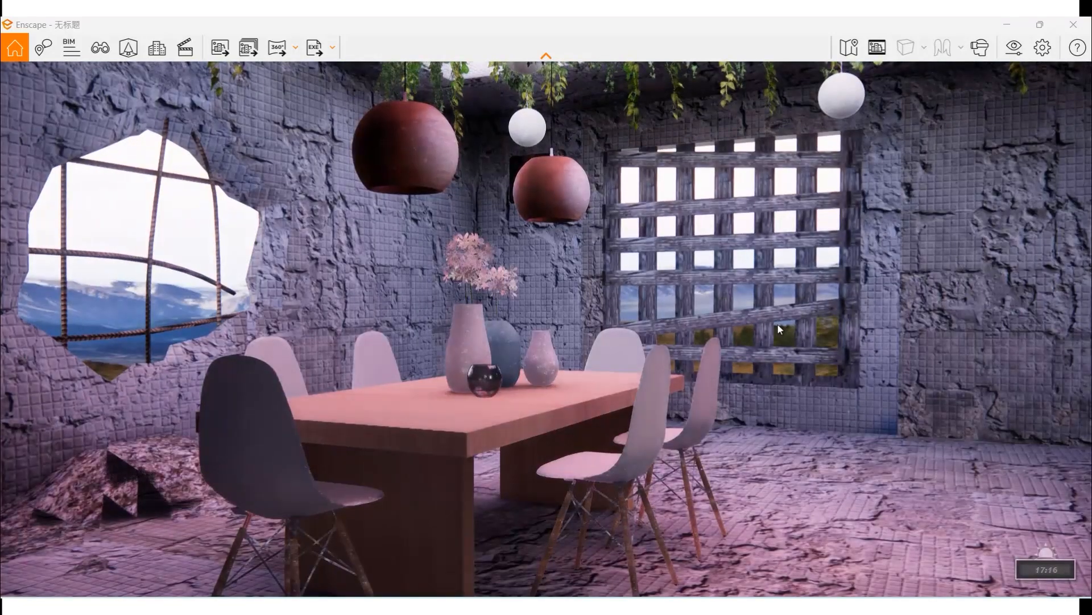
{"action": "right_click_drag", "start_coordinate": [674, 285], "coordinate": [682, 296], "text": "shift"}
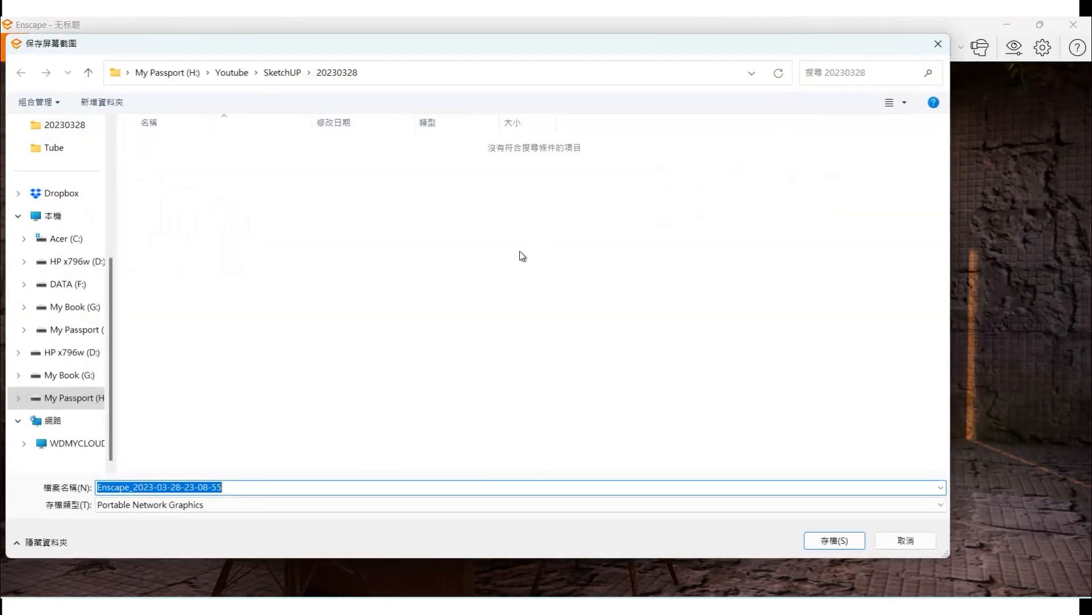
Save the warm-lit view of the broken opening and wooden fence as JPEG image 0328_06 in the 20230328 folder
{"action": "left_click", "coordinate": [225, 505]}
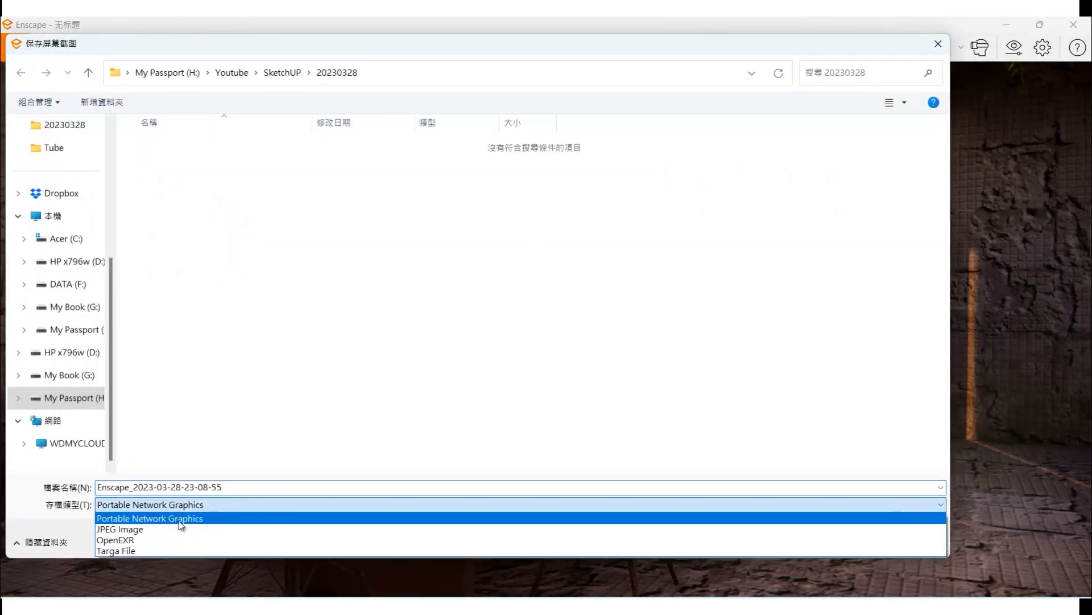
{"action": "left_click", "coordinate": [148, 527]}
{"action": "left_click", "coordinate": [183, 245]}
{"action": "left_click", "coordinate": [136, 490]}
{"action": "left_click_drag", "start_coordinate": [135, 488], "coordinate": [128, 488]}
{"action": "type", "text": "6"}
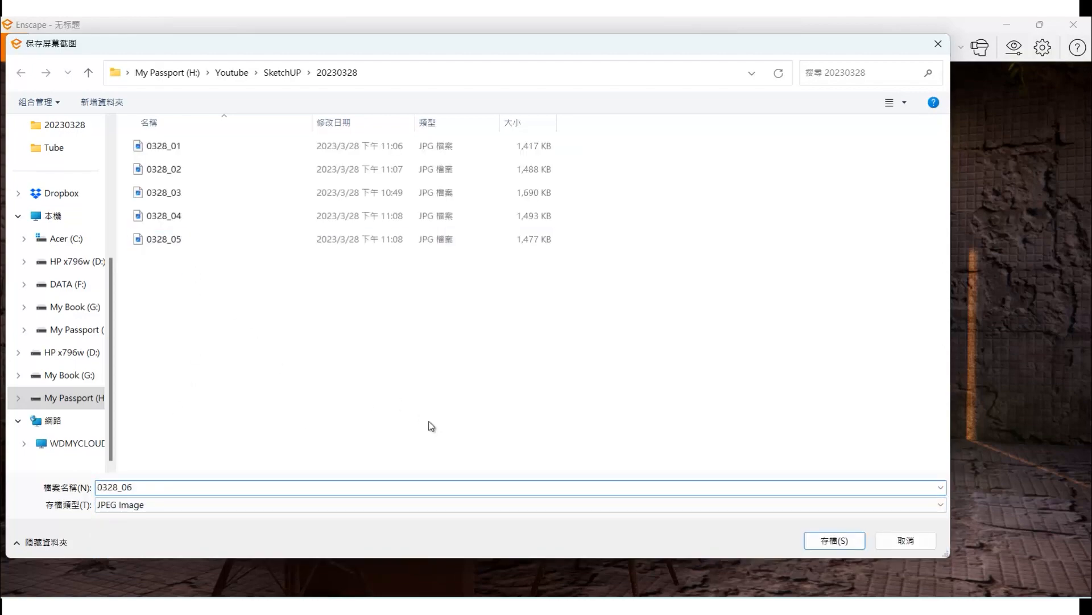
{"action": "key", "text": "Return"}
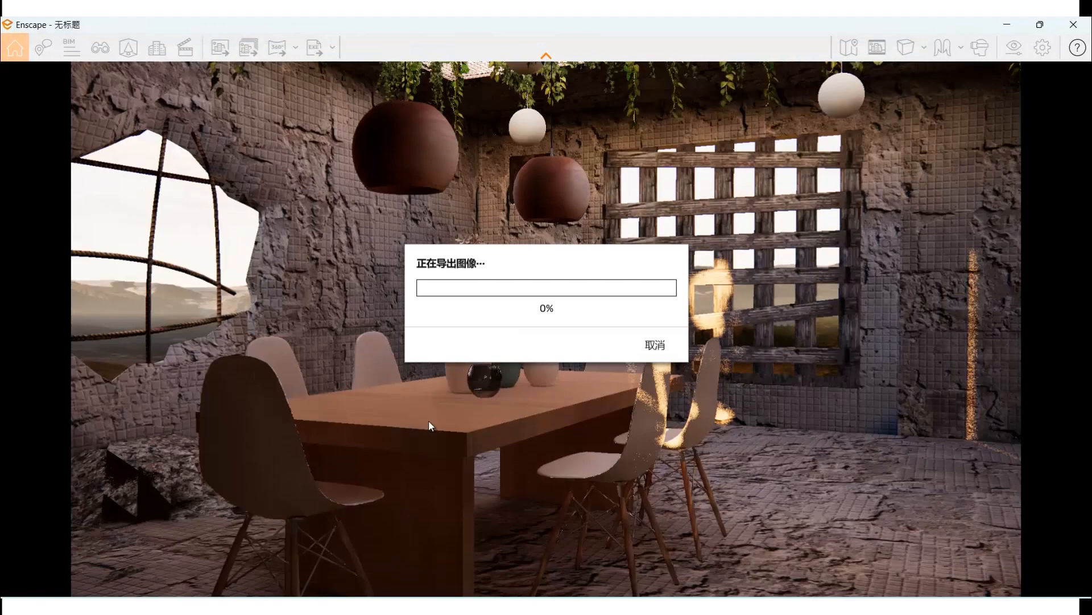
Switch to SketchUp and place the camera inside the room, looking along the dining table toward the blue lockers
{"action": "key", "text": "Page_Down"}
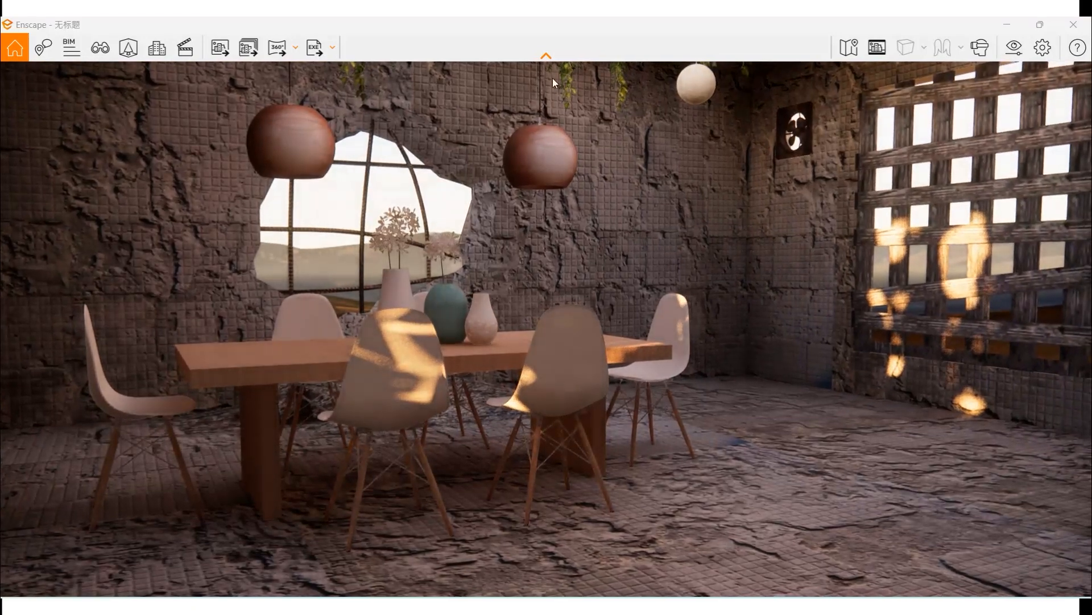
{"action": "mouse_move", "coordinate": [572, 38]}
{"action": "left_mouse_down"}
{"action": "mouse_move", "coordinate": [652, 377]}
{"action": "mouse_move", "coordinate": [628, 576]}
{"action": "left_mouse_up"}
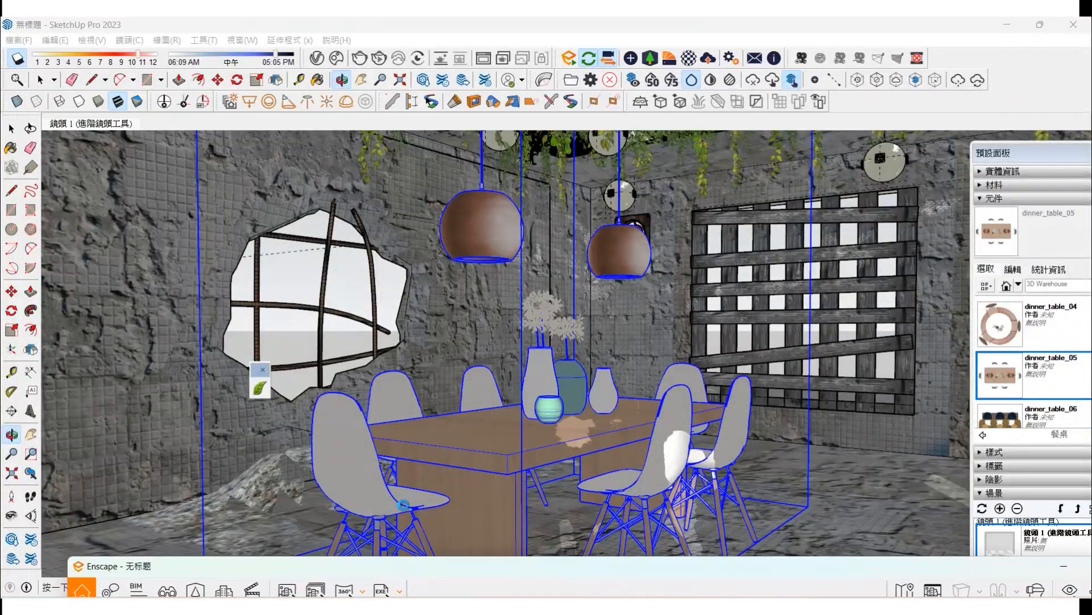
{"action": "left_click", "coordinate": [11, 495]}
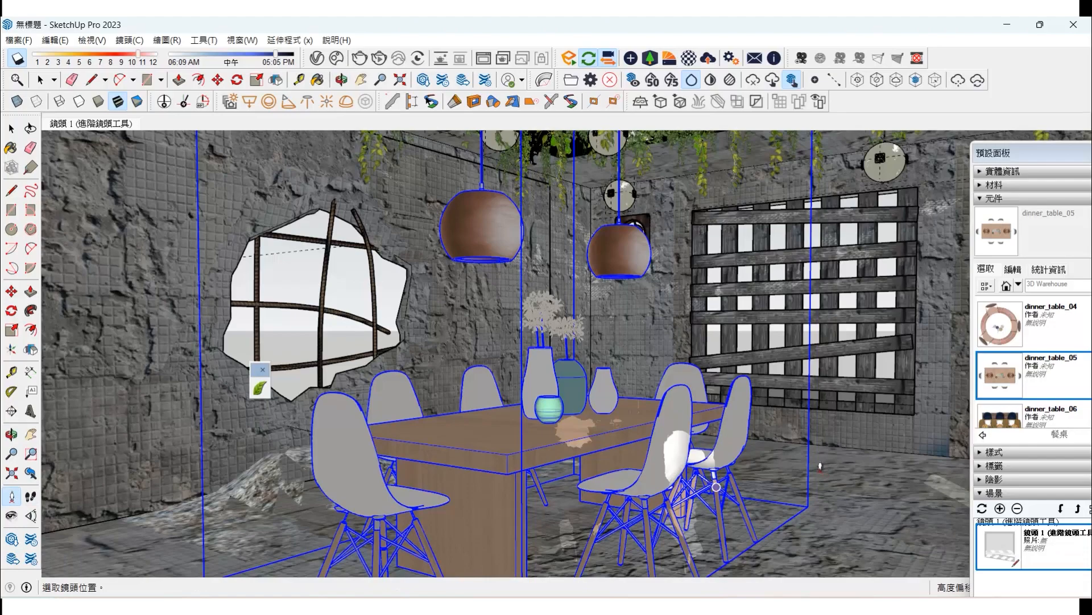
{"action": "left_click", "coordinate": [818, 470]}
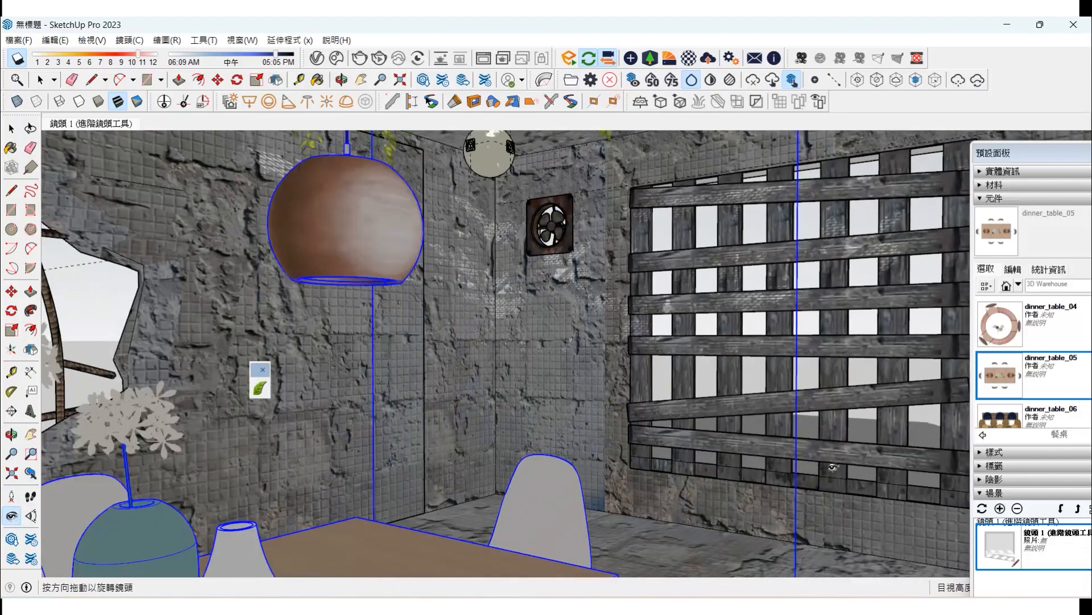
{"action": "left_click_drag", "start_coordinate": [832, 467], "coordinate": [370, 427]}
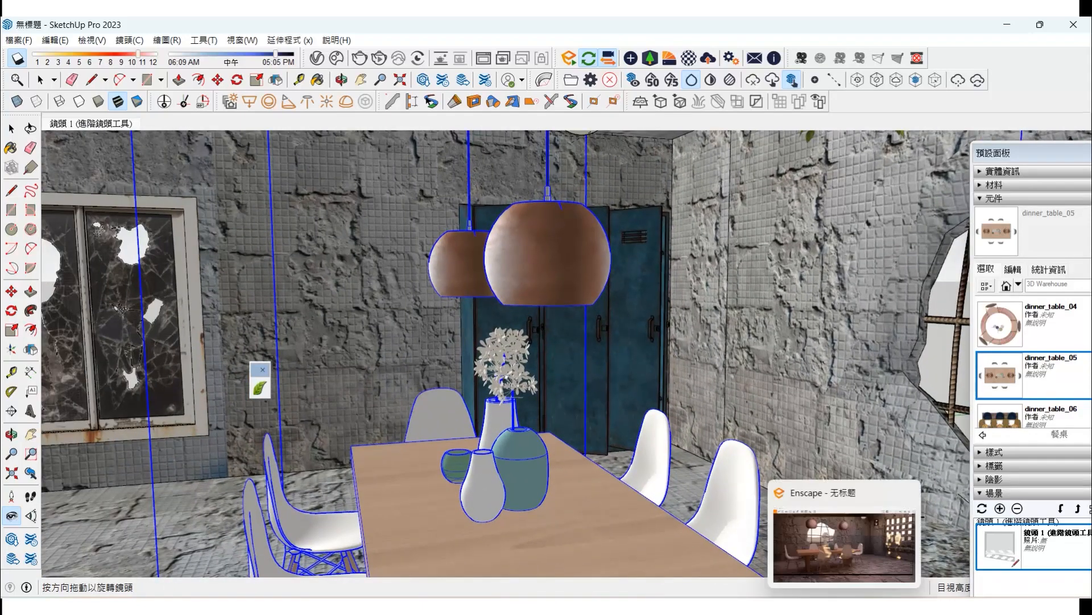
Walk the camera back from the table to include more of the broken opening, and return to a maximized Enscape window
{"action": "mouse_move", "coordinate": [805, 576]}
{"action": "left_mouse_down"}
{"action": "mouse_move", "coordinate": [784, 87]}
{"action": "mouse_move", "coordinate": [795, 70]}
{"action": "mouse_move", "coordinate": [973, 111]}
{"action": "left_mouse_up"}
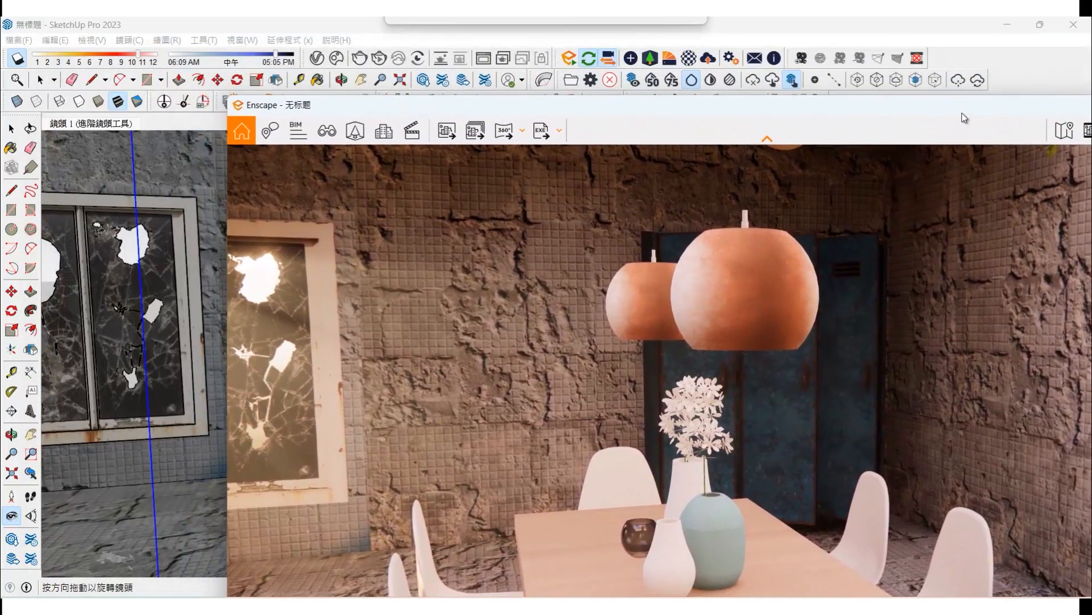
{"action": "left_click", "coordinate": [30, 497]}
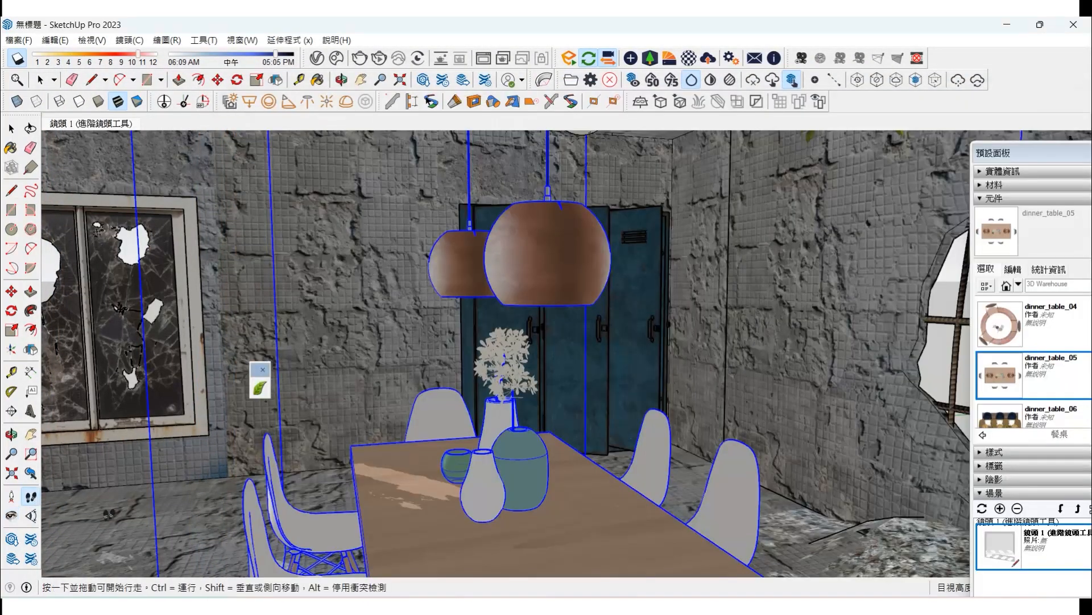
{"action": "left_click_drag", "start_coordinate": [165, 549], "coordinate": [323, 592]}
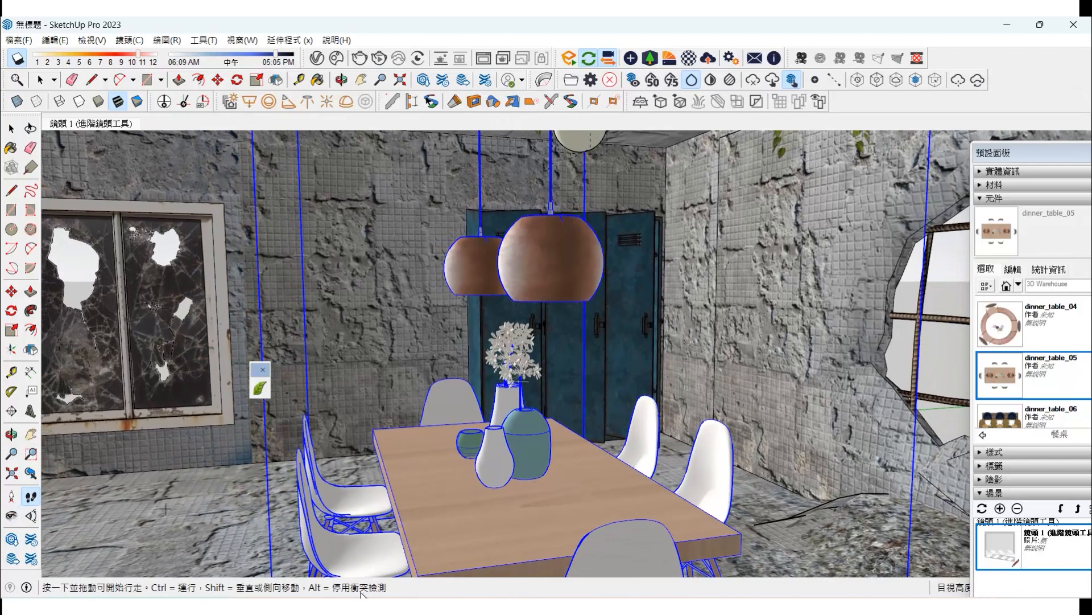
{"action": "left_click", "coordinate": [759, 503]}
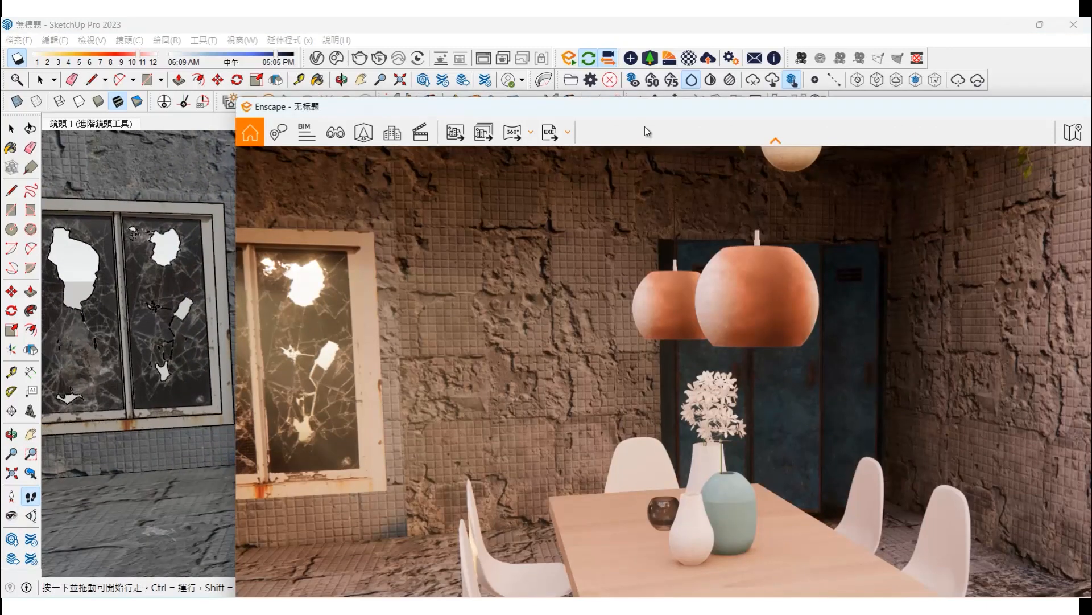
{"action": "left_click_drag", "start_coordinate": [618, 104], "coordinate": [383, 63]}
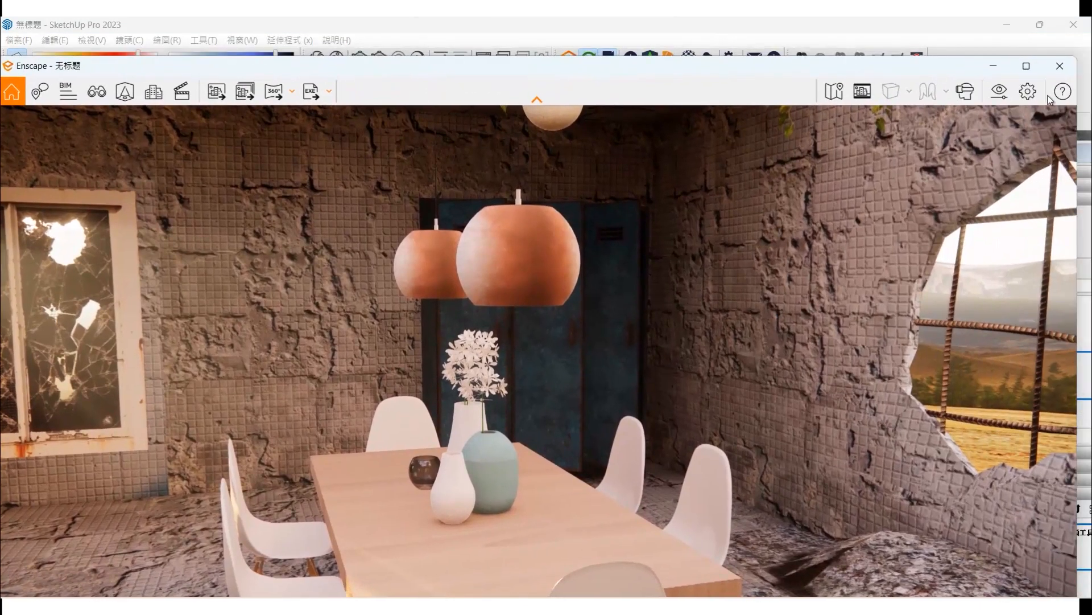
{"action": "left_click", "coordinate": [1027, 66]}
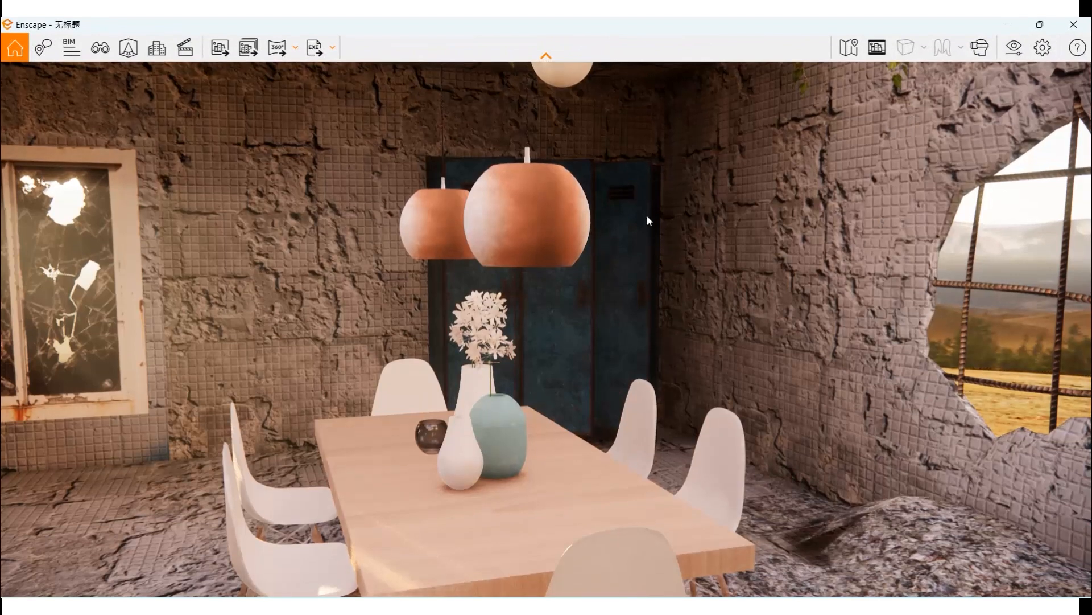
Open the visual settings, try the desert (沙漠) horizon source for the sky, and set it to forest (森林)
{"action": "left_click", "coordinate": [1015, 51]}
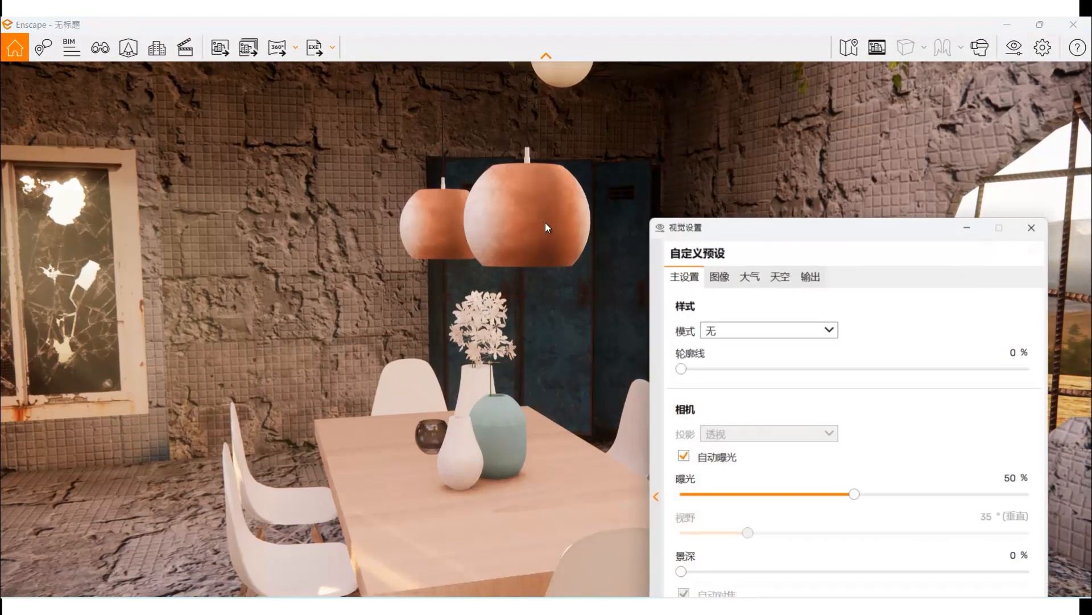
{"action": "left_click", "coordinate": [730, 327]}
{"action": "left_click", "coordinate": [787, 277]}
{"action": "left_click", "coordinate": [787, 277]}
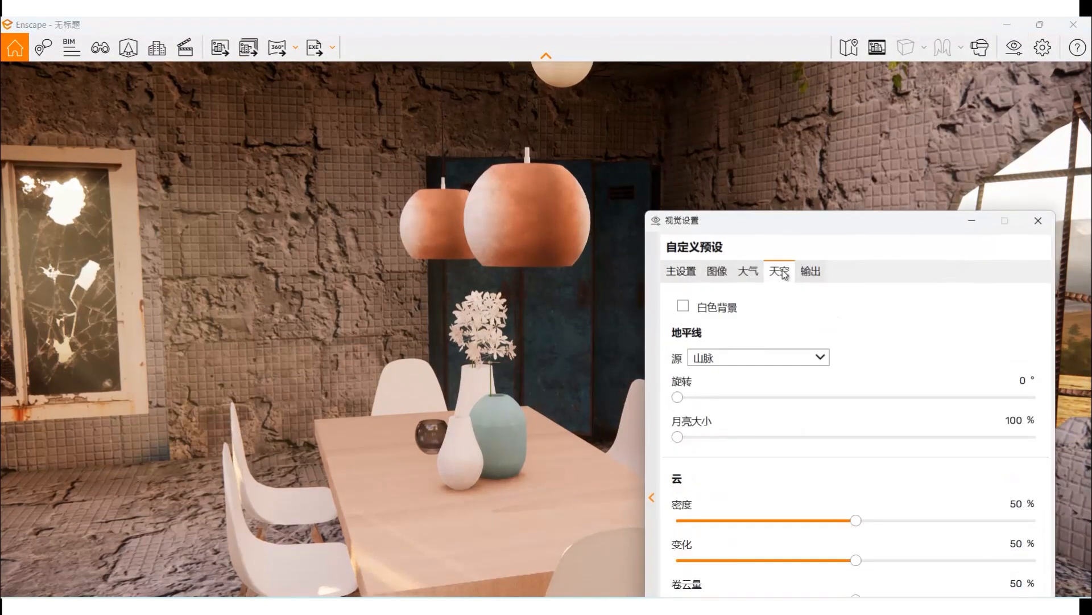
{"action": "left_click", "coordinate": [732, 357]}
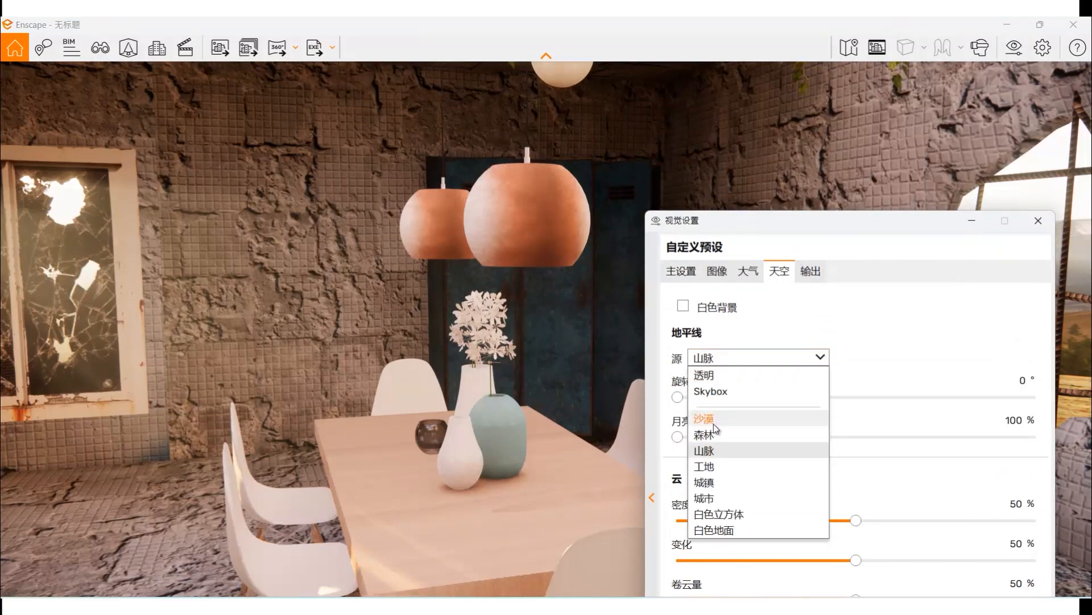
{"action": "left_click", "coordinate": [706, 419]}
{"action": "left_click", "coordinate": [731, 360]}
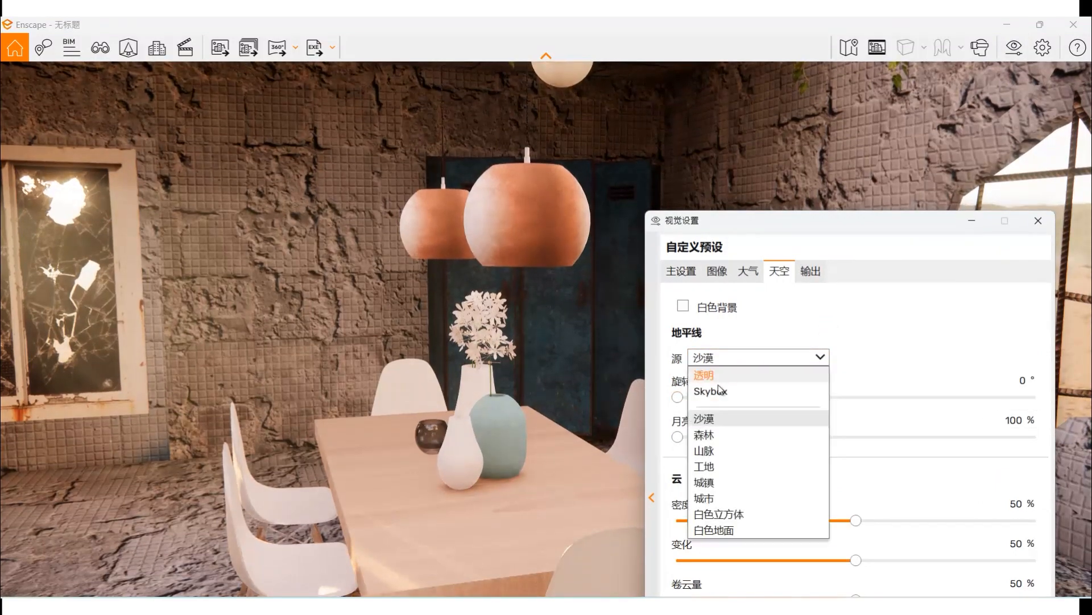
{"action": "left_click", "coordinate": [712, 434]}
Set the horizon rotation to 200° and the moon size to 242%, keeping the settings window clear of the view
{"action": "left_click_drag", "start_coordinate": [788, 243], "coordinate": [411, 145]}
{"action": "left_click_drag", "start_coordinate": [306, 303], "coordinate": [429, 326]}
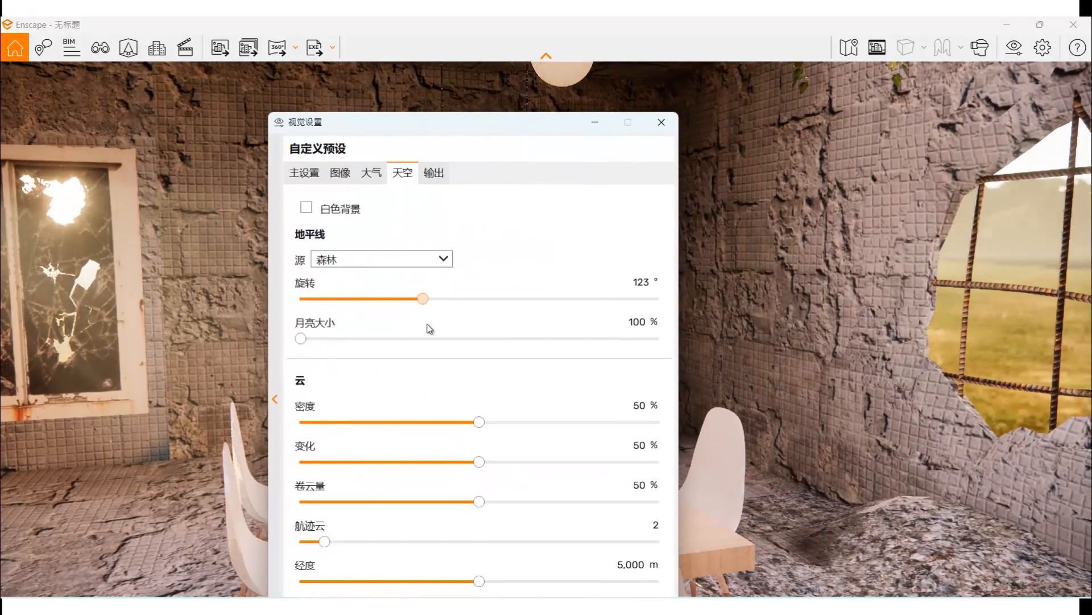
{"action": "left_click_drag", "start_coordinate": [313, 340], "coordinate": [357, 340]}
{"action": "left_click_drag", "start_coordinate": [424, 309], "coordinate": [501, 316]}
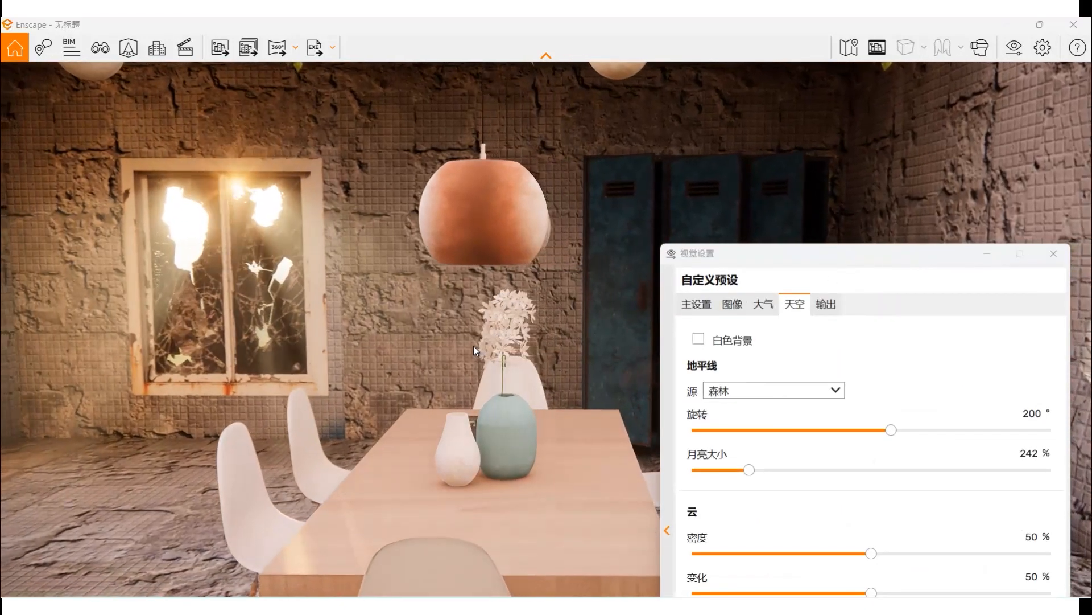
{"action": "right_click_drag", "start_coordinate": [474, 346], "coordinate": [478, 357]}
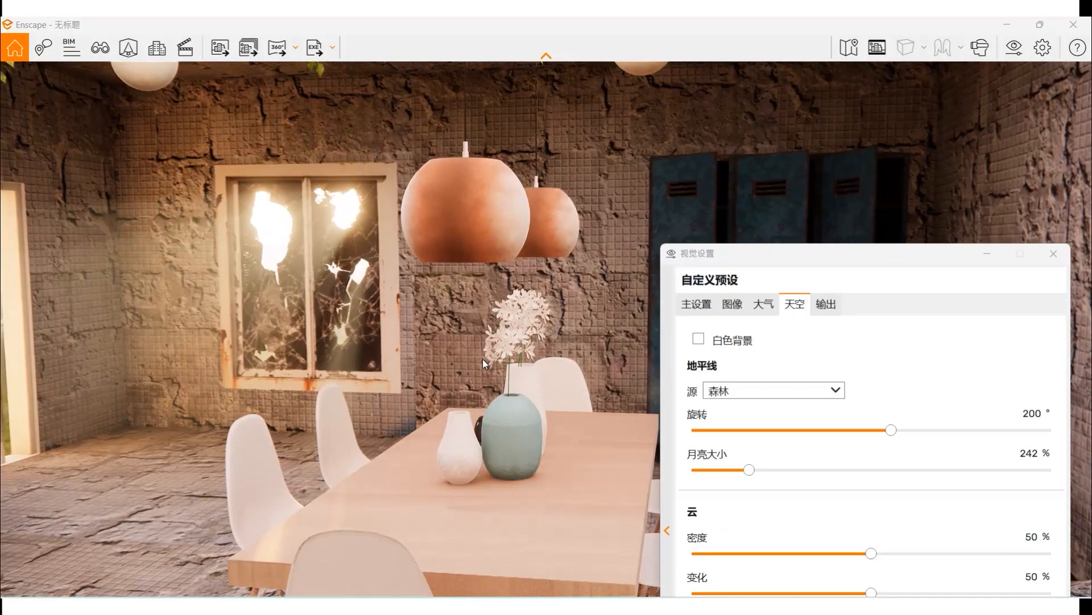
Pull the render view back from the dining table to include the hanging globes and chairs, and move the visual settings window clear of the lockers
{"action": "scroll", "coordinate": [486, 403], "scroll_direction": "down", "scroll_amount": 5}
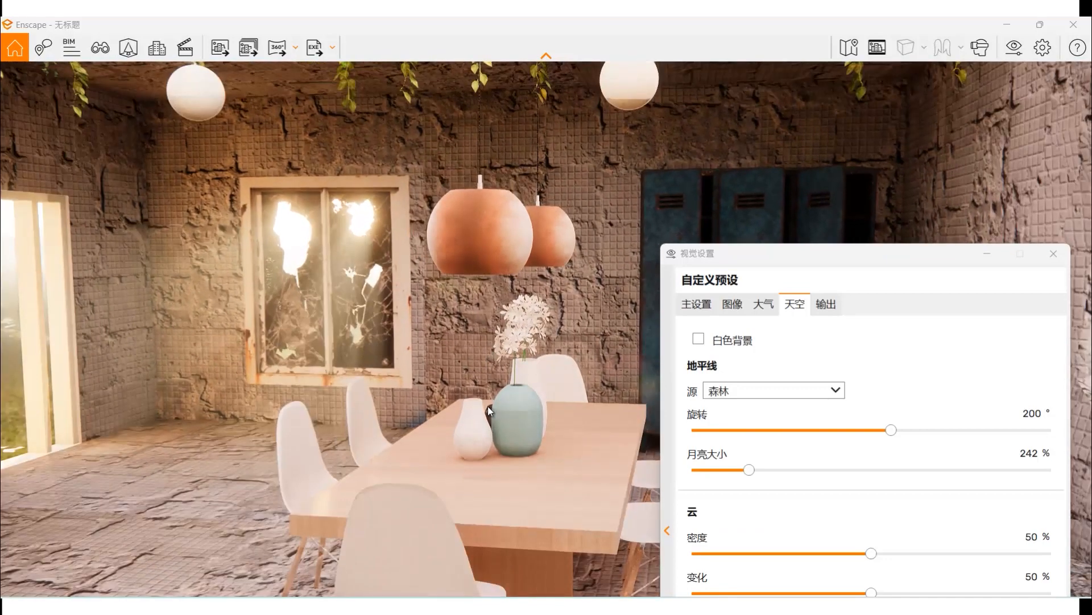
{"action": "scroll", "coordinate": [487, 398], "scroll_direction": "up", "scroll_amount": 5}
{"action": "scroll", "coordinate": [487, 398], "scroll_direction": "down", "scroll_amount": 3}
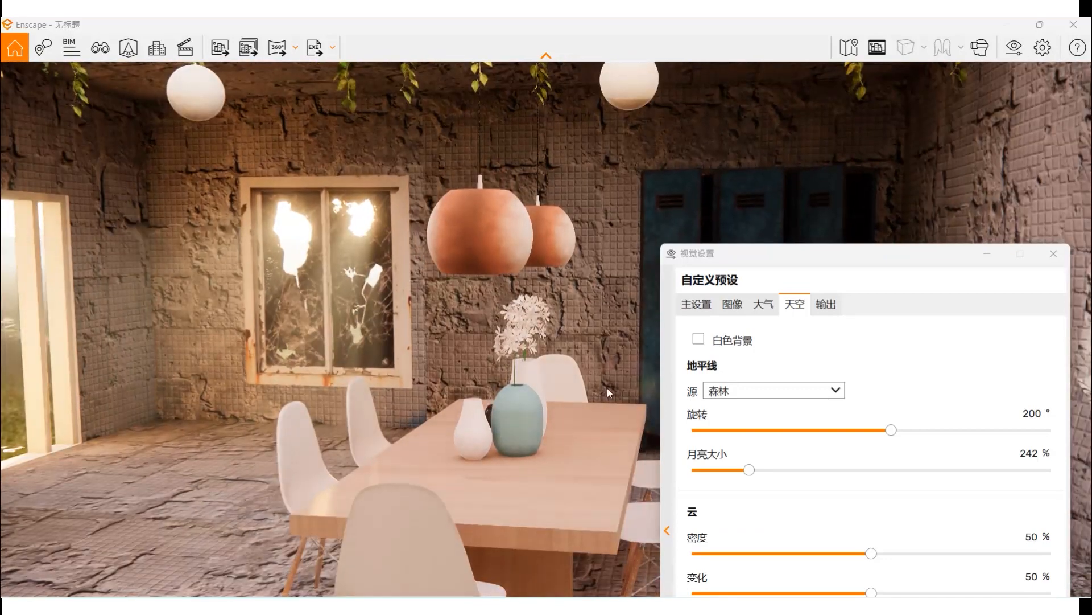
{"action": "left_click_drag", "start_coordinate": [831, 262], "coordinate": [866, 434]}
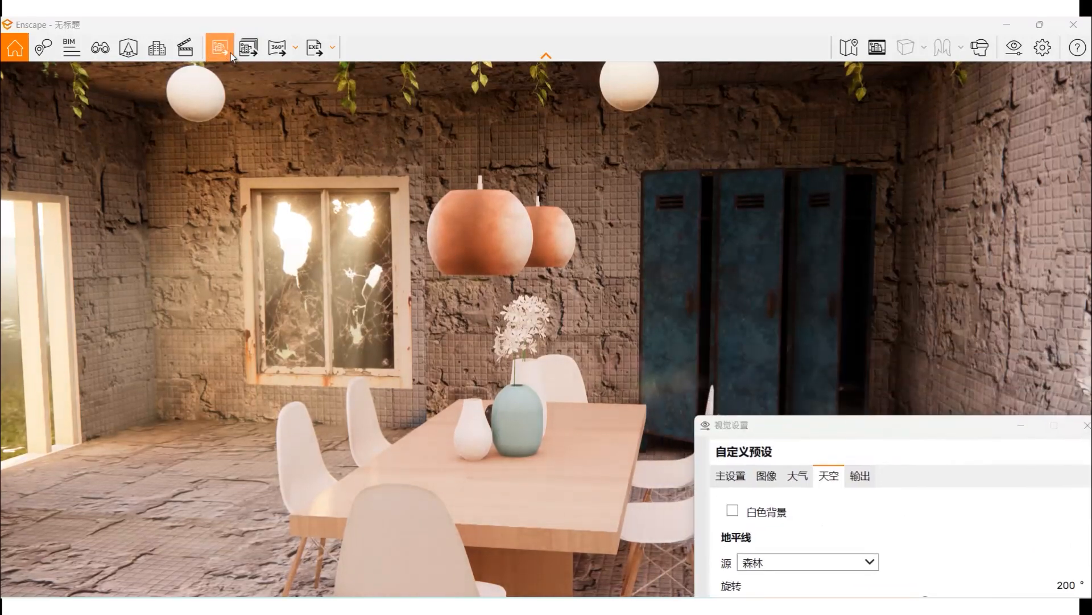
Save a screenshot of the table, broken window and lockers as a JPEG image named 0328_07 in the 20230328 folder
{"action": "left_click", "coordinate": [220, 48]}
{"action": "left_click", "coordinate": [279, 504]}
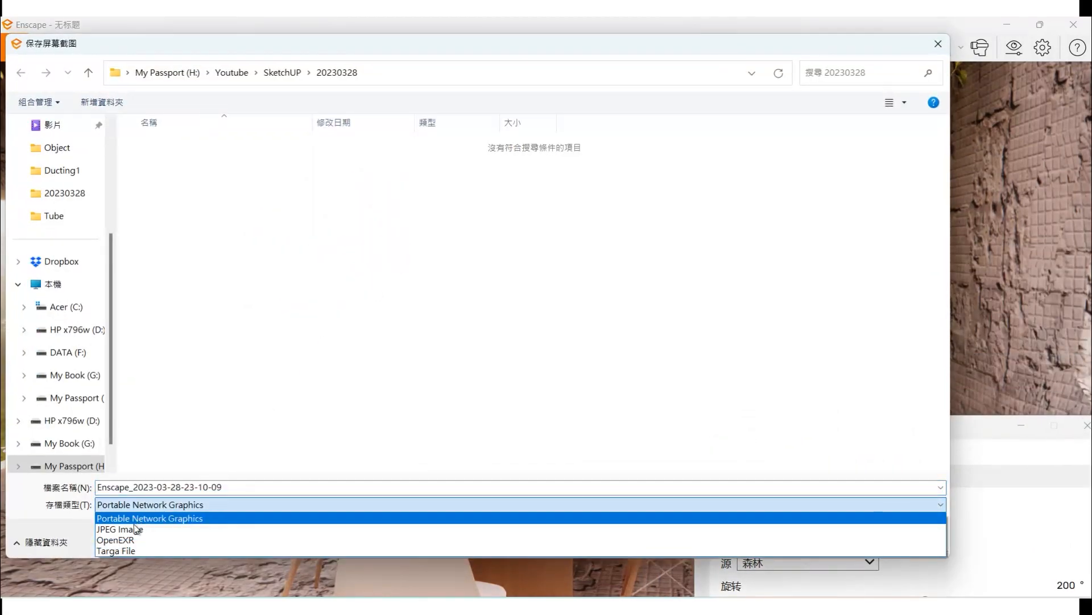
{"action": "left_click", "coordinate": [139, 523]}
{"action": "left_click", "coordinate": [171, 262]}
{"action": "double_click", "coordinate": [134, 488]}
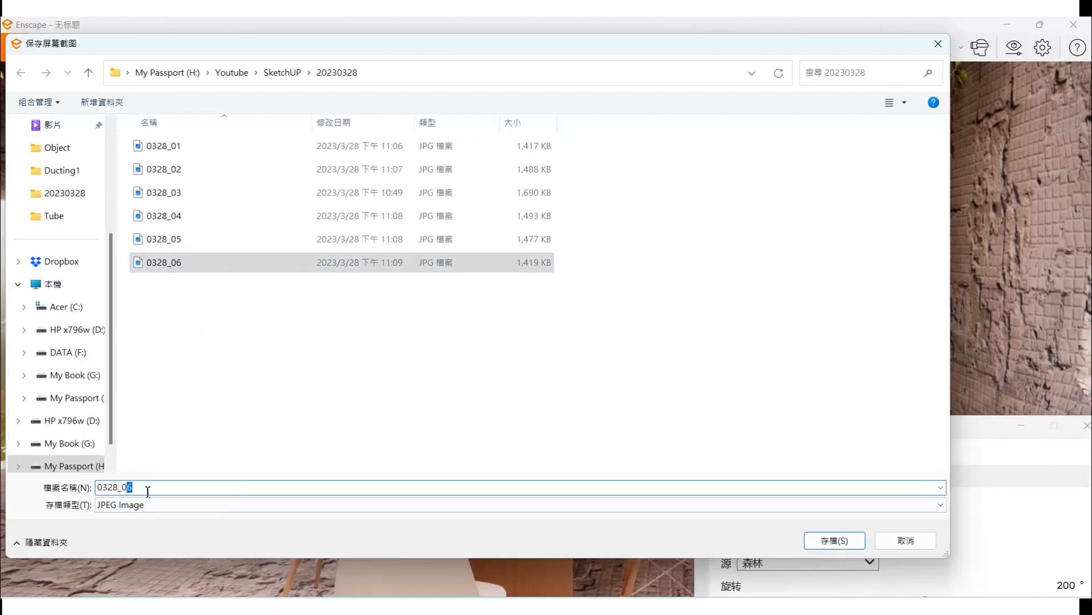
{"action": "type", "text": "7"}
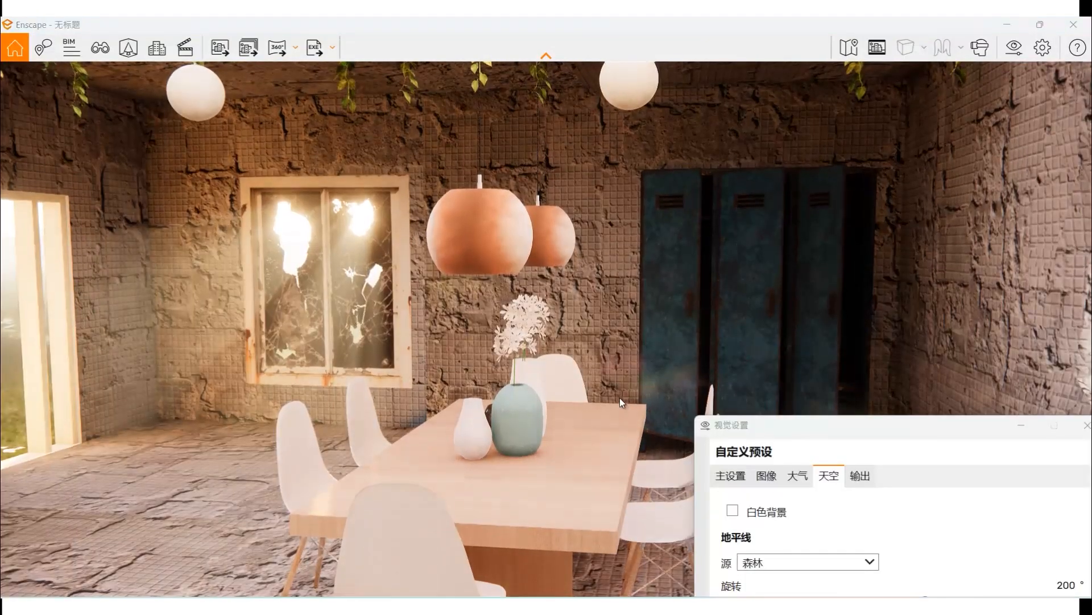
Orbit to an angled view of the table with the doorway and lockers, and save it as a JPEG screenshot named 0328_08
{"action": "right_click_drag", "start_coordinate": [620, 398], "coordinate": [647, 402]}
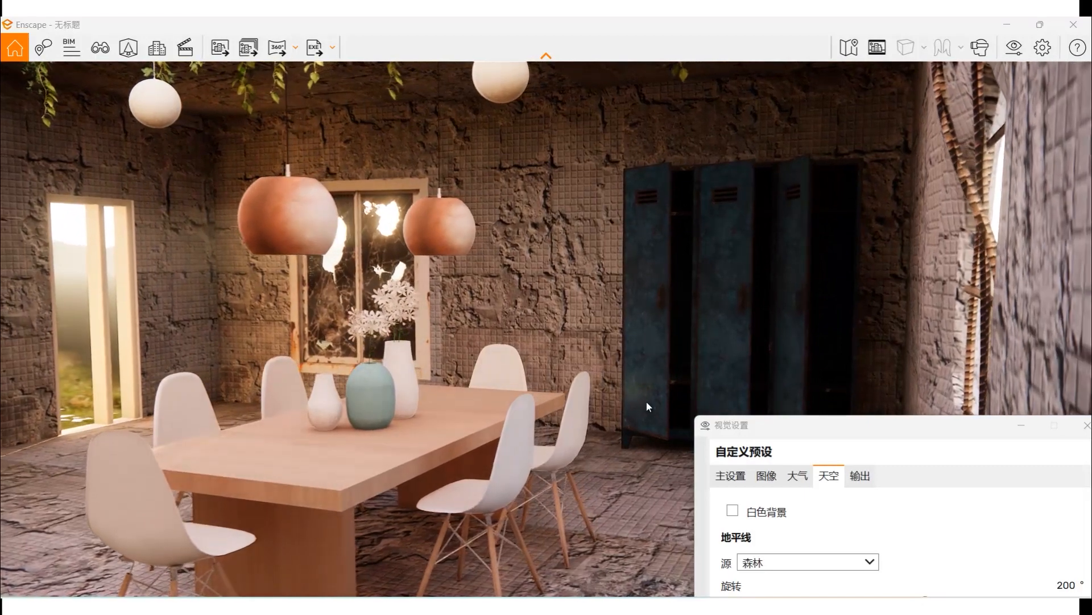
{"action": "left_click_drag", "start_coordinate": [801, 426], "coordinate": [837, 251]}
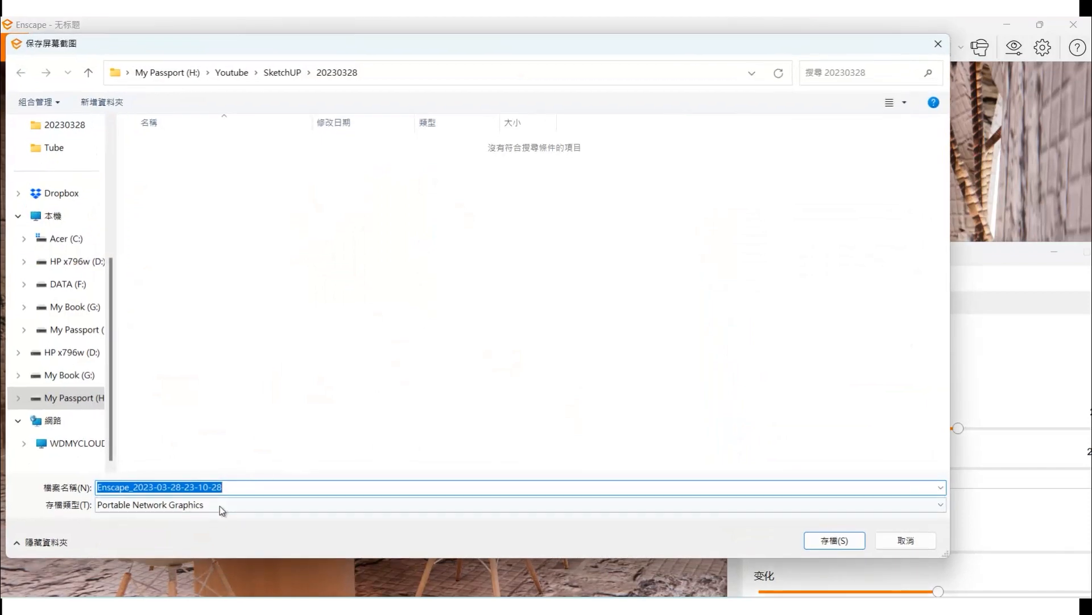
{"action": "left_click", "coordinate": [221, 506]}
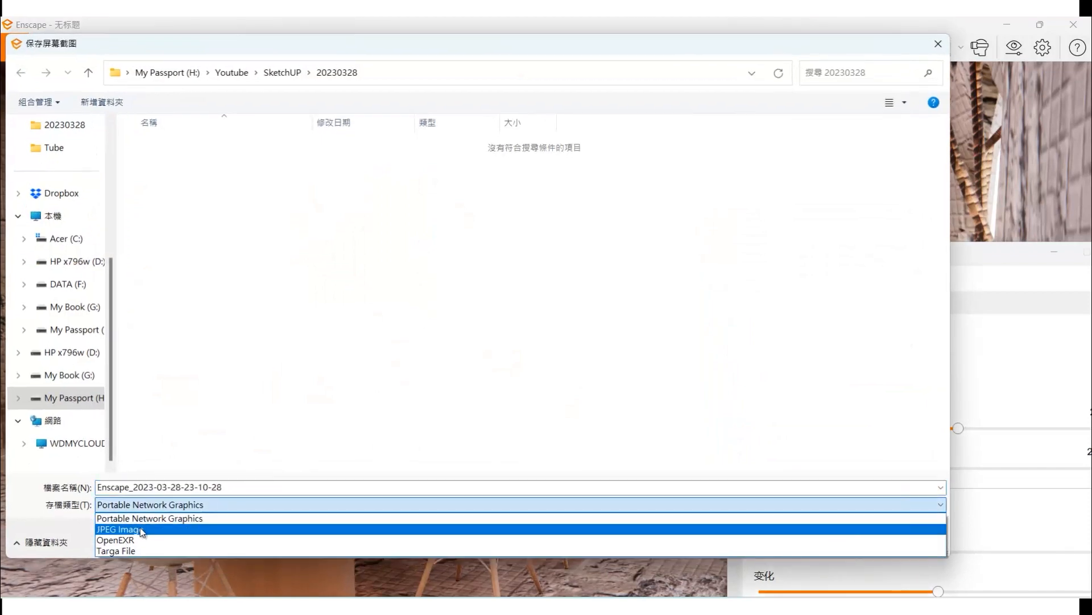
{"action": "left_click", "coordinate": [138, 529]}
{"action": "left_click", "coordinate": [186, 286]}
{"action": "left_click", "coordinate": [135, 487]}
{"action": "type", "text": "8_08"}
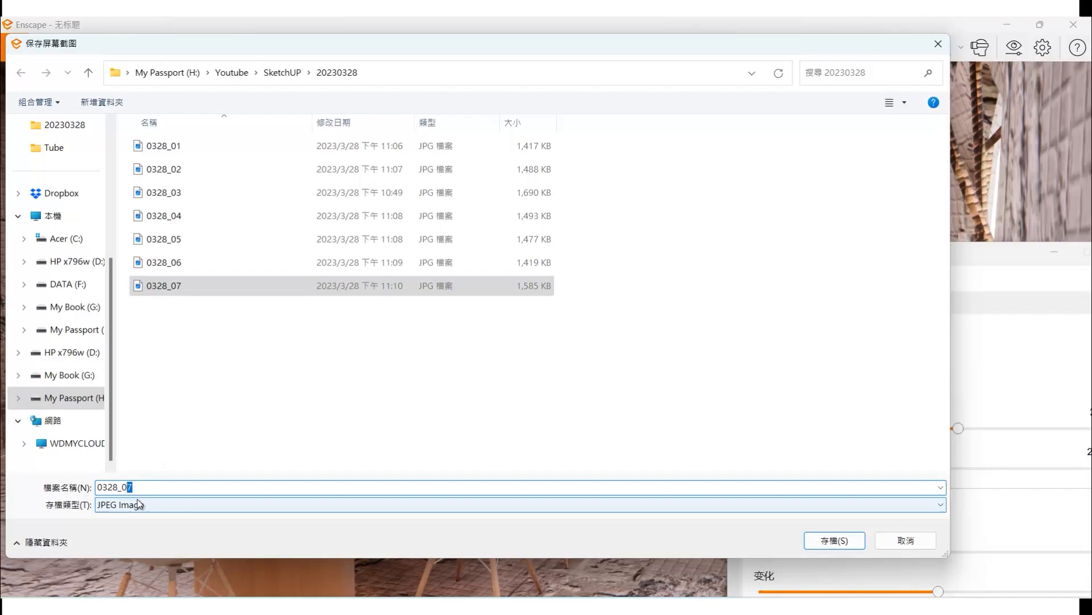
{"action": "left_click", "coordinate": [842, 540]}
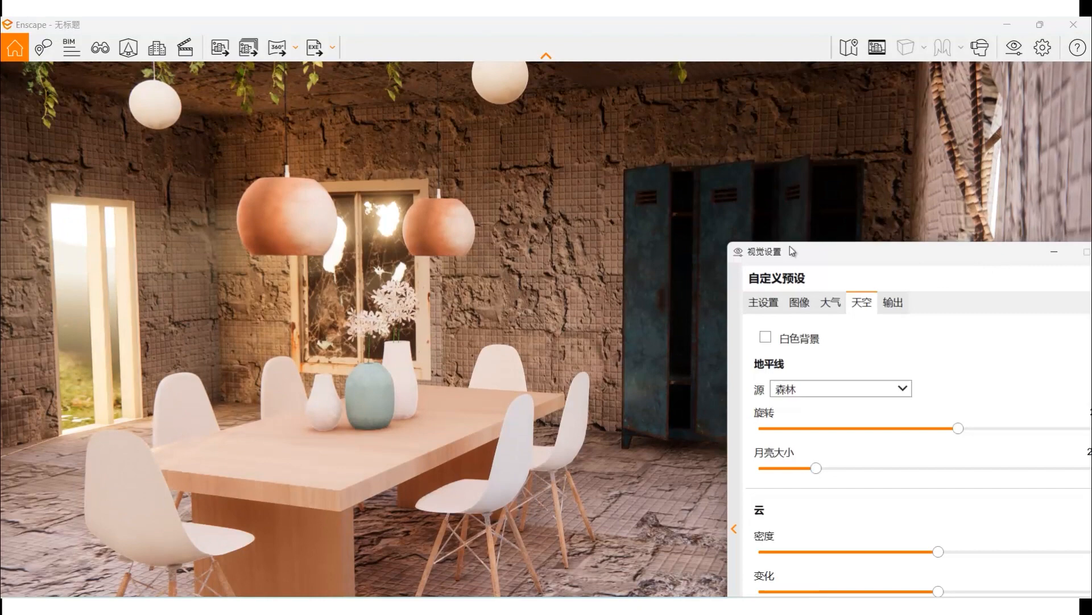
Close the visual settings and the Enscape render window, and return to the room model in SketchUp
{"action": "left_click_drag", "start_coordinate": [792, 251], "coordinate": [570, 213]}
{"action": "left_click", "coordinate": [896, 214]}
{"action": "left_click", "coordinate": [1073, 24]}
{"action": "left_click_drag", "start_coordinate": [507, 373], "coordinate": [460, 373]}
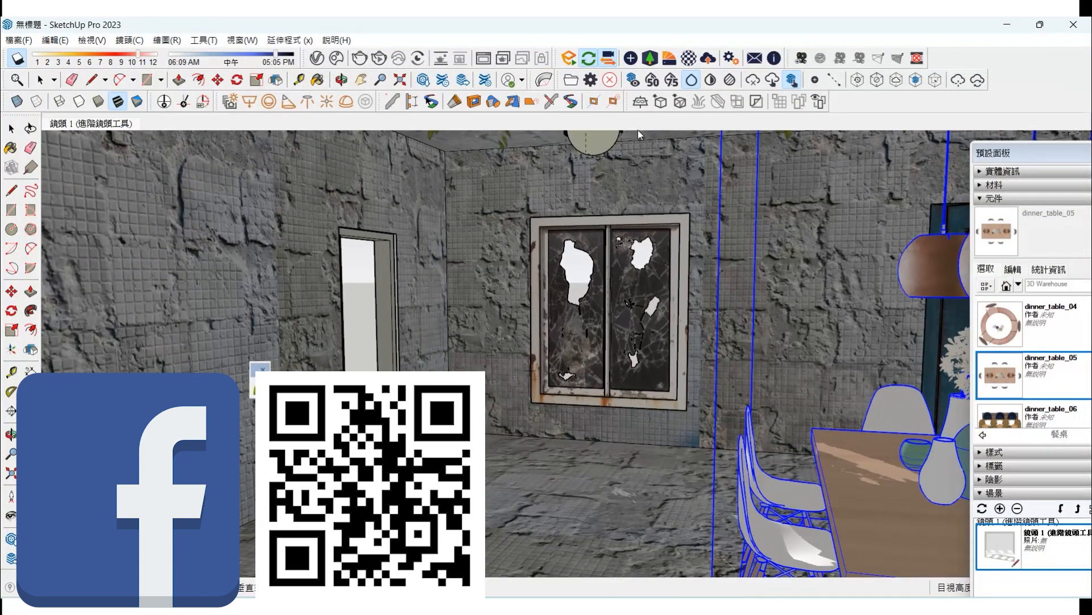